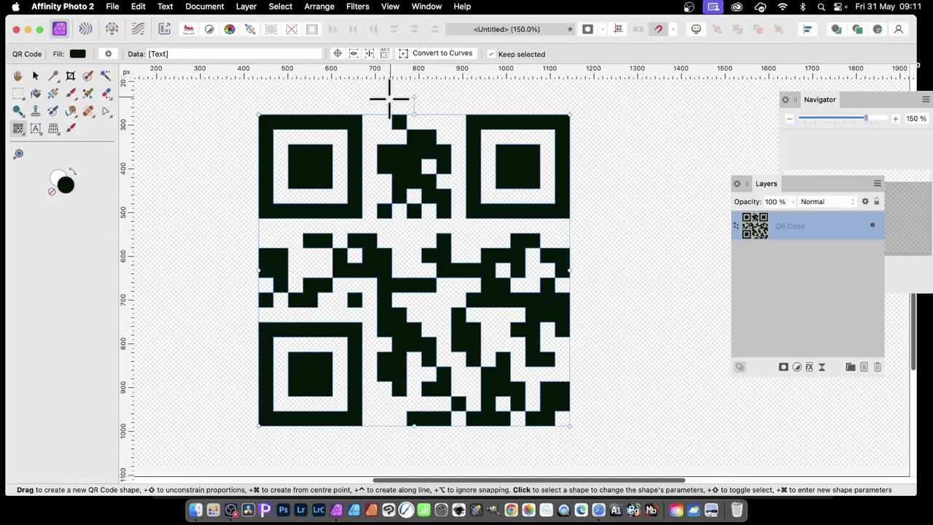
Undo the existing QR code and draw a new one about 650 px wide with the QR Code Tool.
{"action": "key", "text": "super+z"}
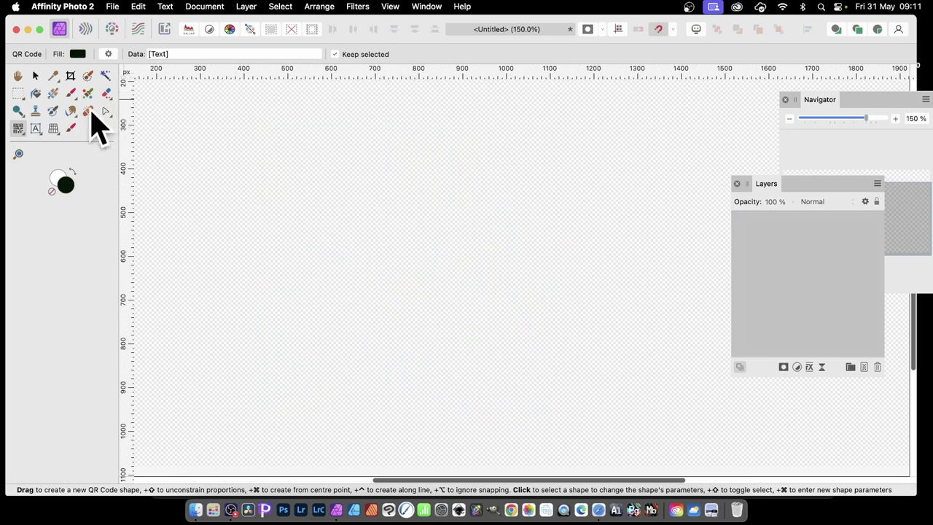
{"action": "left_click", "coordinate": [19, 129]}
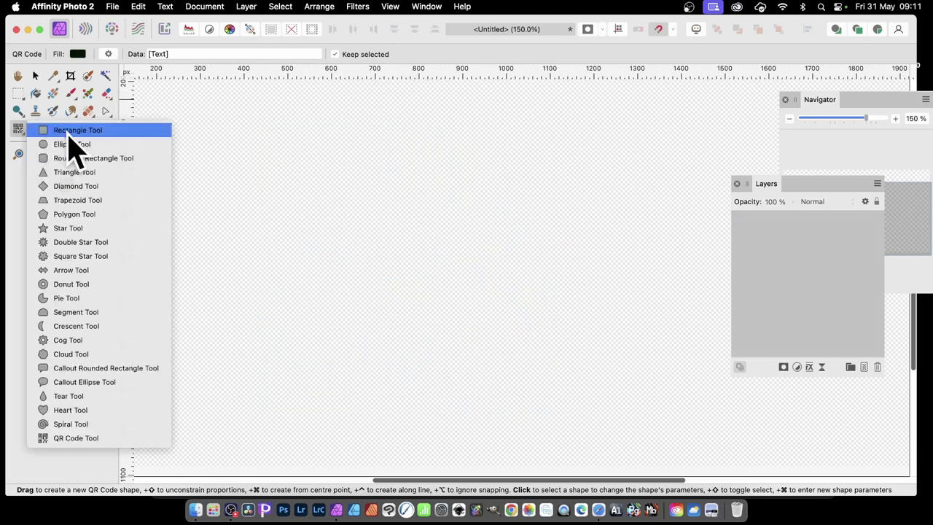
{"action": "left_click", "coordinate": [81, 438]}
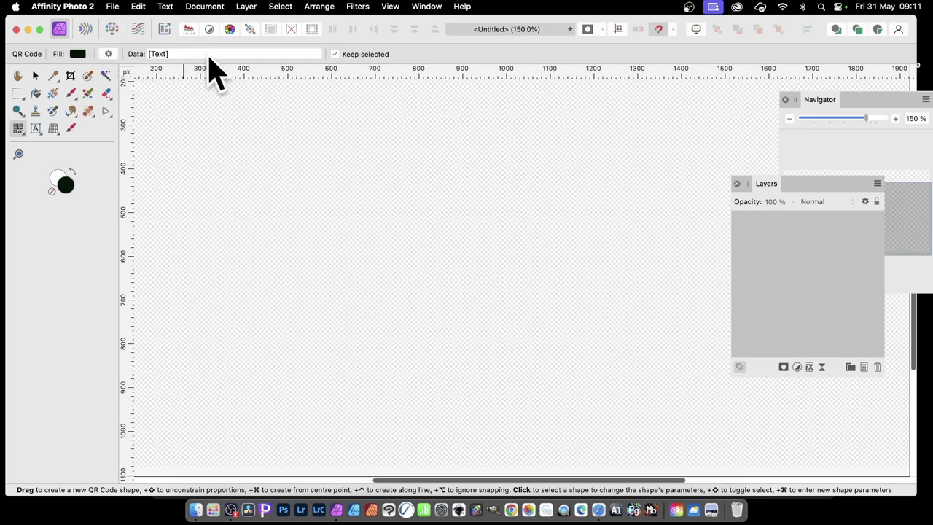
{"action": "left_click_drag", "start_coordinate": [210, 119], "coordinate": [495, 403]}
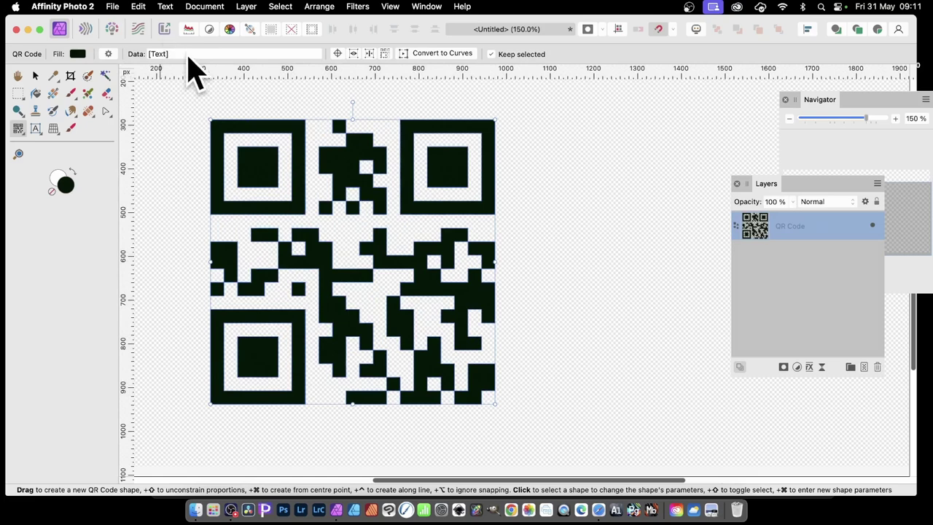
Open the new QR code's data for editing and set its type to URL.
{"action": "left_click", "coordinate": [187, 73]}
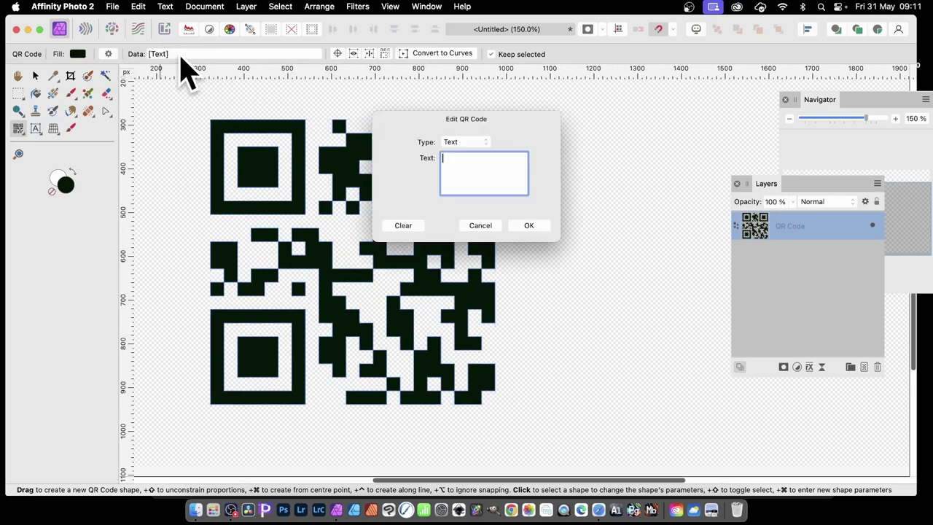
{"action": "left_click", "coordinate": [476, 144]}
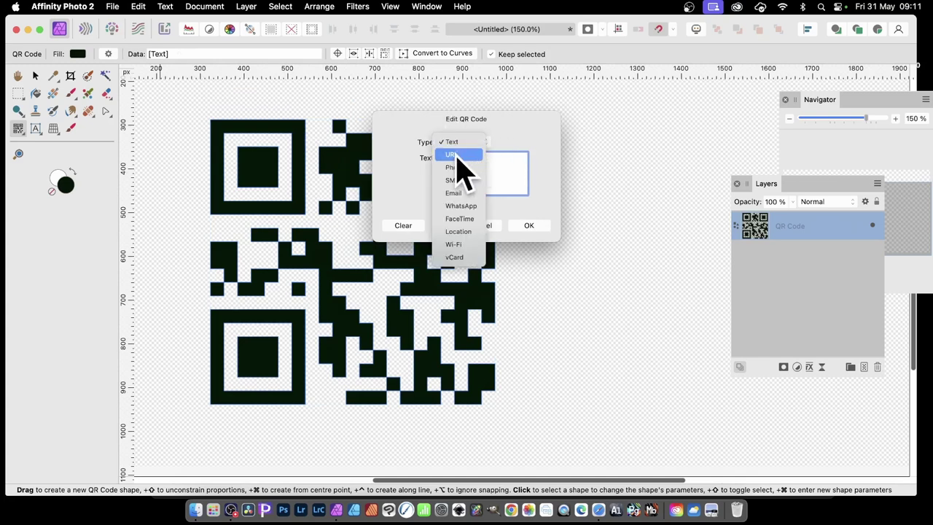
{"action": "left_click", "coordinate": [452, 154]}
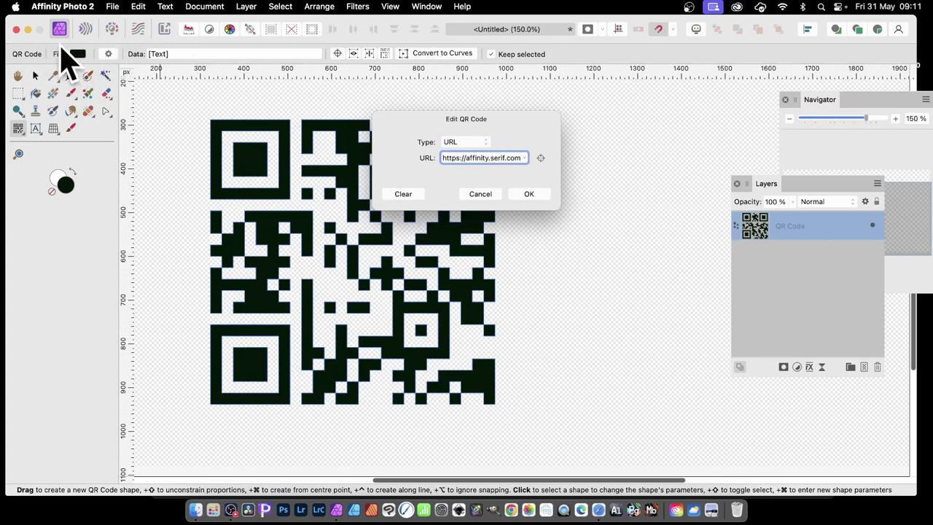
Change the QR code's data type to Email, review the message body text, and apply the data.
{"action": "left_click", "coordinate": [480, 142]}
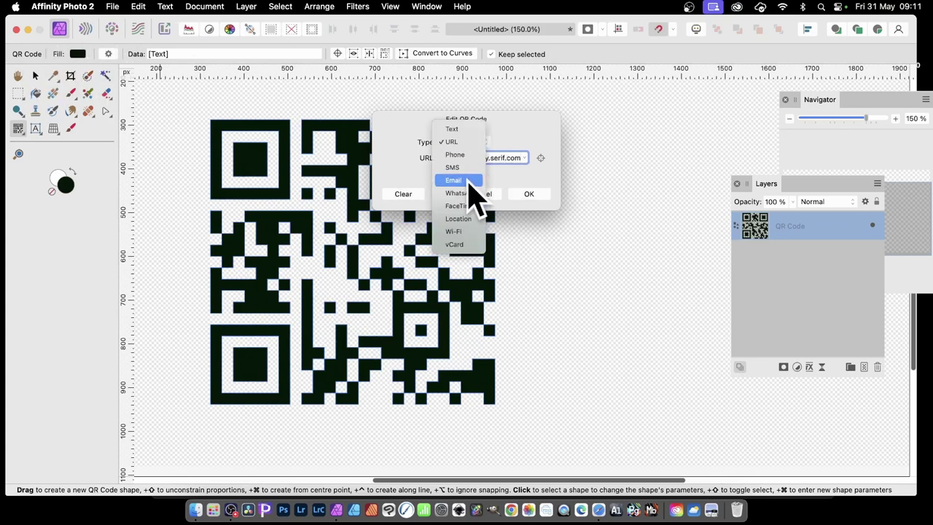
{"action": "left_click", "coordinate": [470, 182]}
{"action": "left_click_drag", "start_coordinate": [445, 191], "coordinate": [471, 202]}
{"action": "left_click", "coordinate": [469, 209]}
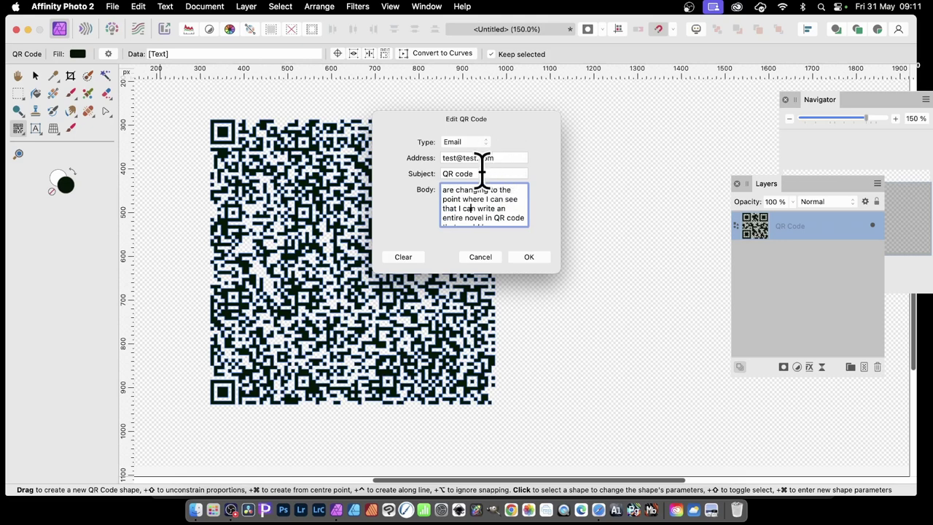
{"action": "left_click_drag", "start_coordinate": [465, 205], "coordinate": [455, 128]}
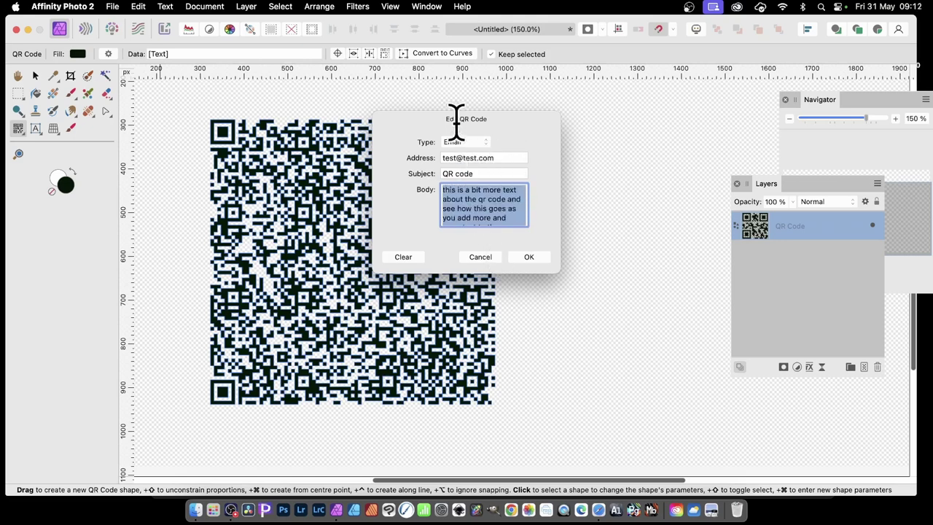
{"action": "left_click", "coordinate": [484, 201]}
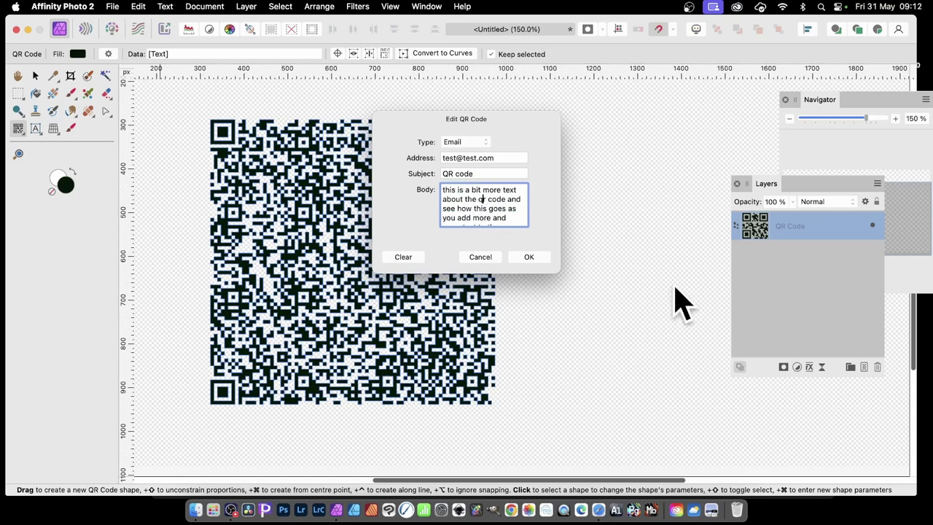
{"action": "left_click", "coordinate": [532, 261]}
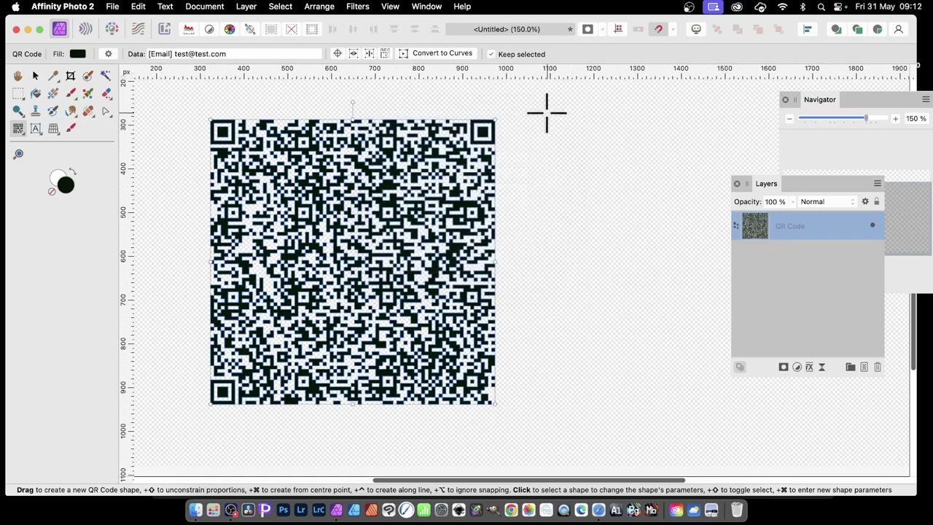
Draw a smaller second QR code beside the first, try Phone data with a phone number, and discard the whole code.
{"action": "left_click_drag", "start_coordinate": [533, 114], "coordinate": [693, 328]}
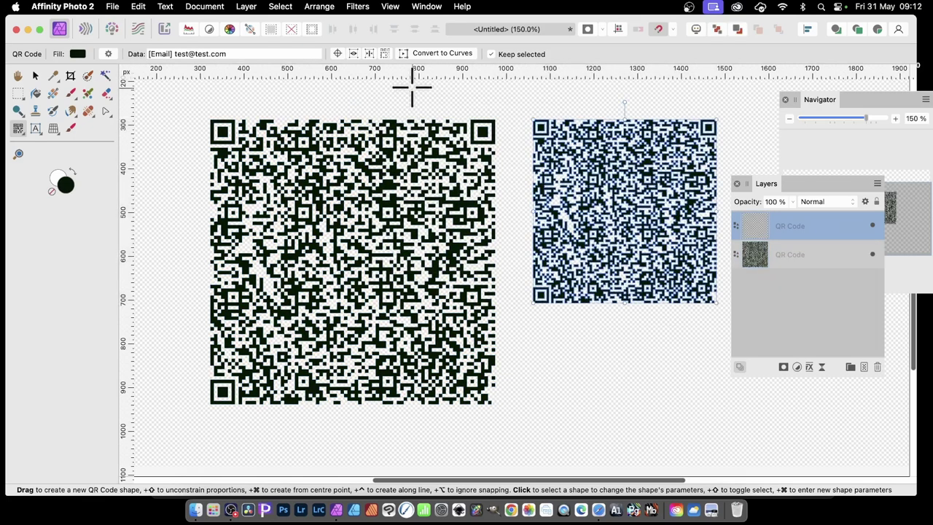
{"action": "left_click", "coordinate": [235, 55]}
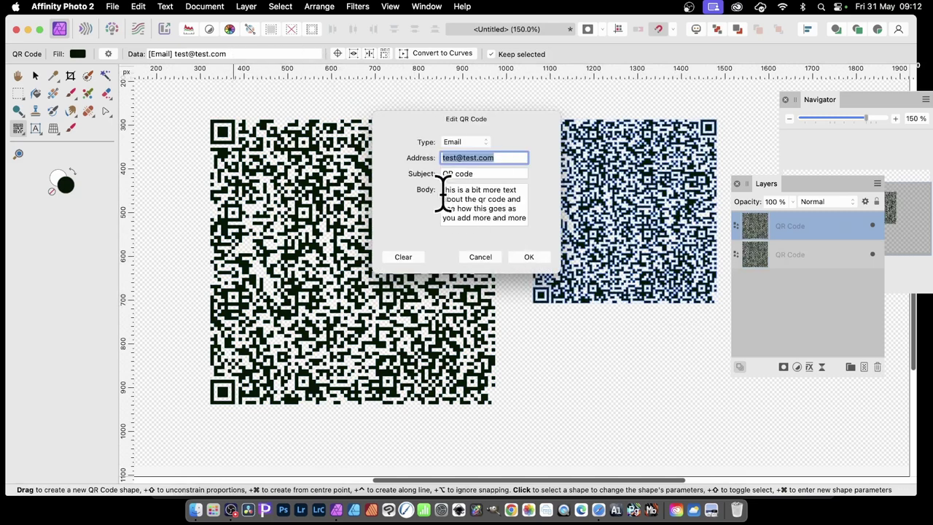
{"action": "left_click_drag", "start_coordinate": [442, 191], "coordinate": [546, 237]}
{"action": "left_click", "coordinate": [465, 142]}
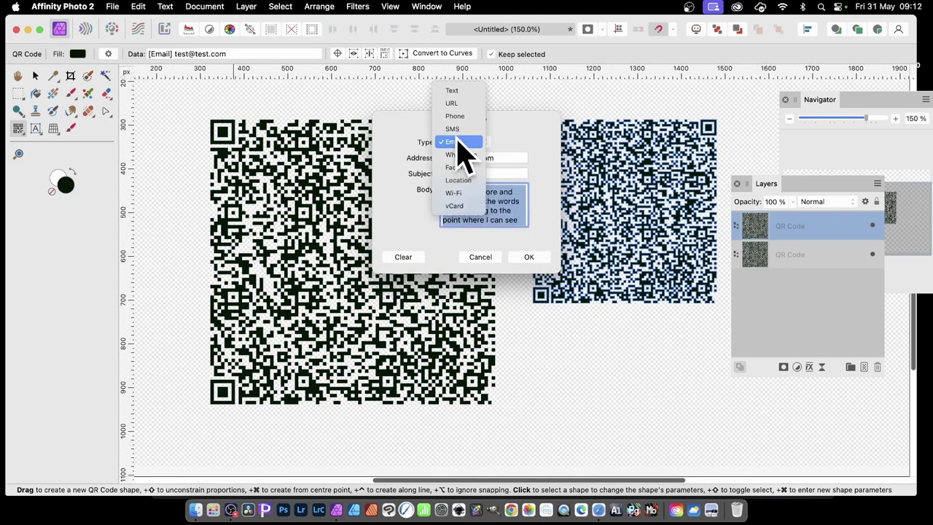
{"action": "left_click", "coordinate": [459, 118]}
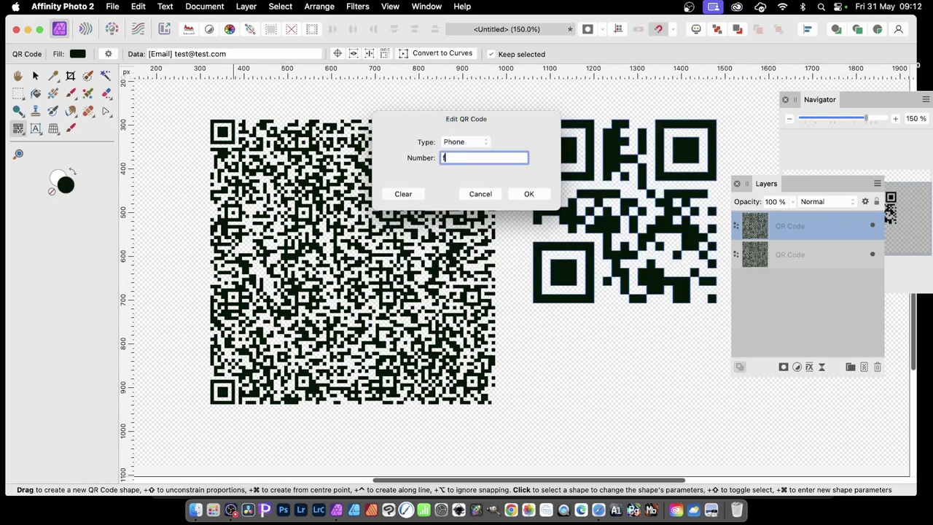
{"action": "type", "text": "4848484"}
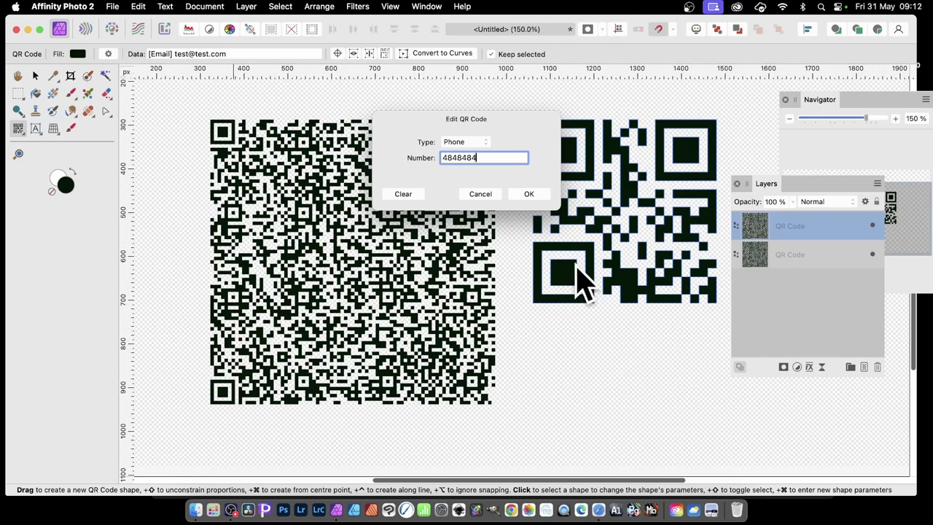
{"action": "key", "text": "Escape"}
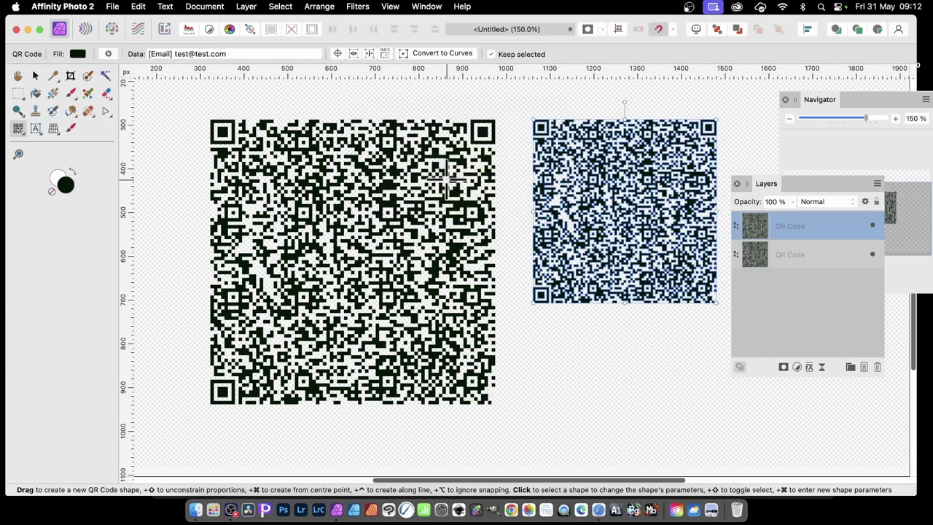
{"action": "key", "text": "BackSpace"}
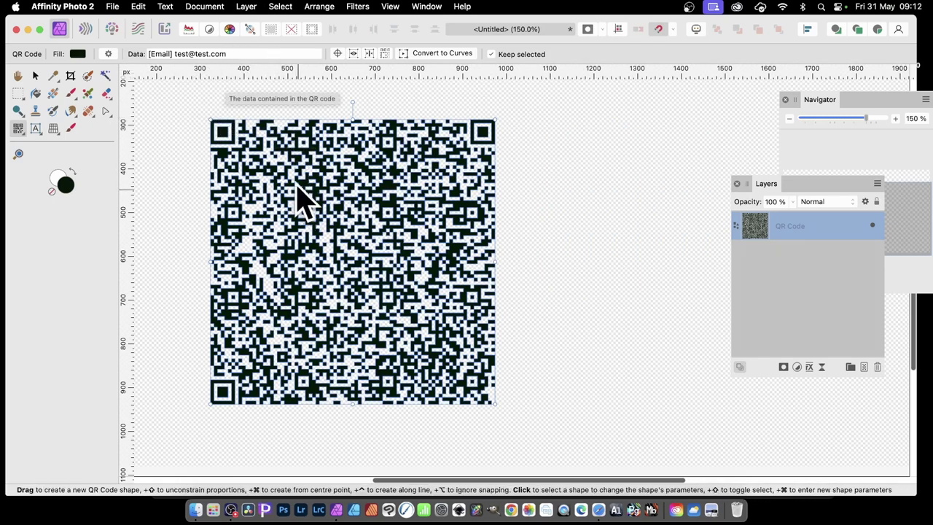
Append a long run of random letters and digits ending in "dgdggdg" to the QR code's email body and apply it.
{"action": "left_click", "coordinate": [232, 59]}
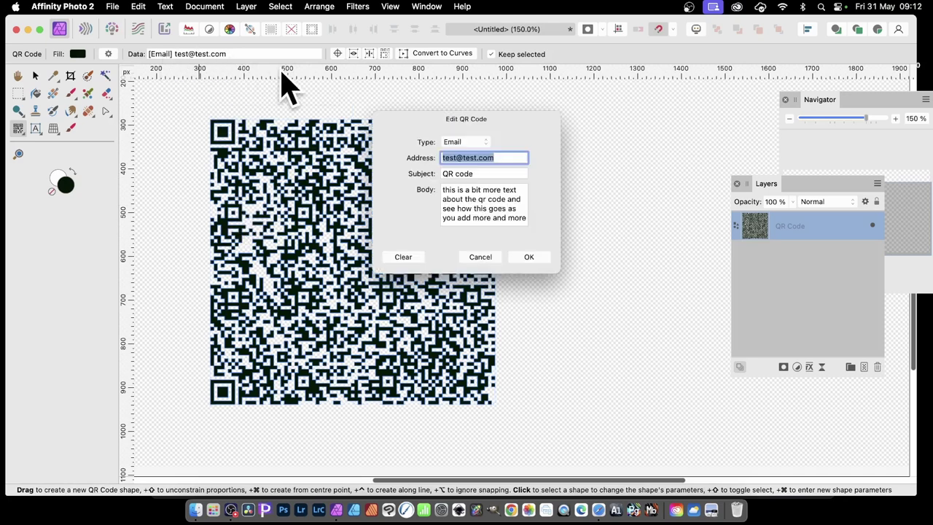
{"action": "left_click", "coordinate": [525, 215]}
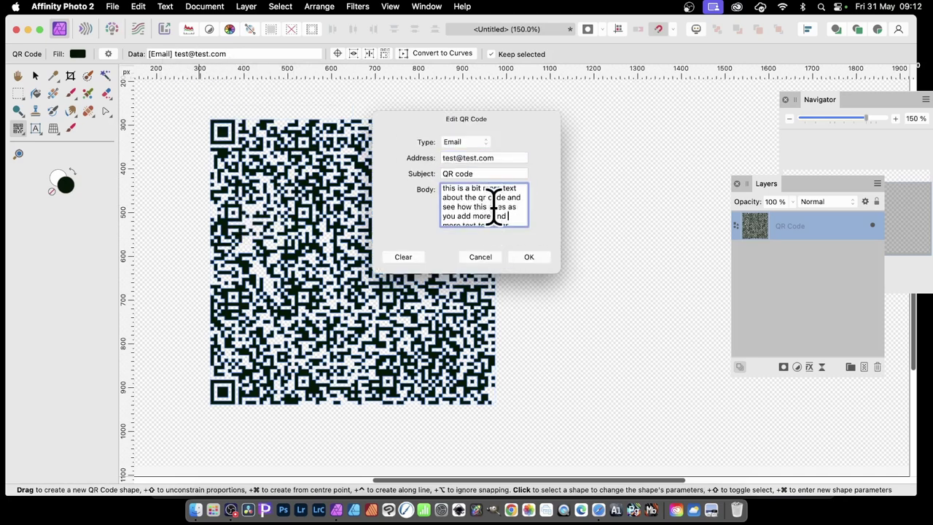
{"action": "left_click_drag", "start_coordinate": [515, 215], "coordinate": [514, 259]}
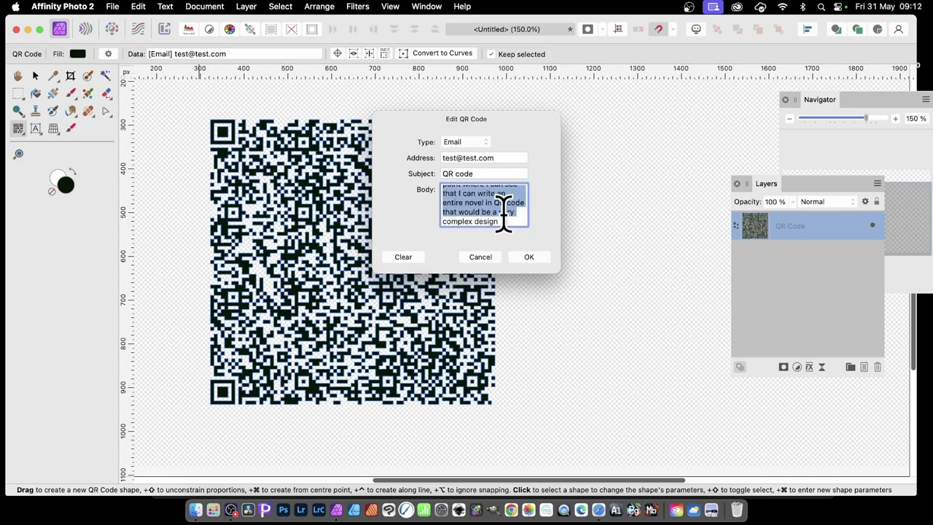
{"action": "left_click", "coordinate": [503, 211]}
{"action": "left_click", "coordinate": [500, 219]}
{"action": "type", "text": "hdhjhsdhdsjhsjhsjshjhs kjhiuyuiyeiuyrieyriueryiueryiuyhihfdhefjheiuh"}
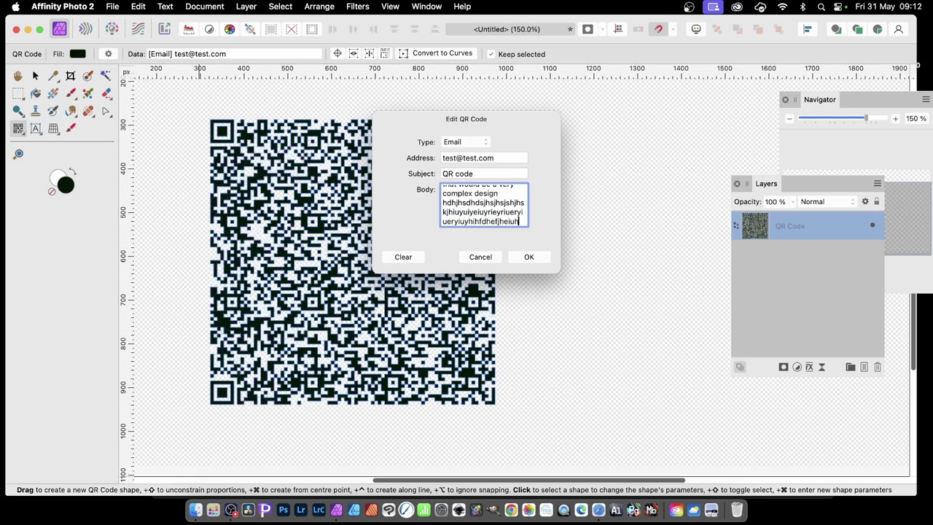
{"action": "type", "text": "wiuhkjhhgh"}
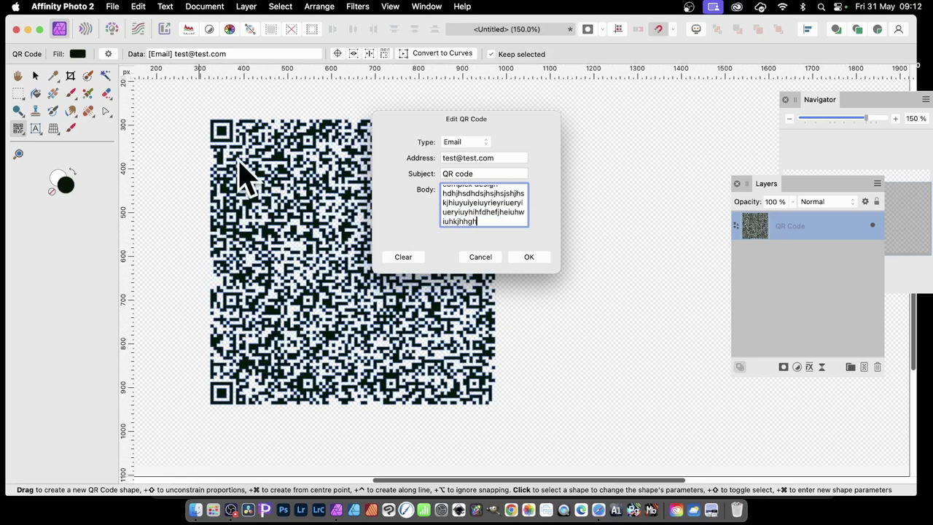
{"action": "type", "text": "46646476676464766476476"}
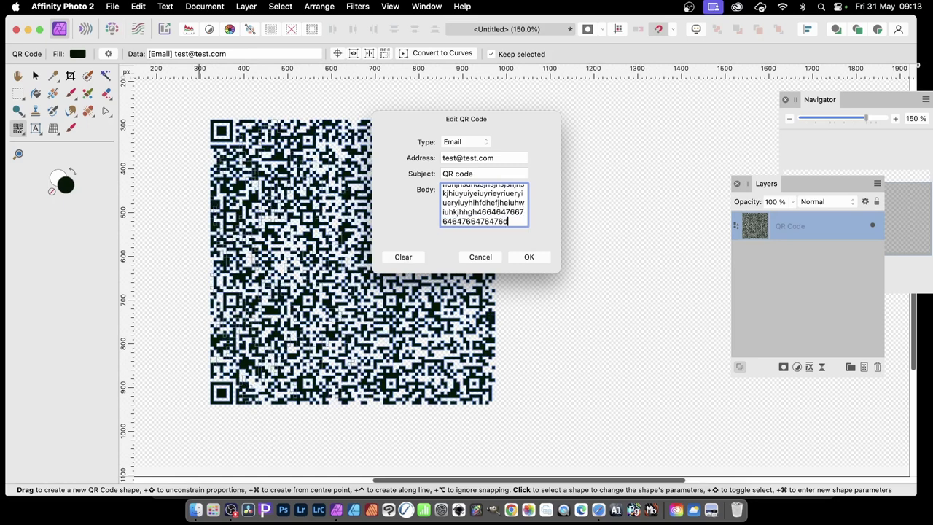
{"action": "type", "text": "dgdggdg"}
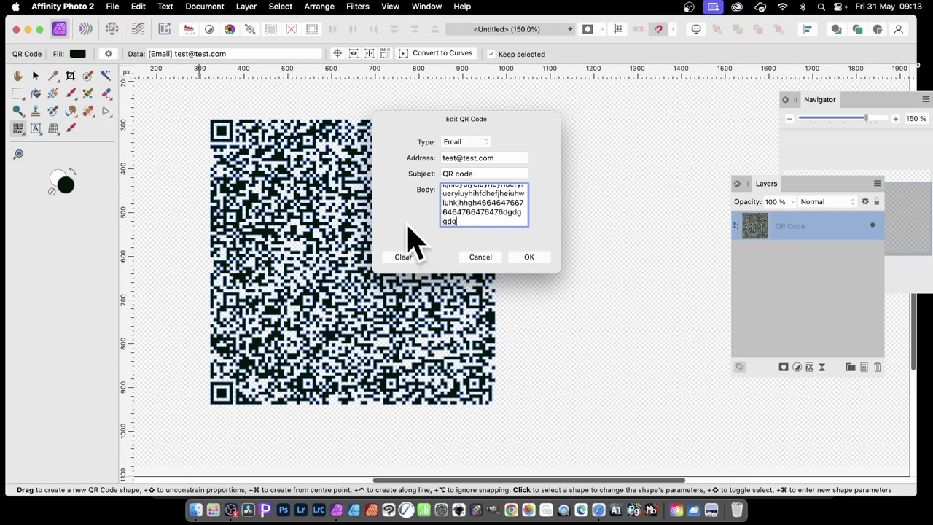
{"action": "left_click", "coordinate": [535, 257]}
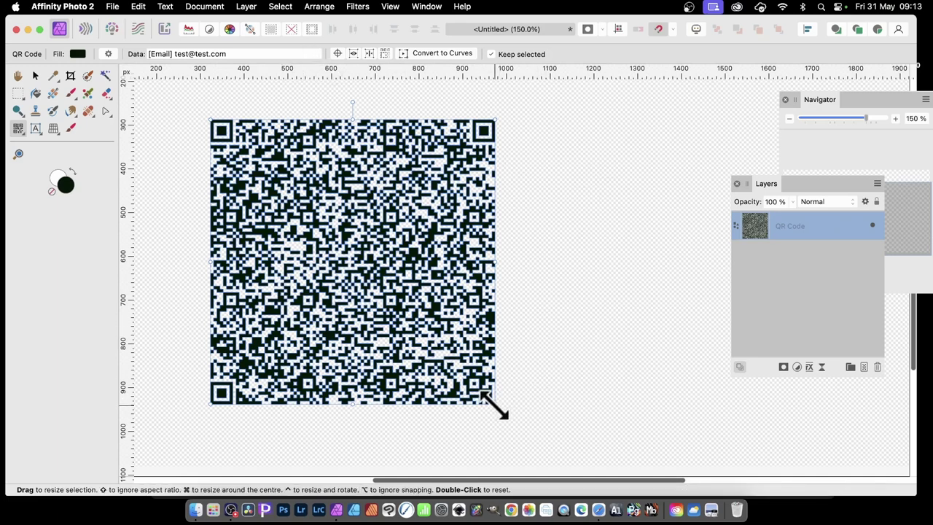
Enlarge the QR code to about 845 px wide and shift it up and to the left on the canvas.
{"action": "left_click_drag", "start_coordinate": [496, 405], "coordinate": [551, 460]}
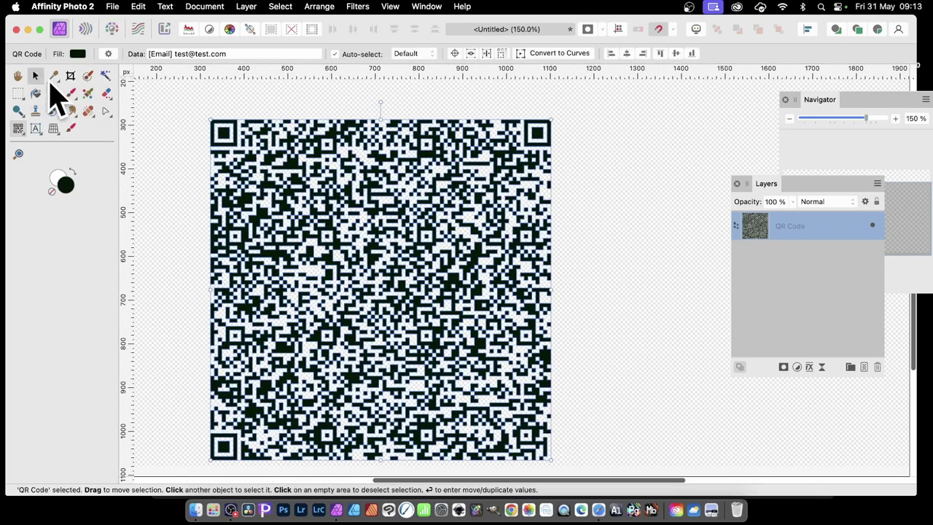
{"action": "left_click", "coordinate": [35, 76]}
{"action": "left_click_drag", "start_coordinate": [364, 255], "coordinate": [344, 215]}
{"action": "left_click_drag", "start_coordinate": [529, 417], "coordinate": [559, 447]}
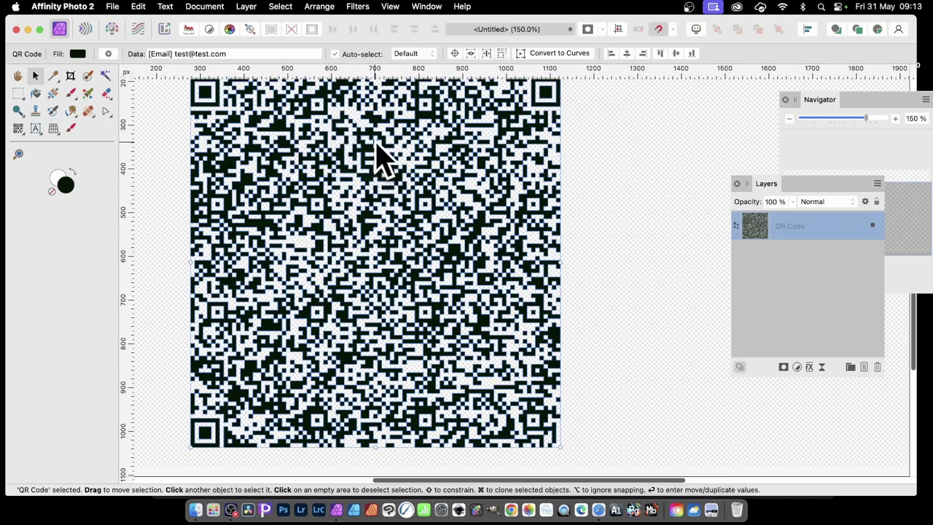
Try green 2D9243 and striped gradients as the QR code's fill, and apply the dark gradient swatch with concentric coloured rings.
{"action": "left_click", "coordinate": [78, 54]}
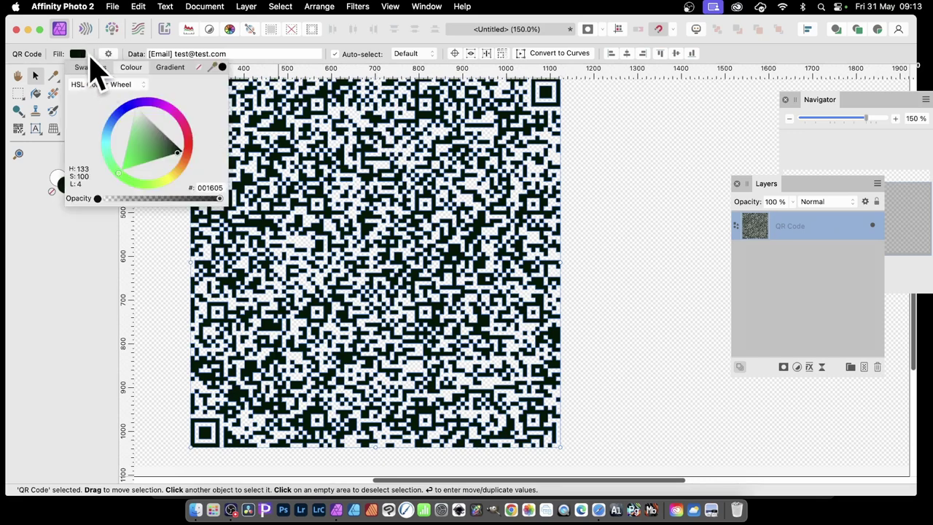
{"action": "left_click_drag", "start_coordinate": [160, 148], "coordinate": [153, 153]}
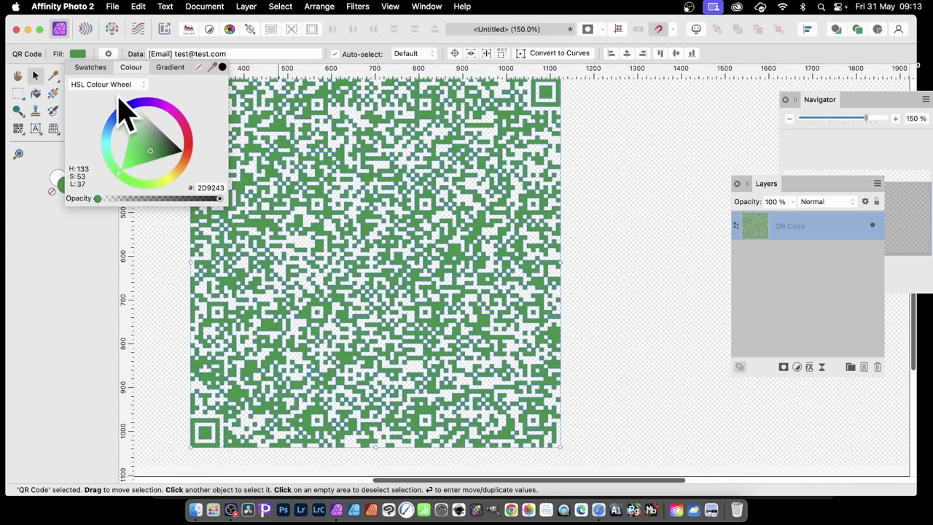
{"action": "left_click", "coordinate": [103, 71]}
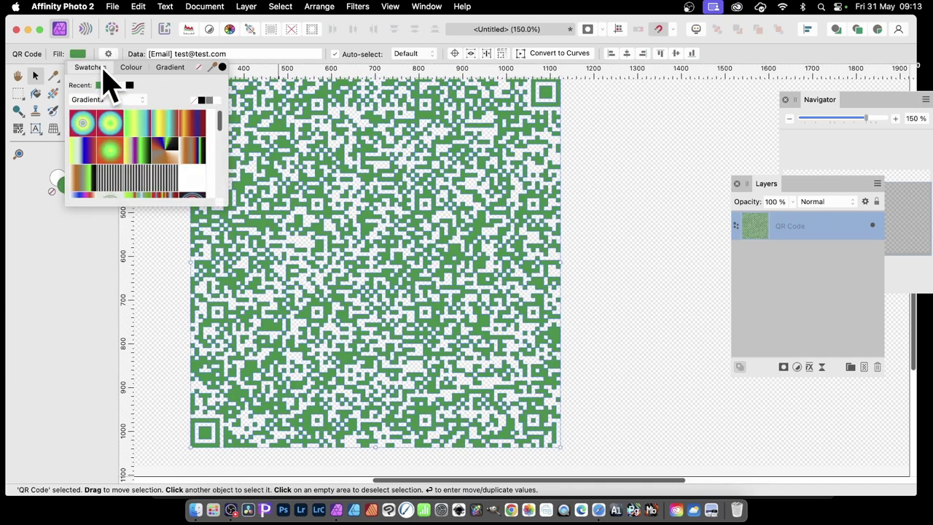
{"action": "left_click", "coordinate": [193, 128]}
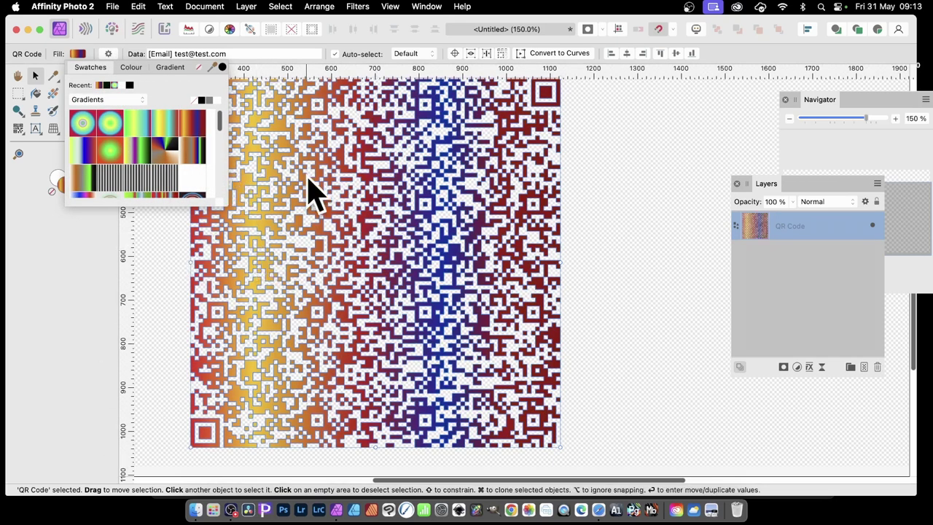
{"action": "left_click", "coordinate": [167, 177]}
{"action": "scroll", "coordinate": [169, 182], "scroll_direction": "down", "scroll_amount": 2}
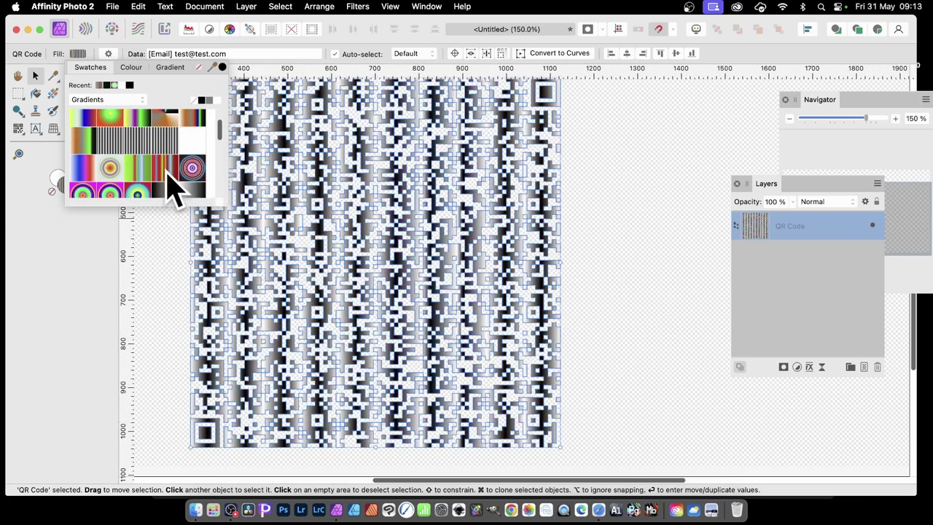
{"action": "left_click", "coordinate": [193, 169]}
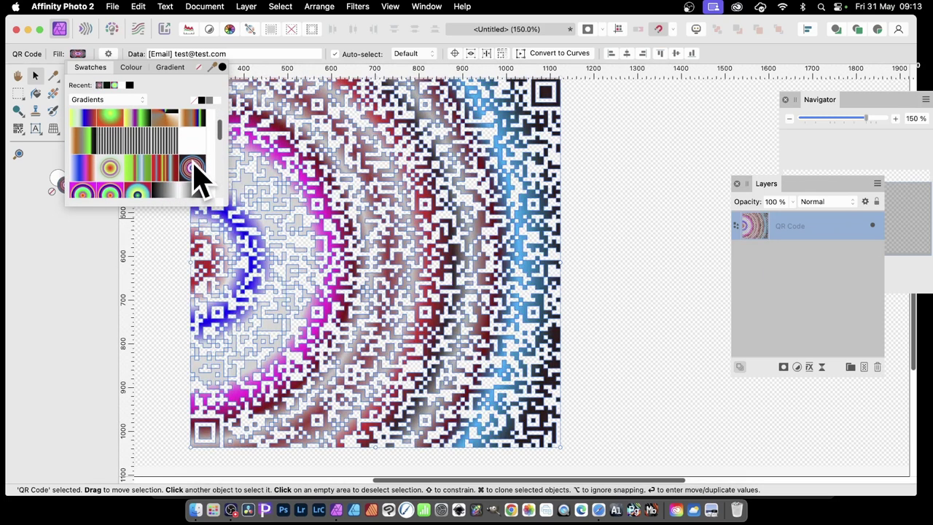
Redraw the QR code's radial gradient diagonally from near its upper-left corner to its lower-right corner, and move the Layers panel.
{"action": "left_click", "coordinate": [55, 95]}
{"action": "left_click_drag", "start_coordinate": [226, 113], "coordinate": [548, 434]}
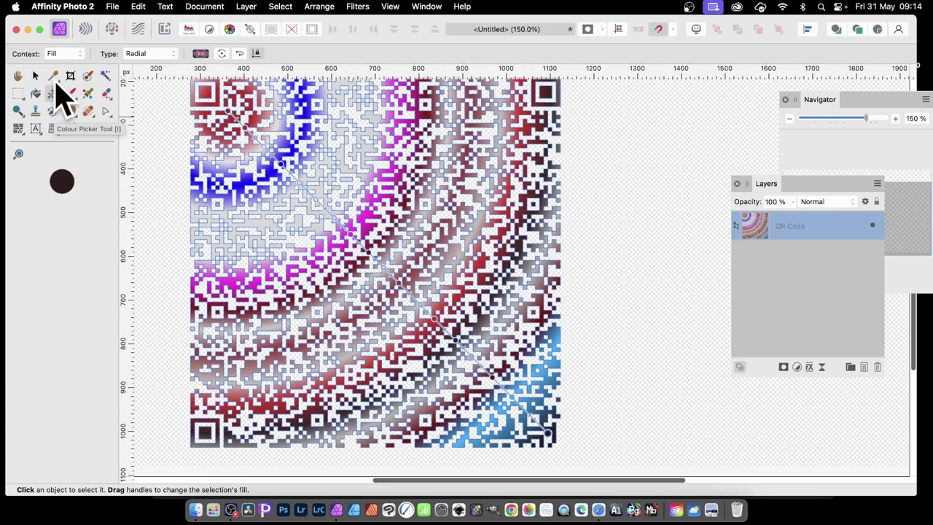
{"action": "left_click_drag", "start_coordinate": [770, 183], "coordinate": [543, 117]}
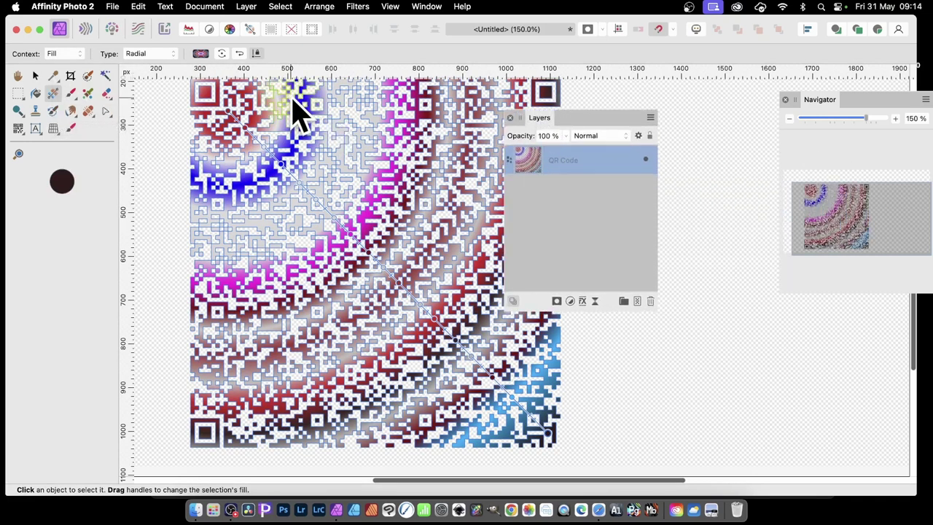
Check the recoloured QR code's stored email data and leave it unchanged.
{"action": "left_click", "coordinate": [536, 162]}
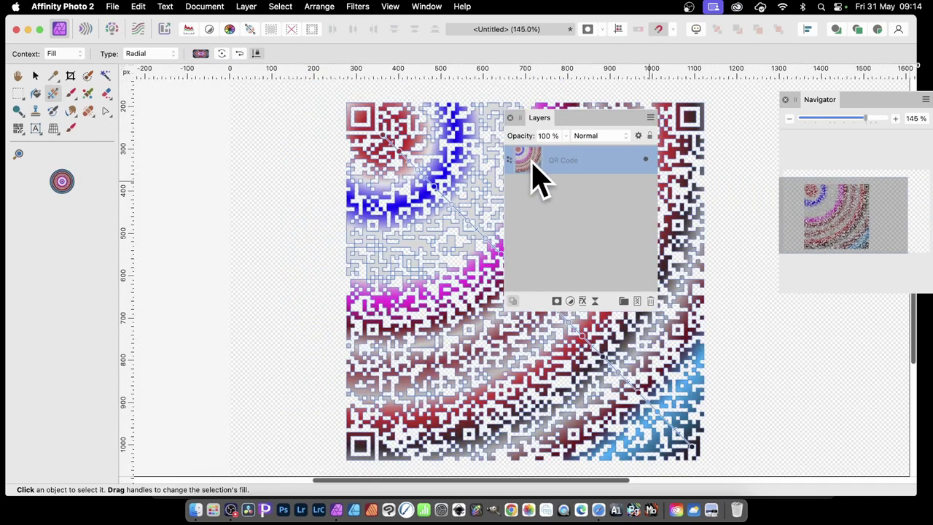
{"action": "left_click", "coordinate": [18, 129]}
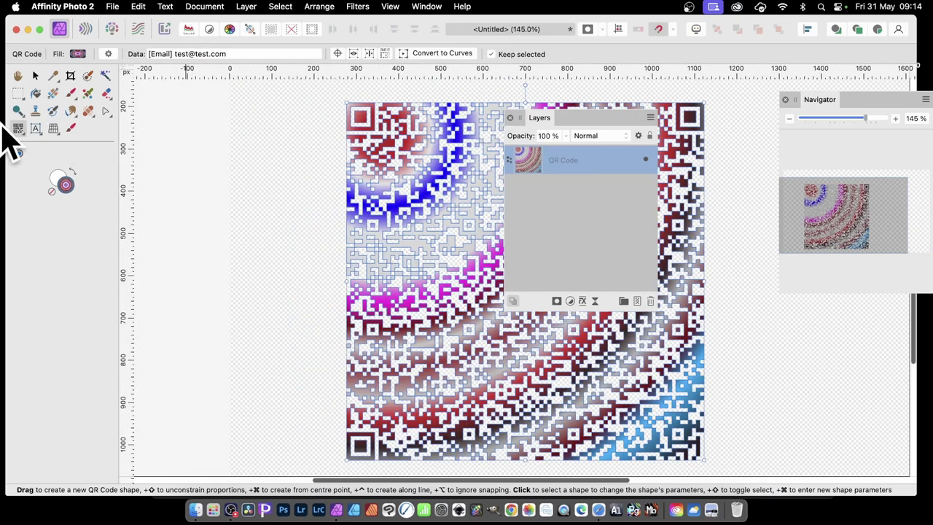
{"action": "left_click", "coordinate": [197, 55]}
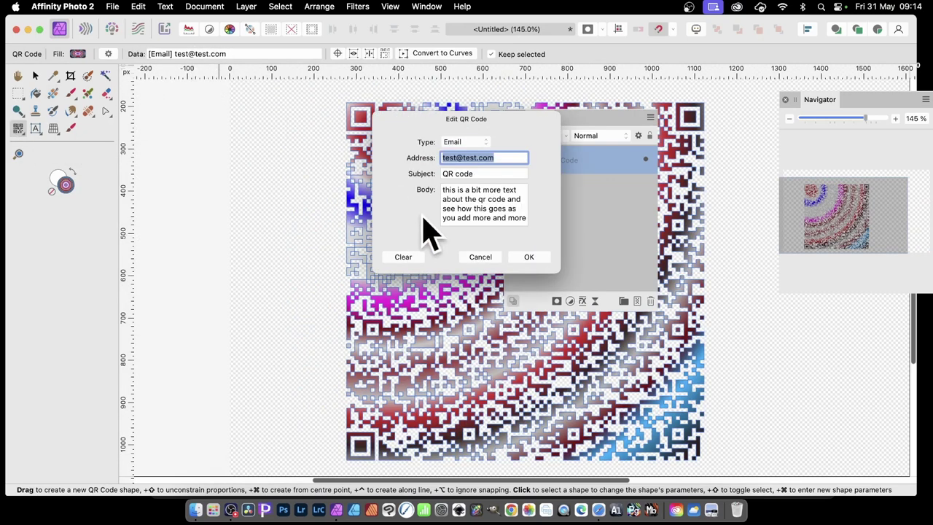
{"action": "left_click", "coordinate": [479, 255]}
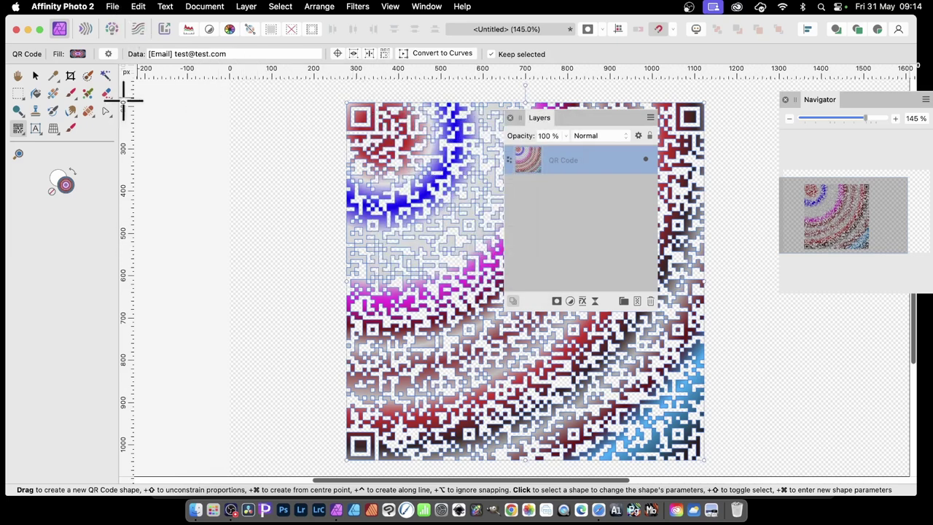
Duplicate the QR code and move the copy left and slightly up from the original.
{"action": "left_click", "coordinate": [37, 77]}
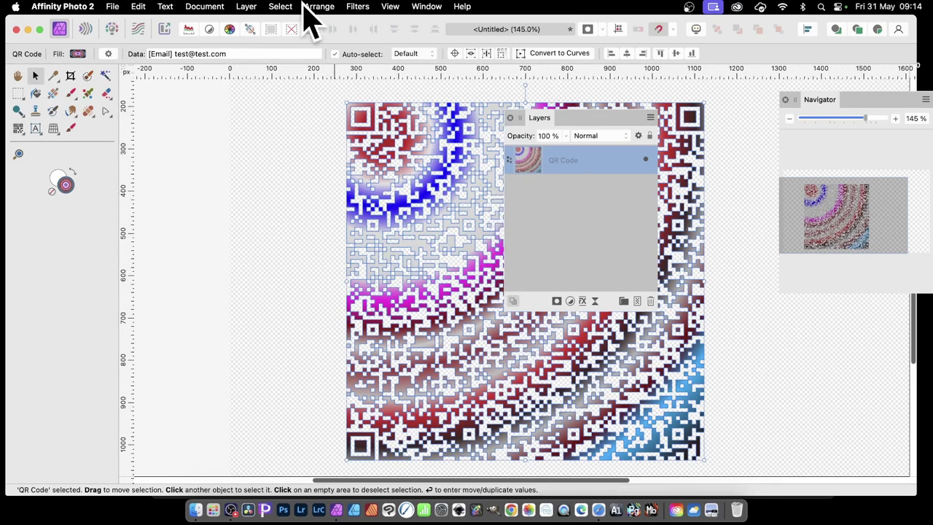
{"action": "left_click", "coordinate": [242, 7]}
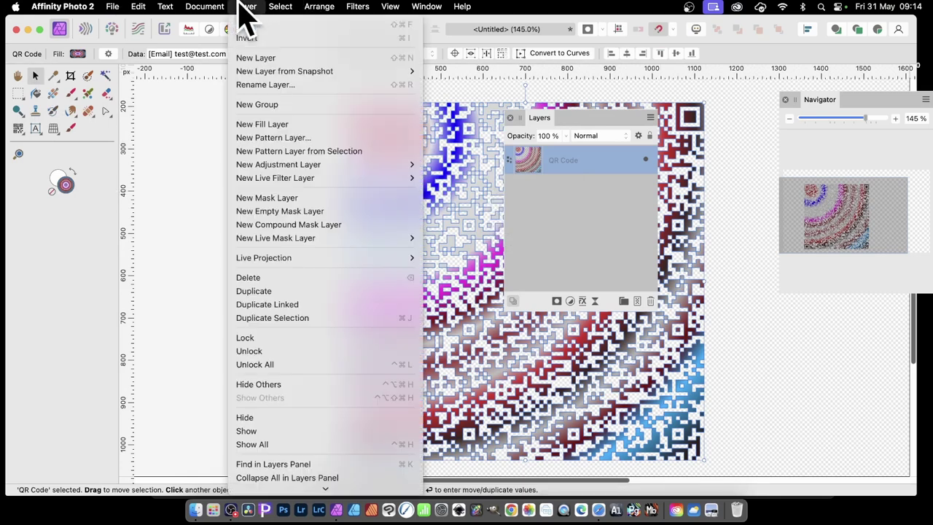
{"action": "left_click", "coordinate": [253, 292]}
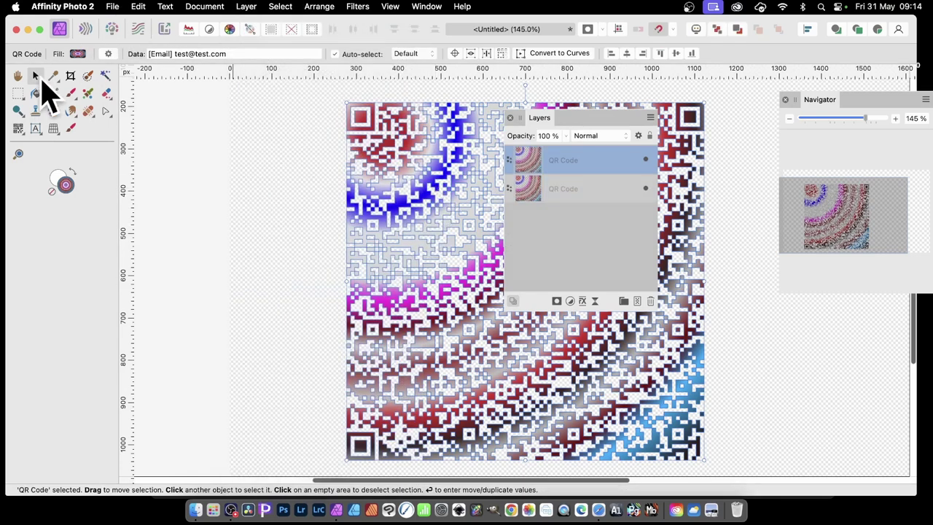
{"action": "left_click_drag", "start_coordinate": [390, 148], "coordinate": [289, 138]}
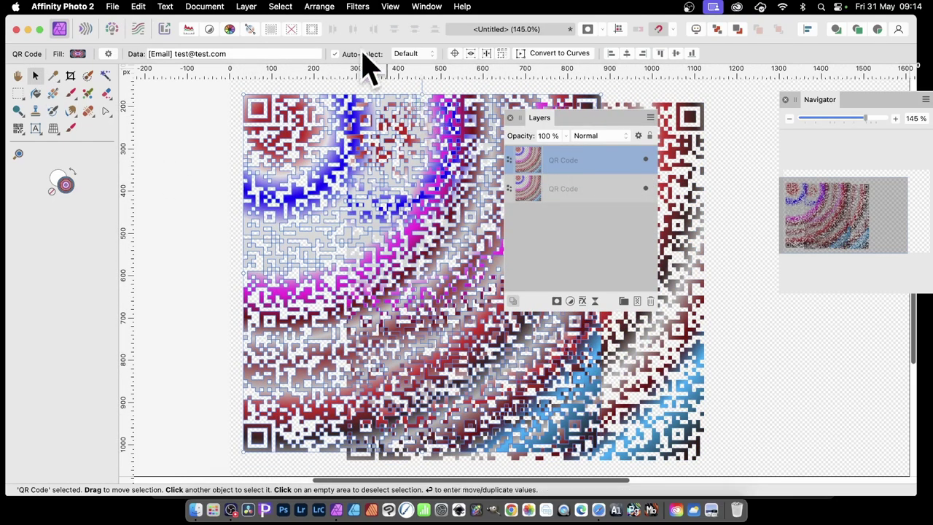
Insert a long run of random letters before "qr code" in the duplicate's email body and apply it.
{"action": "left_click", "coordinate": [241, 57]}
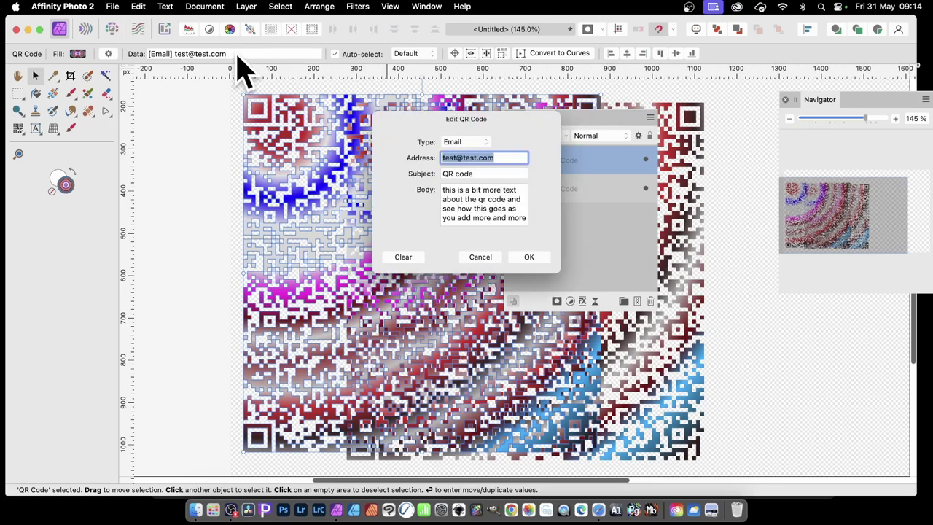
{"action": "left_click", "coordinate": [514, 208]}
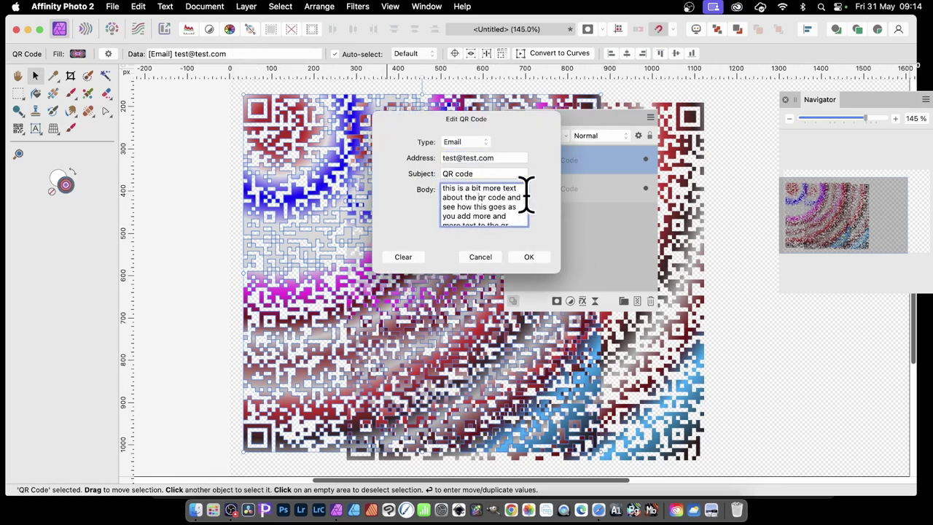
{"action": "type", "text": "ffdhjdfjdfjhdfjdfhjdhkhshkkshhfkhkhkjhfjhf"}
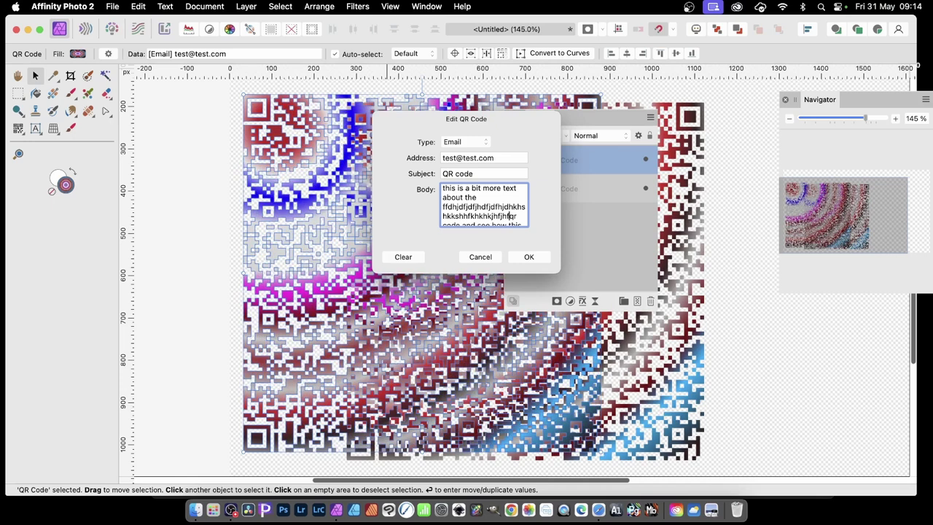
{"action": "left_click", "coordinate": [530, 260]}
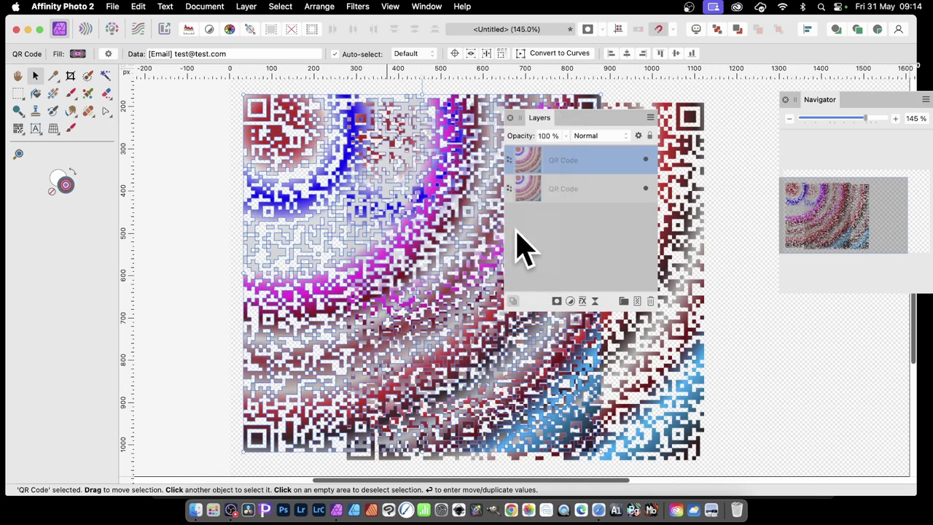
Try moving, rotating and skewing the duplicate QR code over the original, and delete the duplicate.
{"action": "left_click_drag", "start_coordinate": [389, 179], "coordinate": [333, 234]}
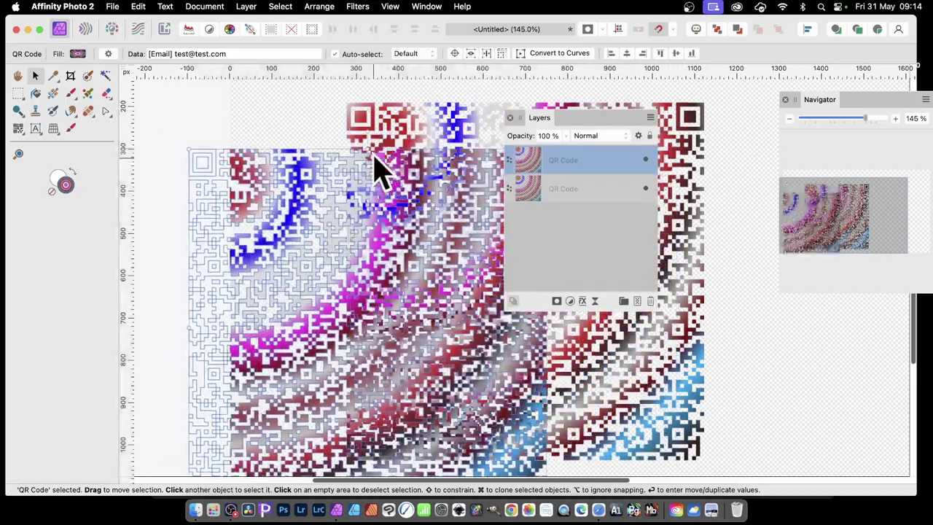
{"action": "left_click_drag", "start_coordinate": [364, 129], "coordinate": [547, 226]}
{"action": "left_click_drag", "start_coordinate": [368, 328], "coordinate": [437, 266]}
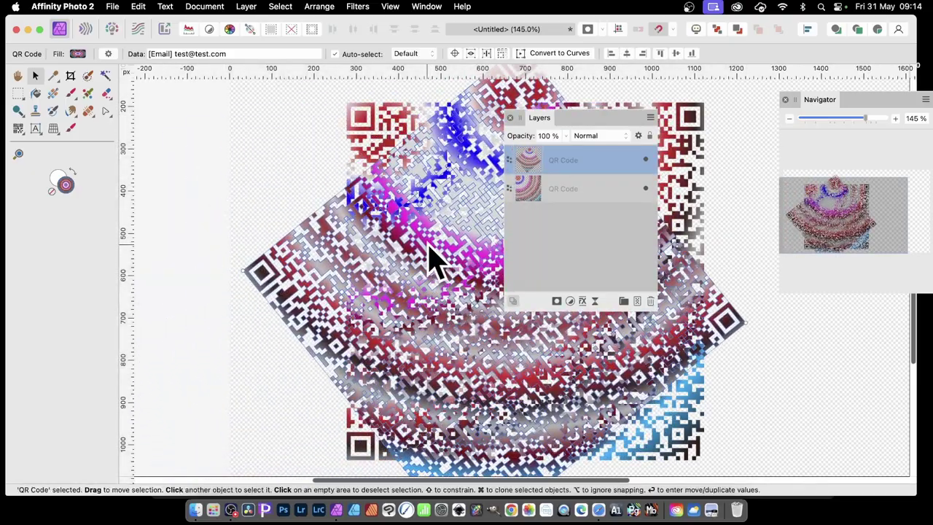
{"action": "left_click_drag", "start_coordinate": [376, 155], "coordinate": [229, 261]}
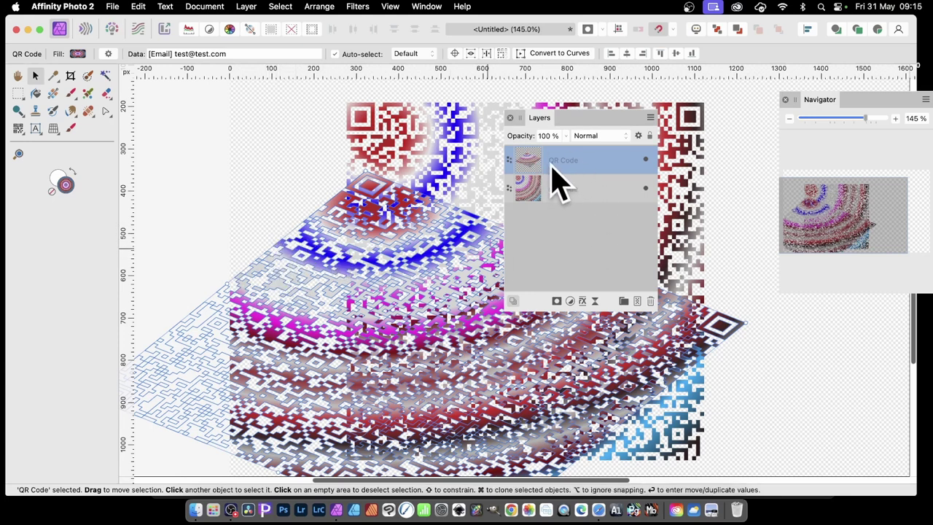
{"action": "key", "text": "Delete"}
Shift the remaining QR code left on the canvas and move the Layers panel clear of it.
{"action": "left_click_drag", "start_coordinate": [444, 167], "coordinate": [364, 163]}
{"action": "left_click_drag", "start_coordinate": [546, 121], "coordinate": [659, 124]}
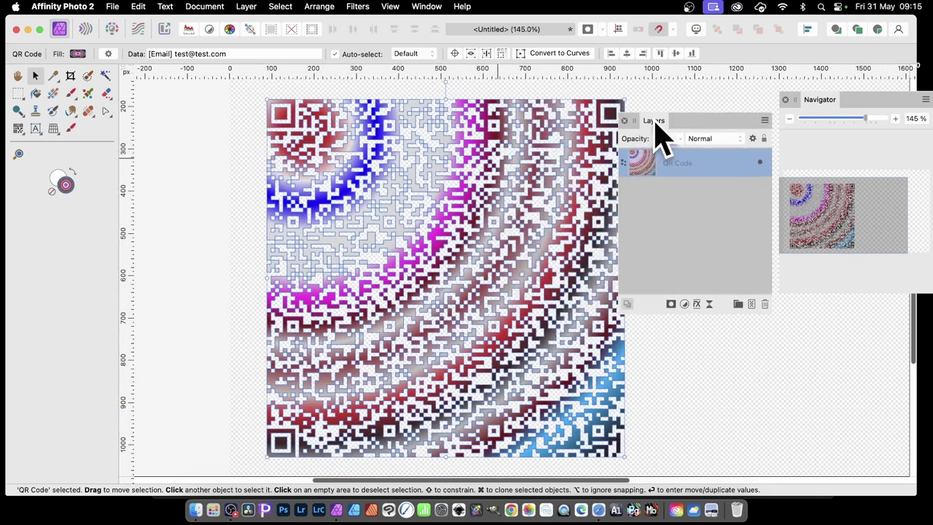
Apply Bevel / Emboss and 3D layer effects to the QR code, with a 2.2 px 3D radius, -113.4° azimuth and 37.1° elevation.
{"action": "left_click", "coordinate": [699, 306]}
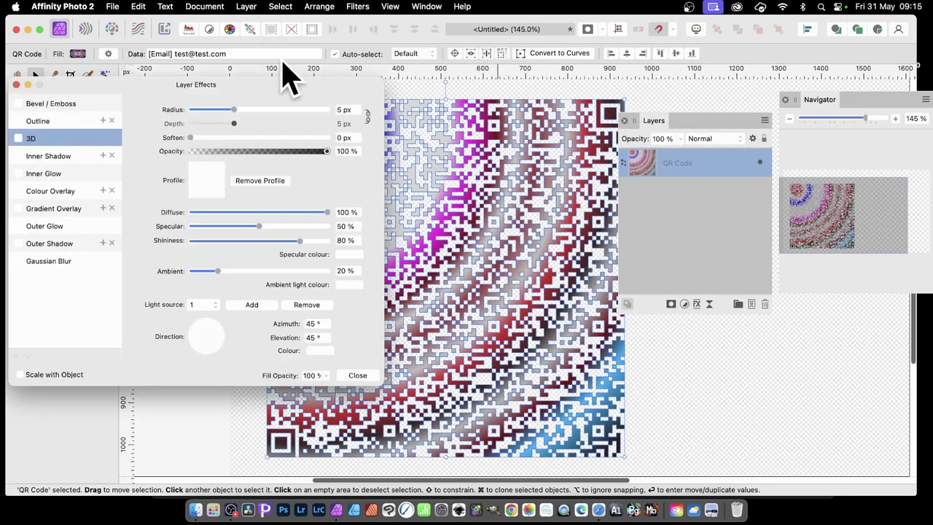
{"action": "left_click_drag", "start_coordinate": [90, 83], "coordinate": [499, 73]}
{"action": "left_click", "coordinate": [270, 90]}
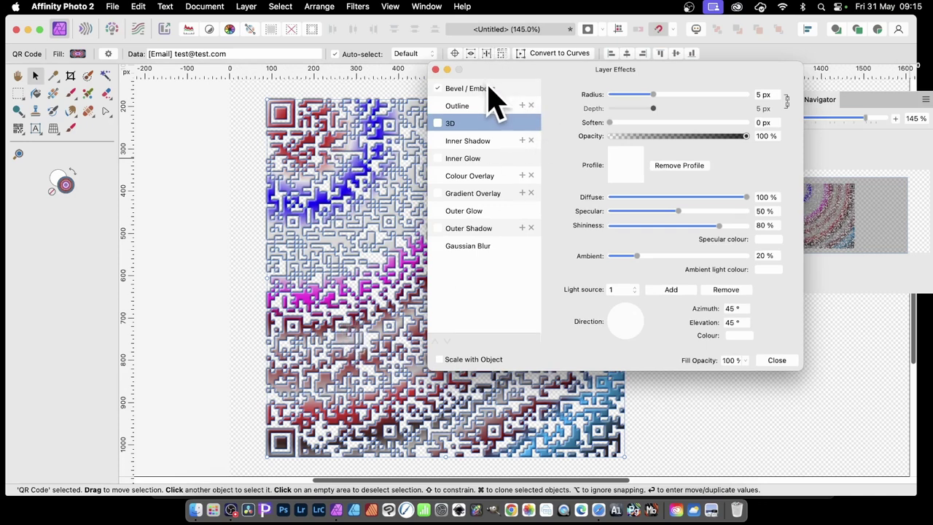
{"action": "left_click_drag", "start_coordinate": [663, 96], "coordinate": [645, 116]}
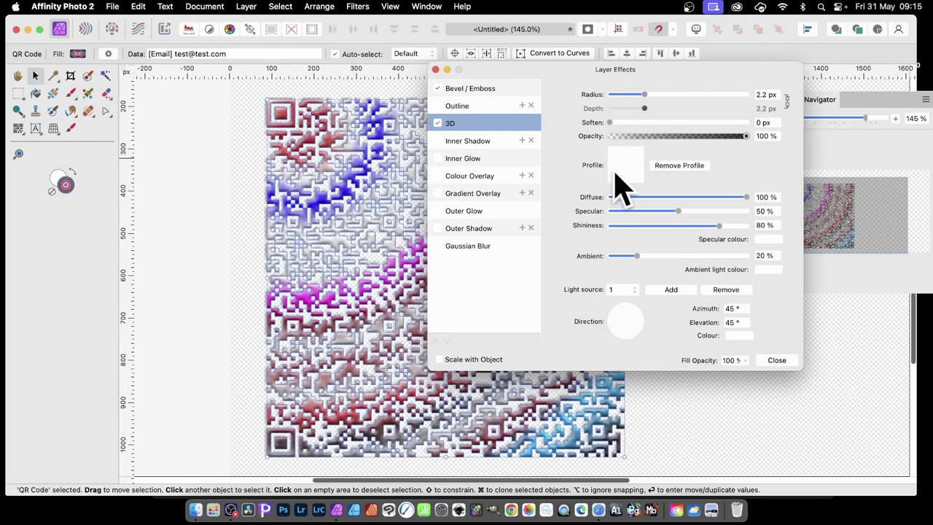
{"action": "left_click_drag", "start_coordinate": [626, 324], "coordinate": [621, 338]}
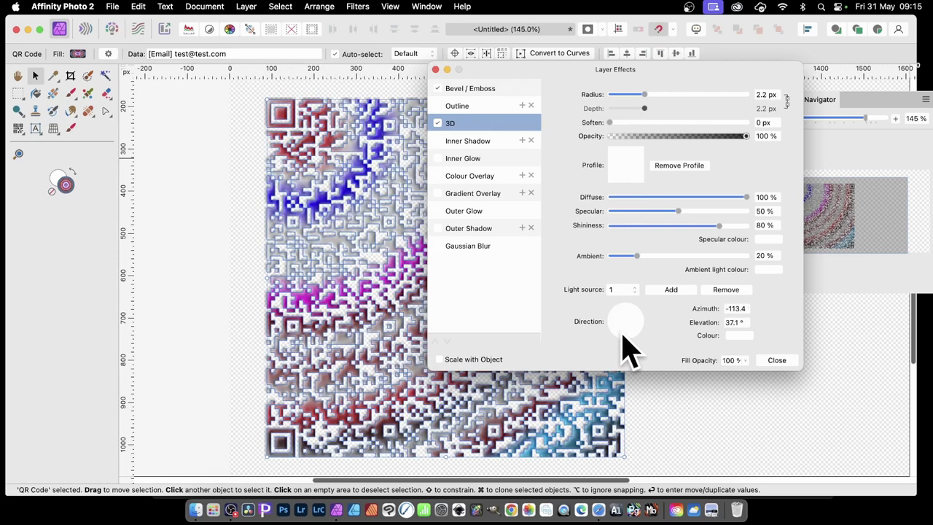
Add an Outer Shadow effect to the QR code with 1 px radius, 7 px offset and 63 % intensity.
{"action": "left_click", "coordinate": [437, 228]}
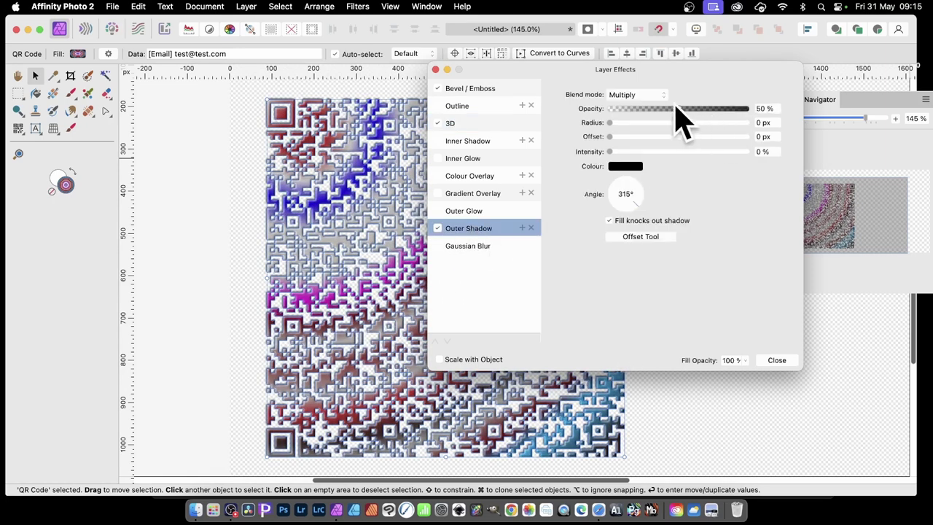
{"action": "left_click_drag", "start_coordinate": [622, 122], "coordinate": [696, 153]}
{"action": "left_click", "coordinate": [665, 152]}
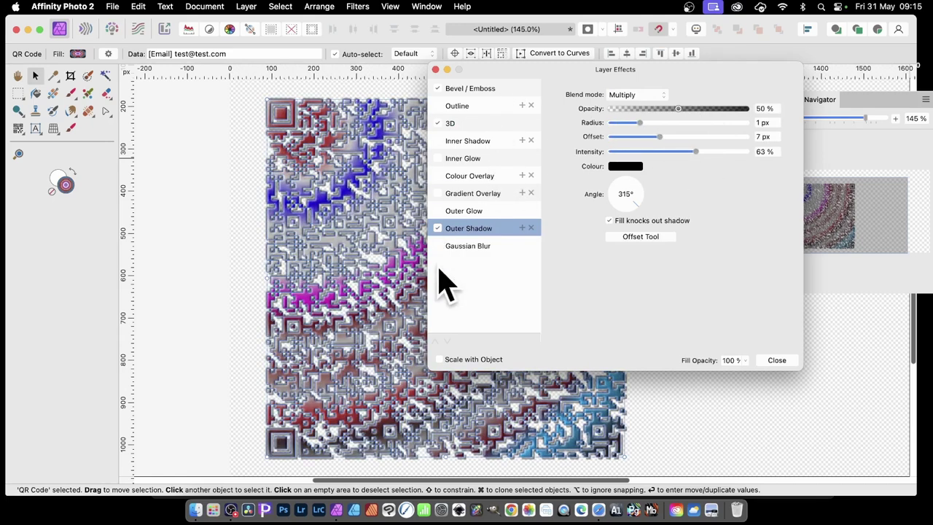
{"action": "left_click", "coordinate": [778, 360]}
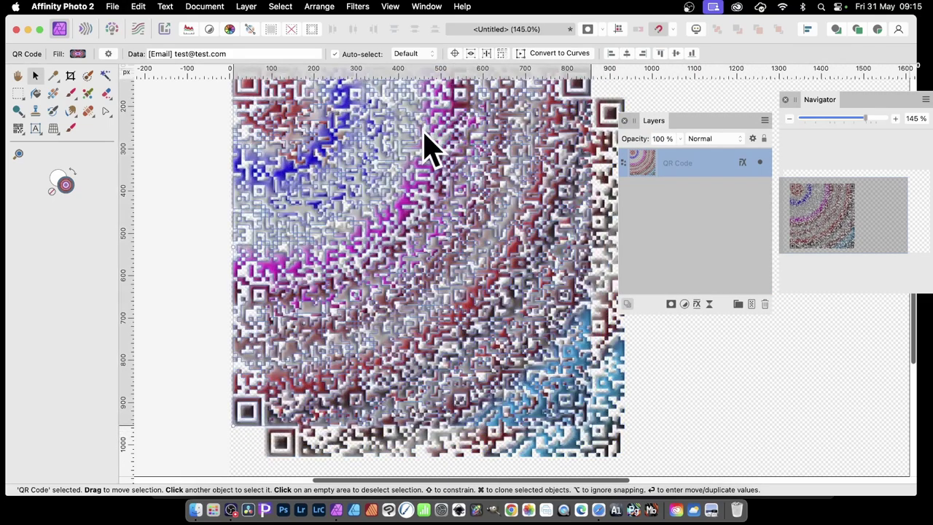
Duplicate the embossed QR code and rotate the copy diagonally over the original.
{"action": "key", "text": "super+j"}
{"action": "left_click_drag", "start_coordinate": [559, 209], "coordinate": [496, 226]}
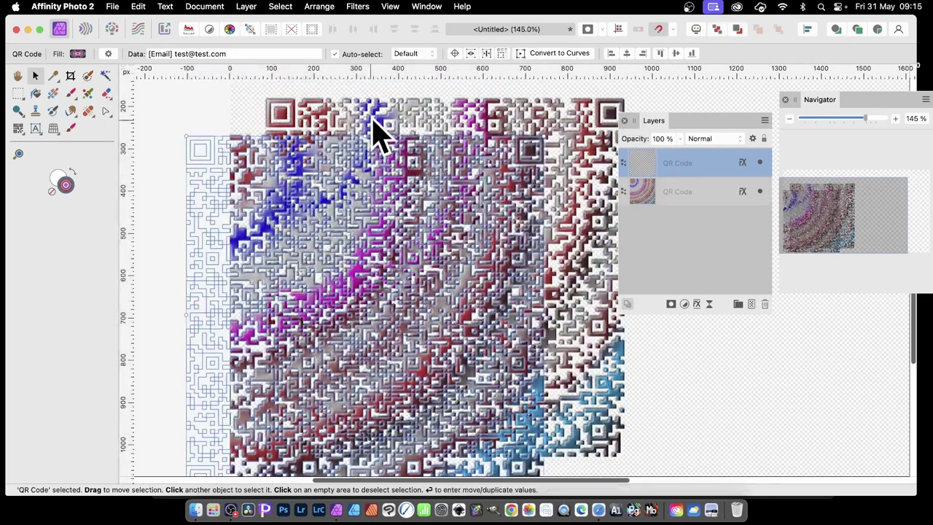
{"action": "left_click_drag", "start_coordinate": [367, 121], "coordinate": [475, 141]}
{"action": "left_click_drag", "start_coordinate": [443, 296], "coordinate": [444, 136]}
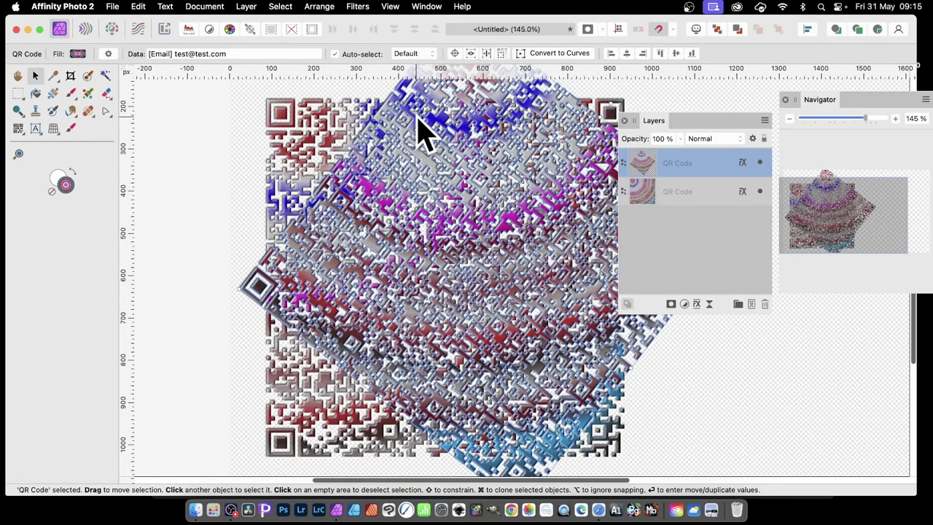
Try the Difference blend mode on the rotated copy, restore Normal, and delete the copy.
{"action": "left_click", "coordinate": [694, 141]}
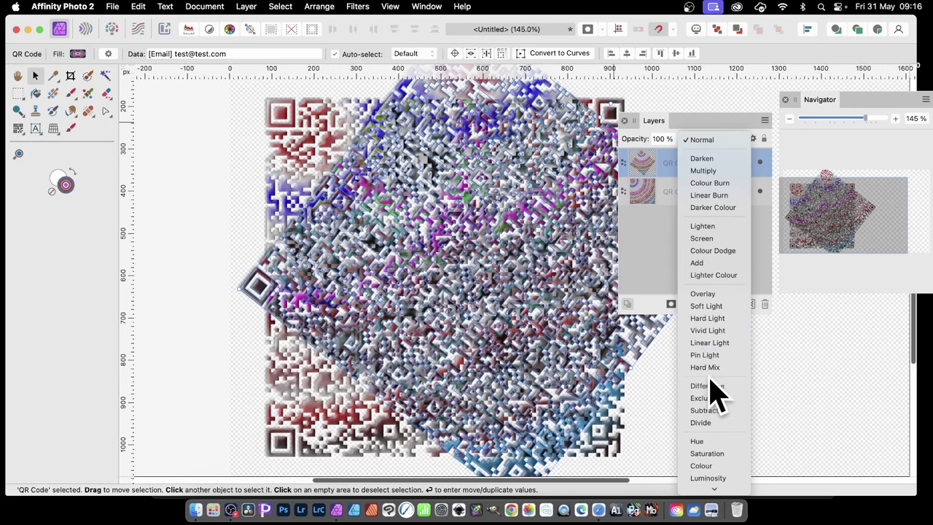
{"action": "left_click", "coordinate": [708, 385]}
{"action": "left_click", "coordinate": [710, 139]}
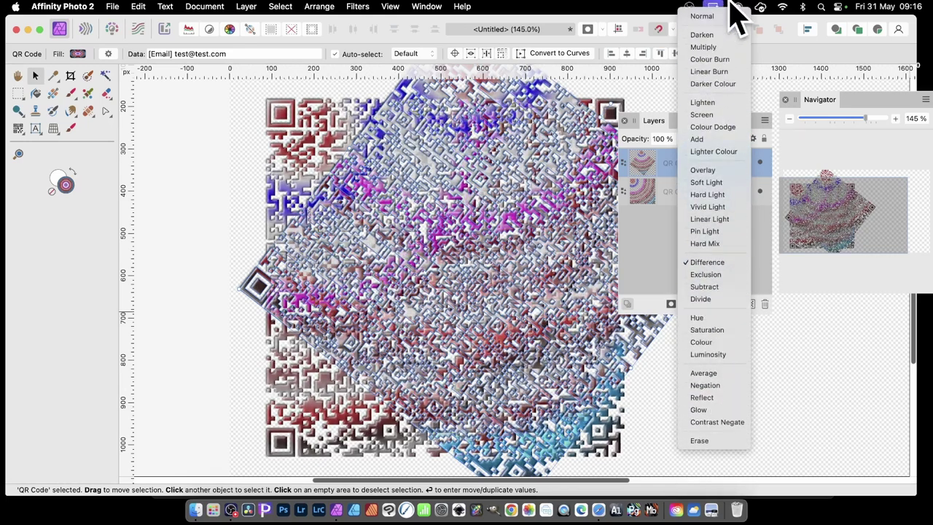
{"action": "left_click", "coordinate": [729, 23]}
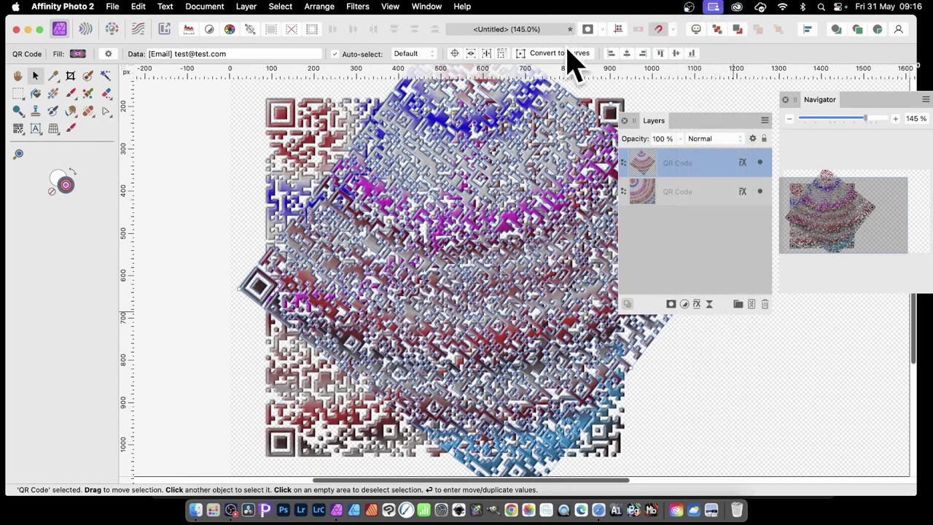
{"action": "key", "text": "Delete"}
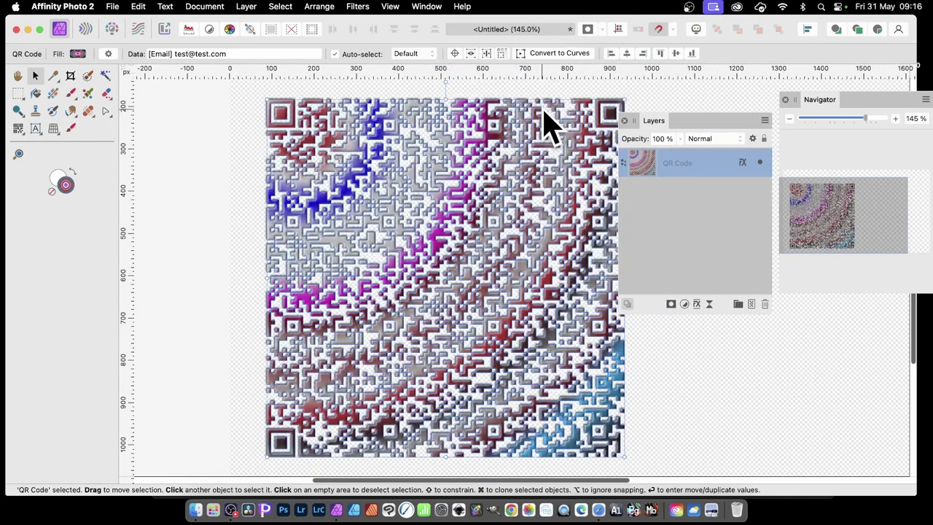
Duplicate the QR code at the canvas's left edge and lock the lower copy.
{"action": "left_click_drag", "start_coordinate": [433, 235], "coordinate": [409, 179]}
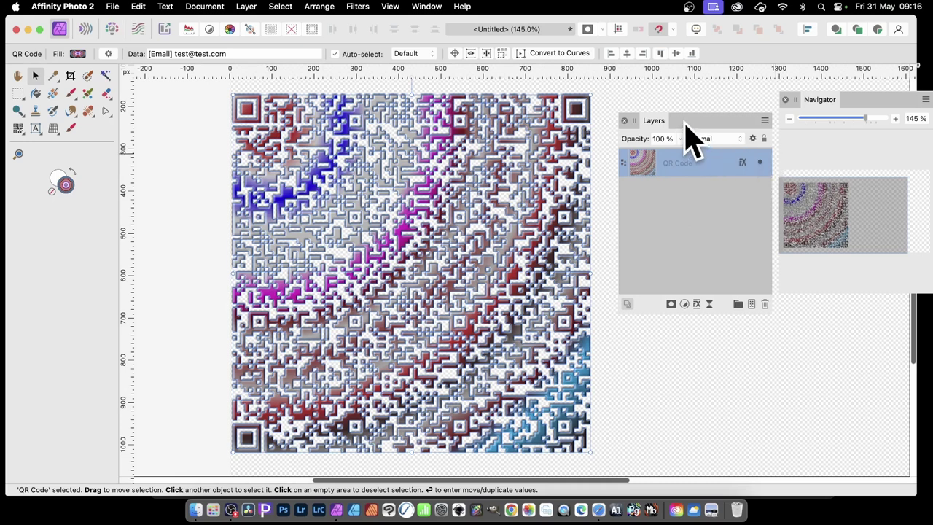
{"action": "left_click", "coordinate": [247, 6]}
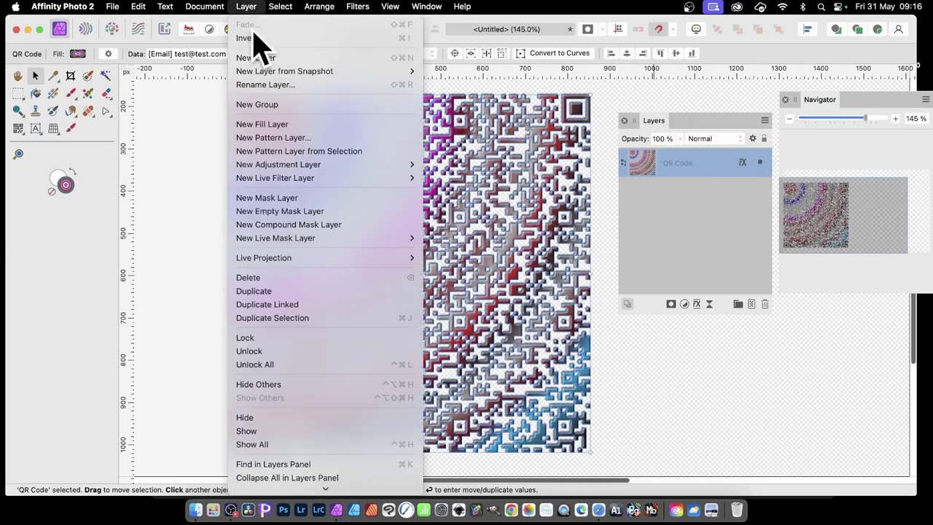
{"action": "left_click", "coordinate": [281, 291]}
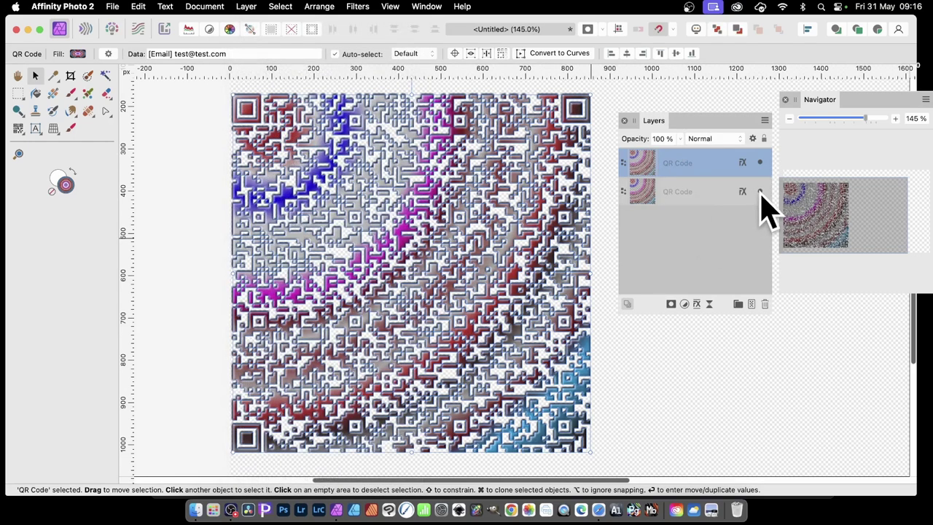
{"action": "left_click", "coordinate": [751, 193]}
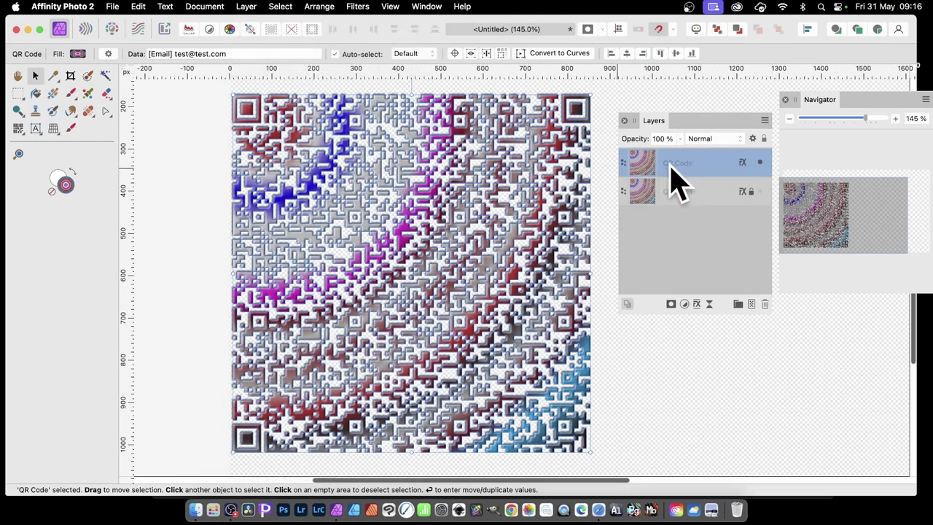
Reposition the unlocked QR code copy on the canvas and browse the Distort options among the live filters.
{"action": "left_click_drag", "start_coordinate": [424, 125], "coordinate": [514, 152]}
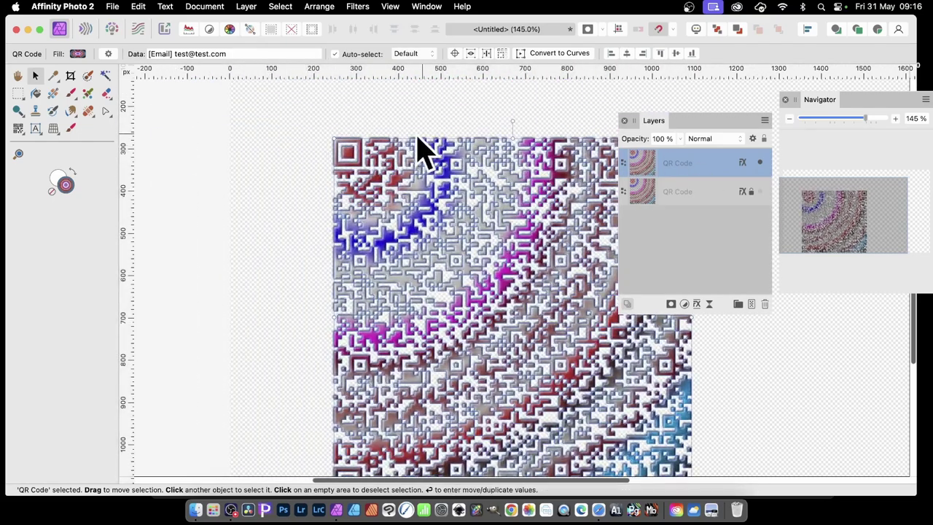
{"action": "left_click_drag", "start_coordinate": [414, 197], "coordinate": [365, 11]}
{"action": "left_click", "coordinate": [358, 6]}
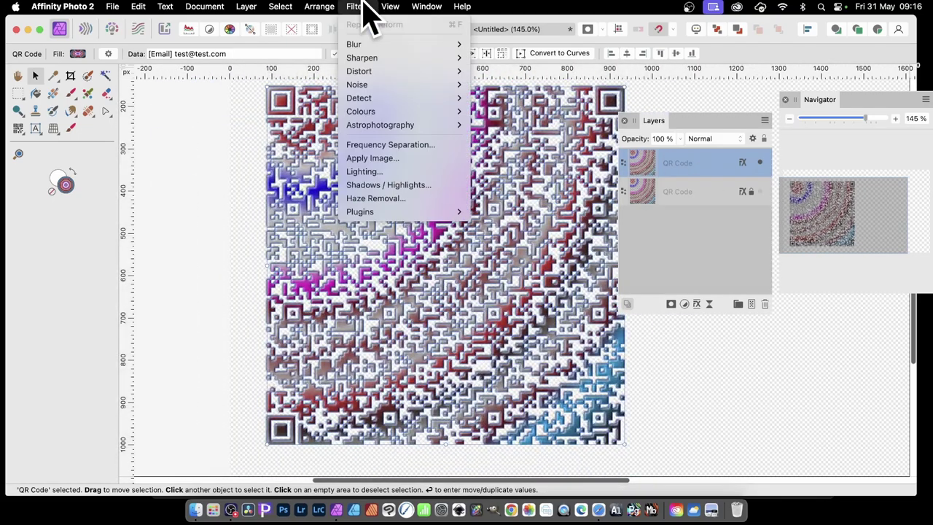
{"action": "mouse_move", "coordinate": [246, 6]}
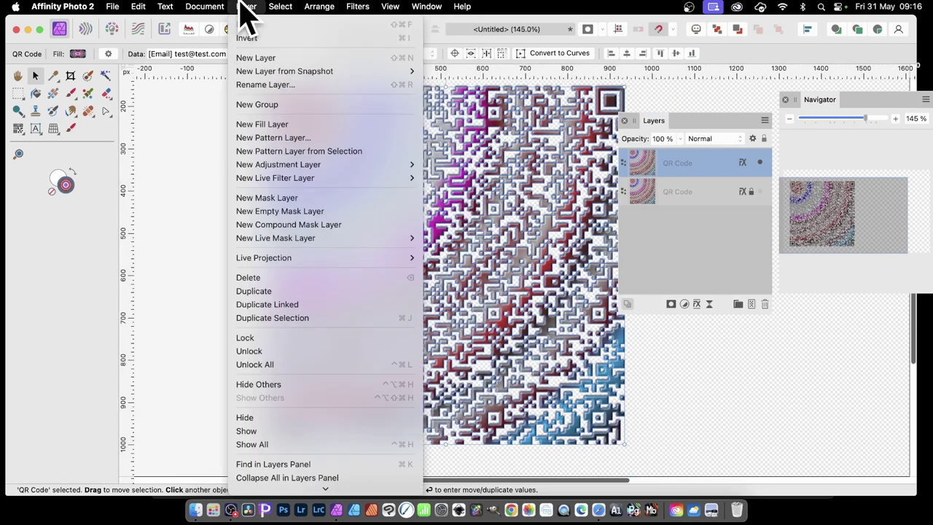
{"action": "mouse_move", "coordinate": [293, 178]}
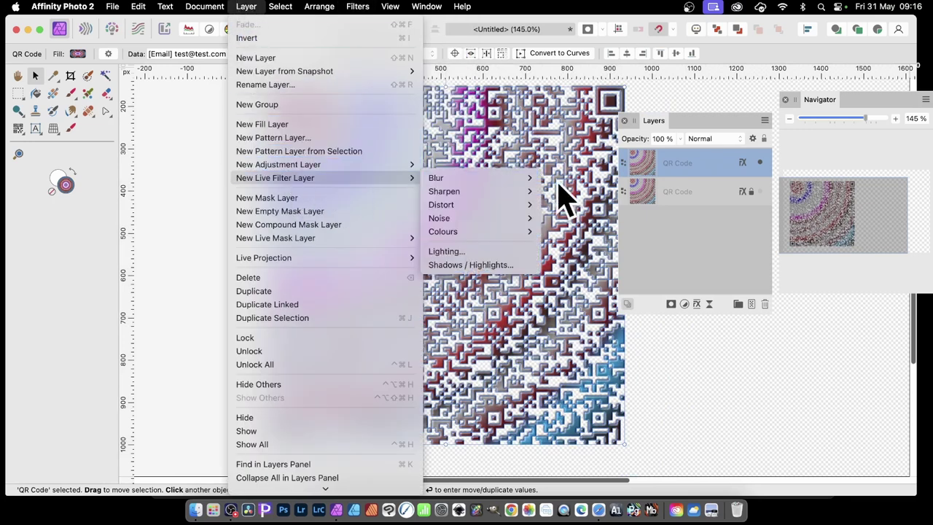
{"action": "mouse_move", "coordinate": [472, 207]}
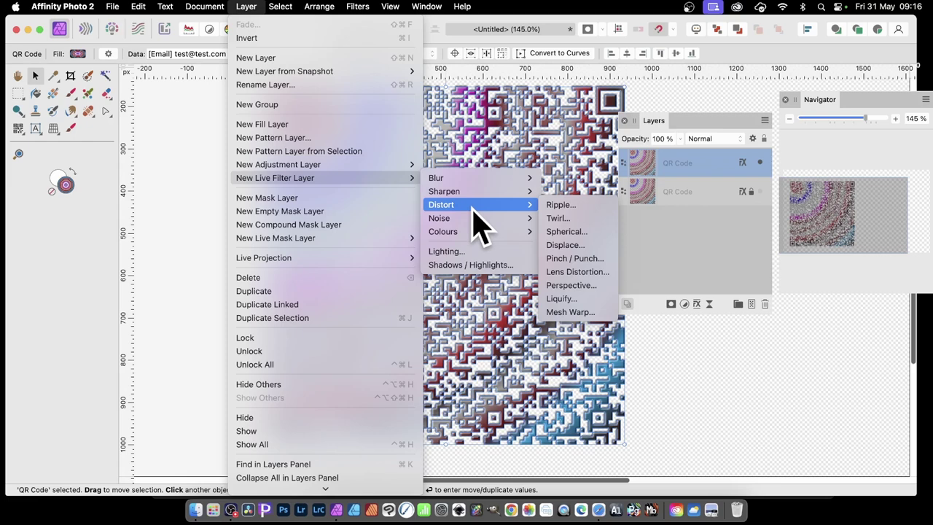
{"action": "left_click", "coordinate": [804, 136]}
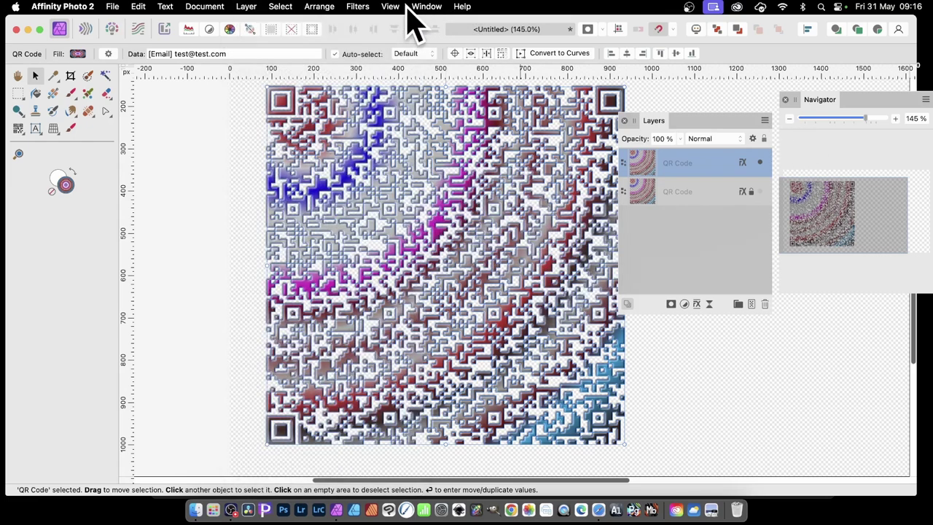
Start the Deform distortion filter on the QR code copy and place five control points across it.
{"action": "left_click", "coordinate": [364, 8]}
{"action": "mouse_move", "coordinate": [376, 72]}
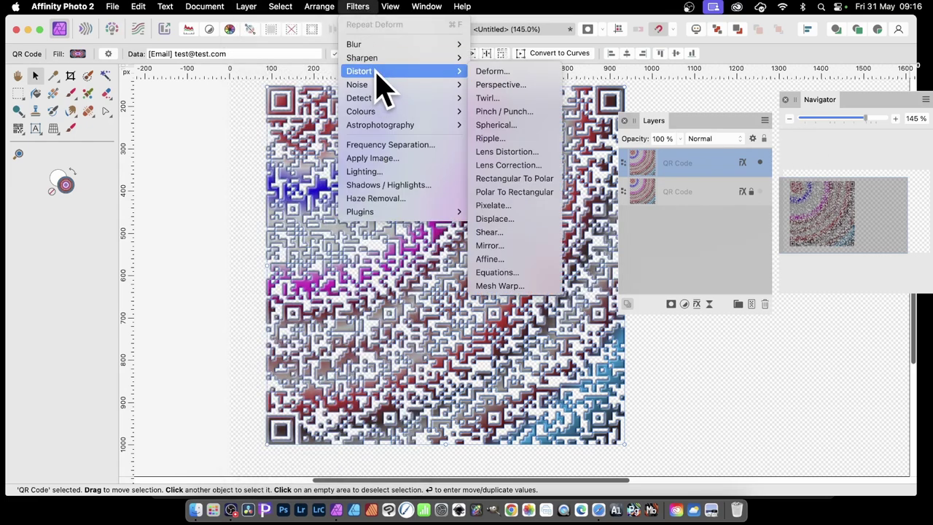
{"action": "left_click", "coordinate": [518, 72]}
{"action": "left_click", "coordinate": [344, 164]}
{"action": "left_click", "coordinate": [430, 135]}
{"action": "left_click", "coordinate": [481, 241]}
{"action": "left_click", "coordinate": [405, 294]}
{"action": "left_click", "coordinate": [545, 200]}
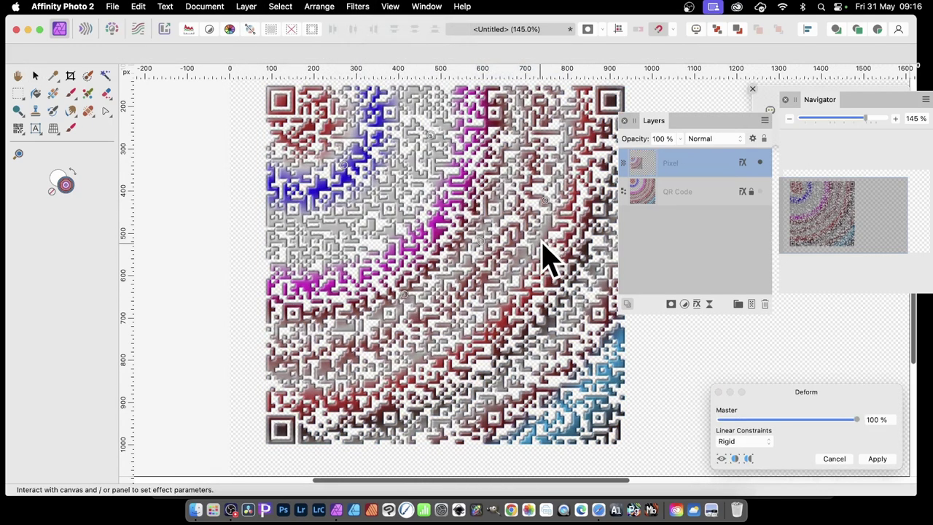
Pull the Deform points outward to warp and stretch the QR code across the canvas, and apply the filter.
{"action": "left_click_drag", "start_coordinate": [543, 201], "coordinate": [181, 97]}
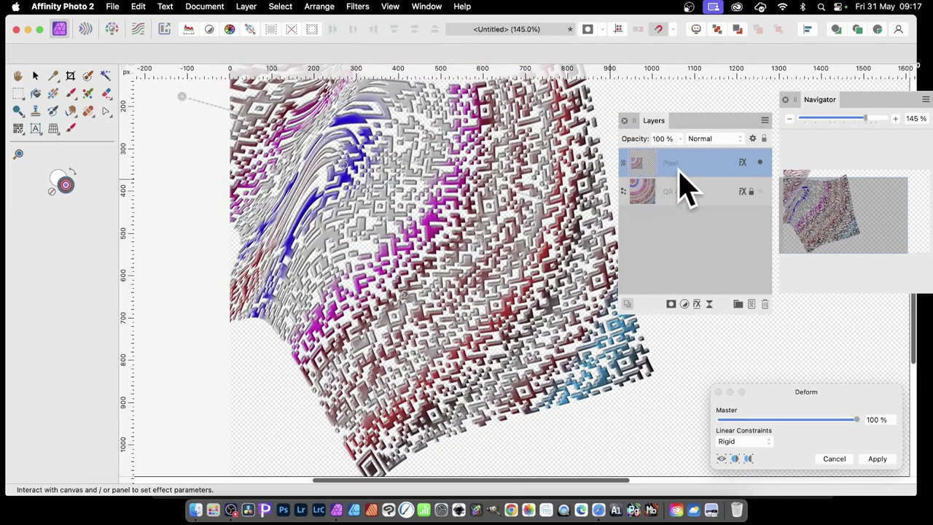
{"action": "mouse_move", "coordinate": [368, 233]}
{"action": "left_mouse_down"}
{"action": "mouse_move", "coordinate": [559, 350]}
{"action": "mouse_move", "coordinate": [678, 240]}
{"action": "left_mouse_up"}
{"action": "mouse_move", "coordinate": [510, 219]}
{"action": "left_mouse_down"}
{"action": "mouse_move", "coordinate": [516, 246]}
{"action": "mouse_move", "coordinate": [512, 213]}
{"action": "mouse_move", "coordinate": [408, 292]}
{"action": "mouse_move", "coordinate": [282, 433]}
{"action": "mouse_move", "coordinate": [251, 489]}
{"action": "mouse_move", "coordinate": [406, 216]}
{"action": "mouse_move", "coordinate": [656, 407]}
{"action": "mouse_move", "coordinate": [804, 446]}
{"action": "mouse_move", "coordinate": [481, 270]}
{"action": "mouse_move", "coordinate": [605, 192]}
{"action": "mouse_move", "coordinate": [714, 58]}
{"action": "left_mouse_up"}
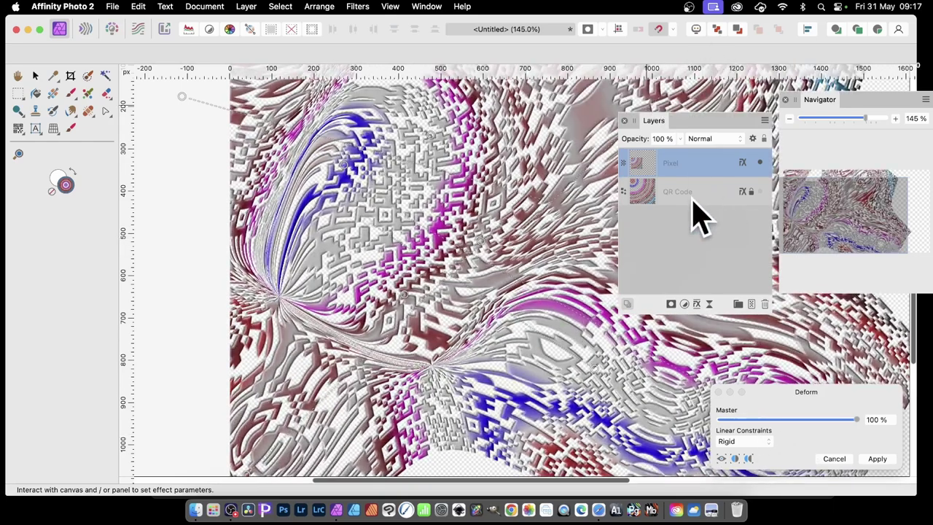
{"action": "left_click_drag", "start_coordinate": [877, 416], "coordinate": [514, 204]}
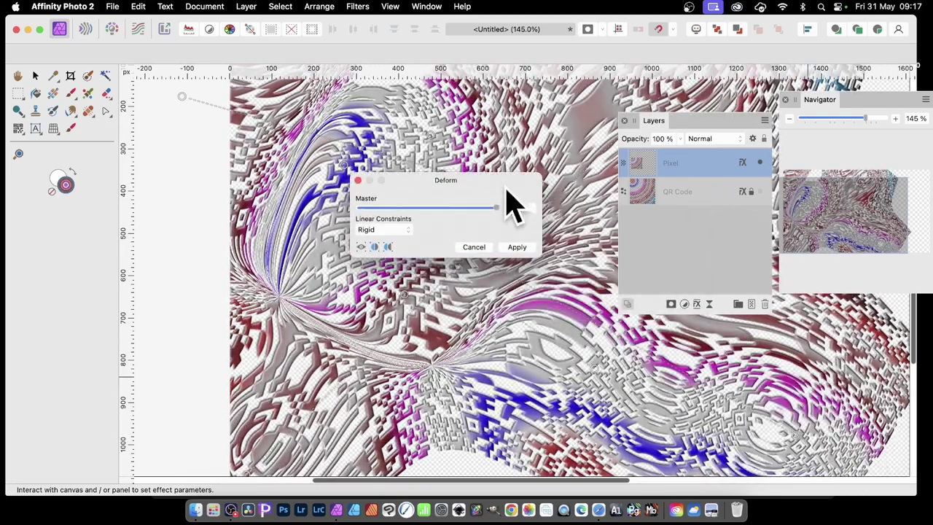
{"action": "left_click", "coordinate": [520, 249]}
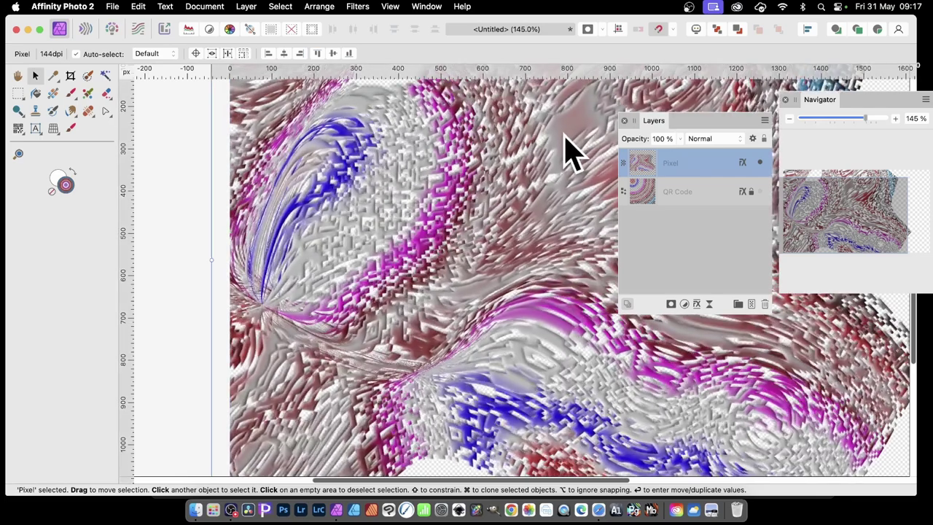
Duplicate the deformed layer twice with the copies slightly offset, and undo the duplicates.
{"action": "key", "text": "super+j"}
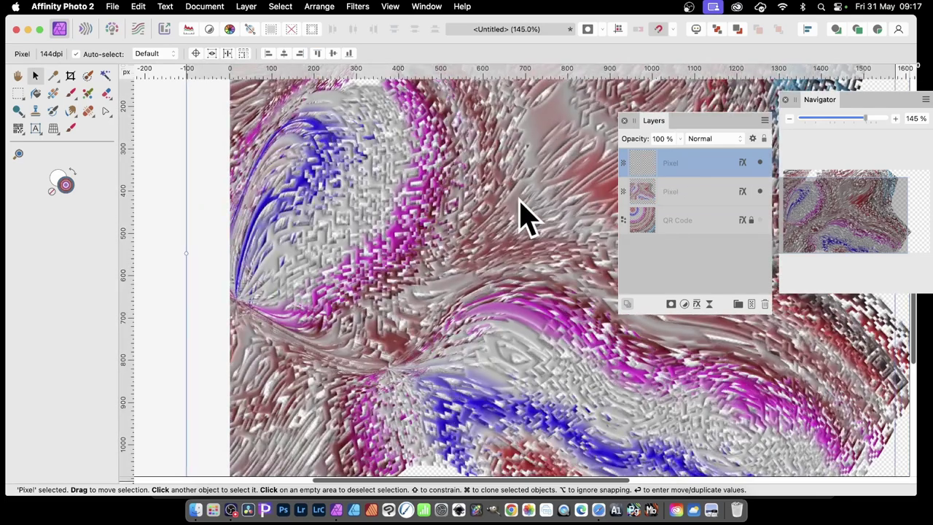
{"action": "key", "text": "super+j"}
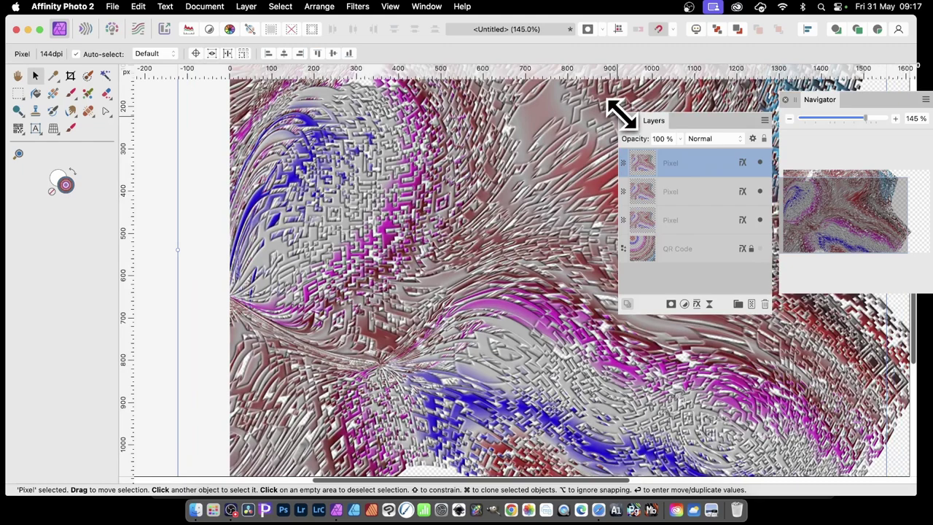
{"action": "key", "text": "super+z"}
{"action": "key", "text": "super+z"}
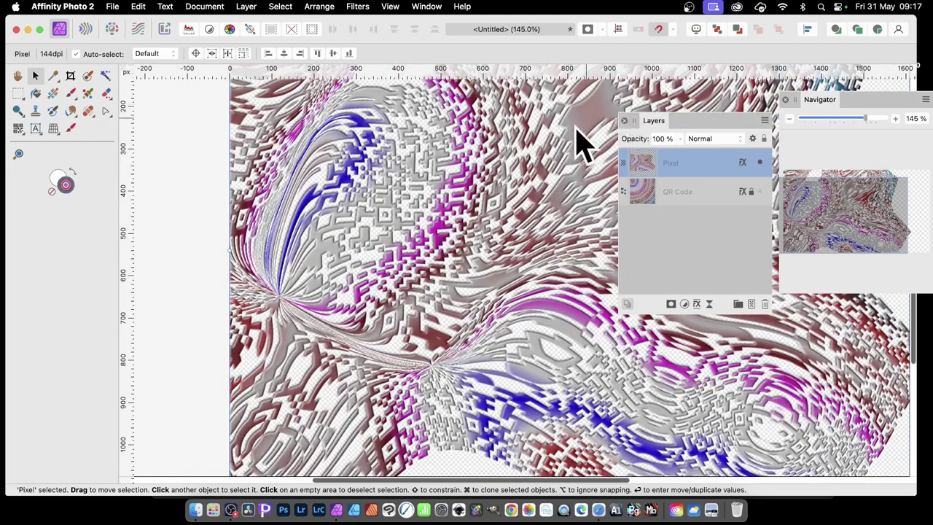
Nudge the deformed layer and use Move / Duplicate to make 14 copies with 93 % scale and 4° rotation.
{"action": "mouse_move", "coordinate": [441, 241]}
{"action": "left_mouse_down"}
{"action": "mouse_move", "coordinate": [441, 215]}
{"action": "mouse_move", "coordinate": [445, 265]}
{"action": "mouse_move", "coordinate": [454, 244]}
{"action": "mouse_move", "coordinate": [436, 235]}
{"action": "left_mouse_up"}
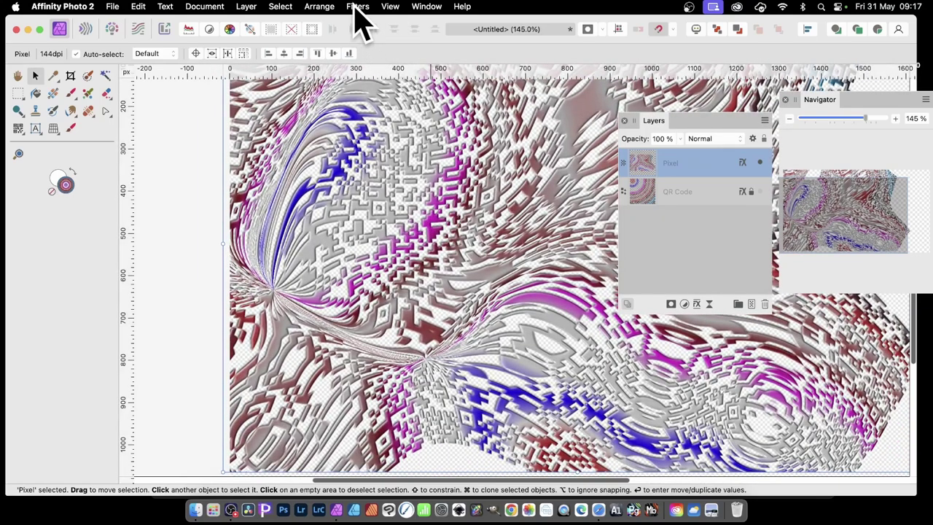
{"action": "key", "text": "Return"}
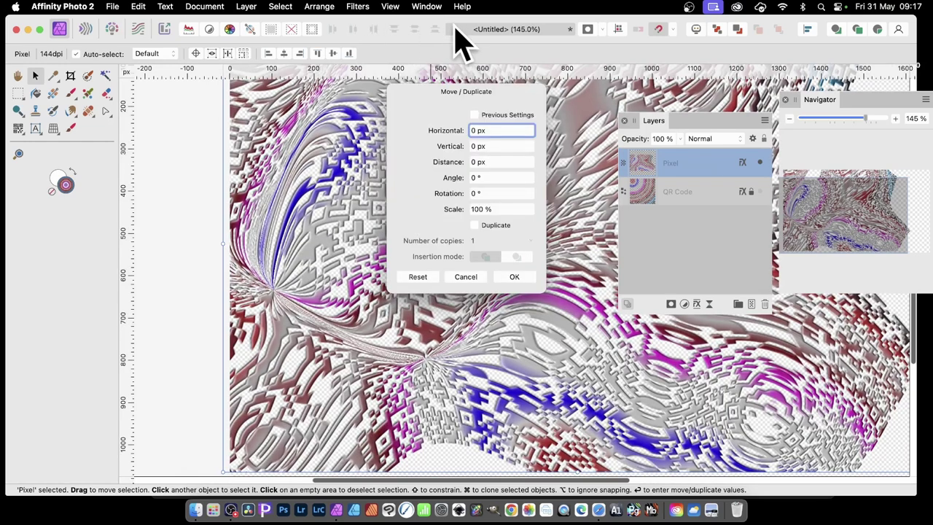
{"action": "left_click", "coordinate": [475, 226]}
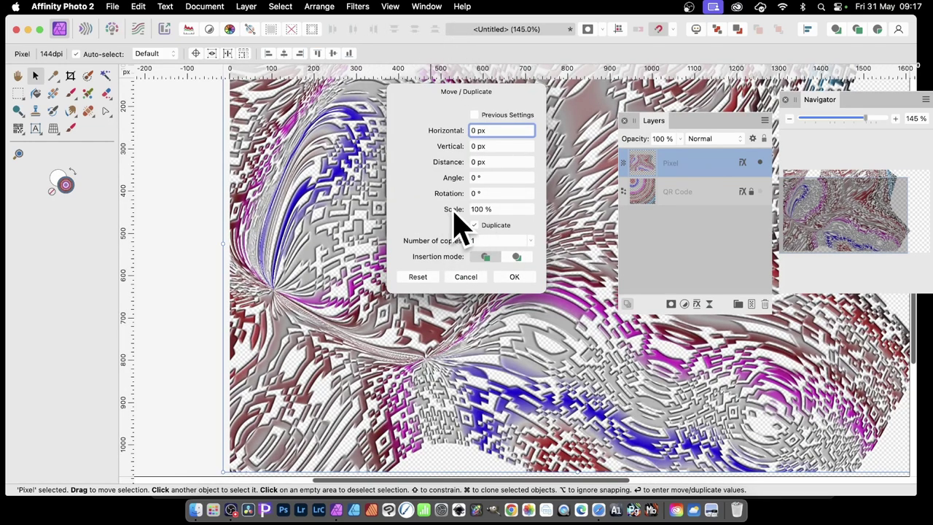
{"action": "left_click_drag", "start_coordinate": [454, 210], "coordinate": [462, 255]}
{"action": "left_click_drag", "start_coordinate": [476, 110], "coordinate": [616, 109]}
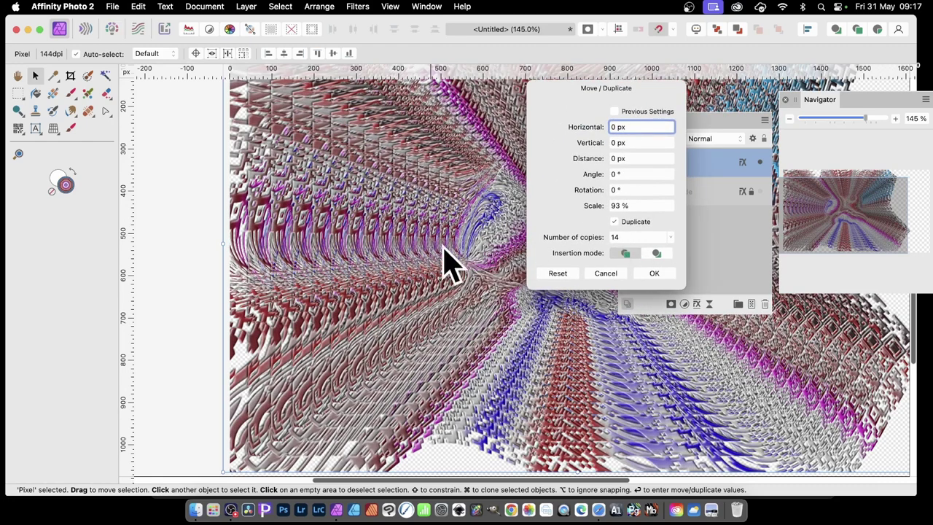
{"action": "left_click_drag", "start_coordinate": [567, 92], "coordinate": [658, 111]}
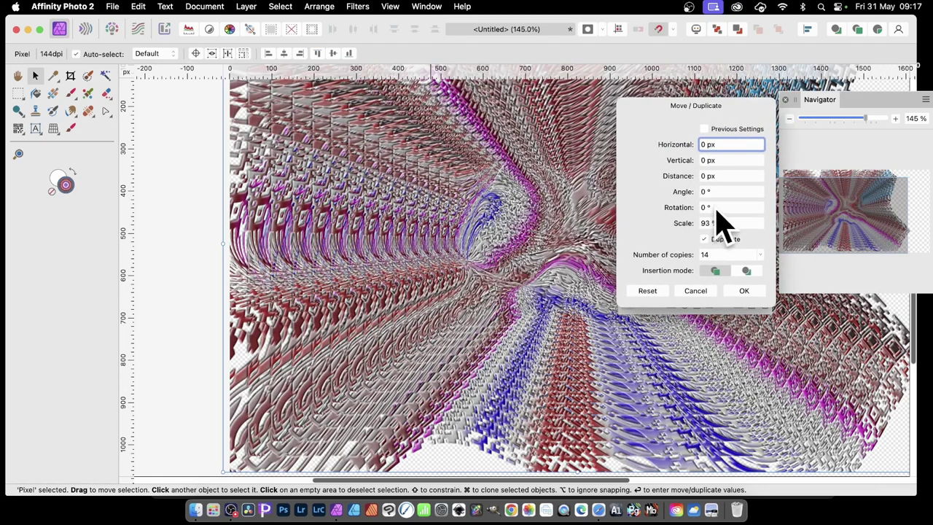
{"action": "left_click_drag", "start_coordinate": [678, 210], "coordinate": [686, 212]}
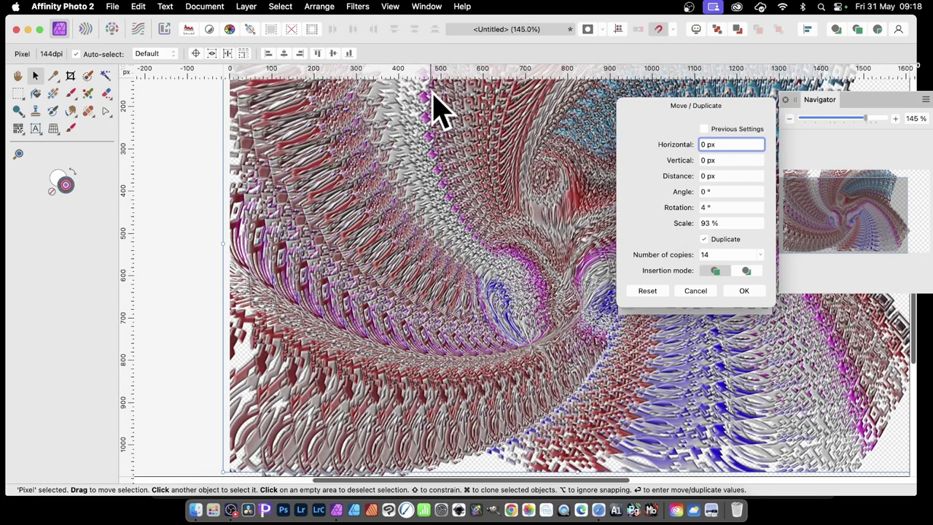
{"action": "left_click", "coordinate": [741, 287]}
Undo the multiple duplication, the Deform filter and the preceding move to bring back the undistorted QR code copy.
{"action": "key", "text": "super+z"}
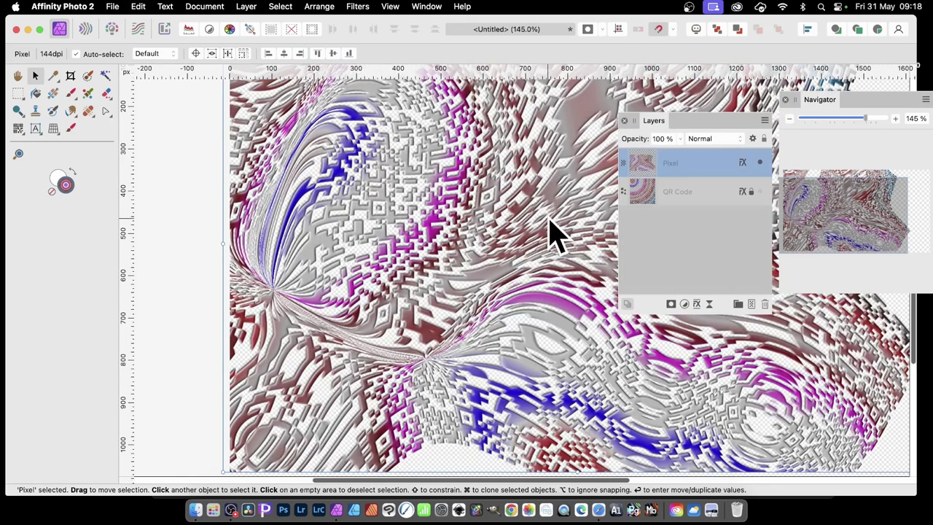
{"action": "key", "text": "super+z"}
{"action": "key", "text": "super+z"}
{"action": "key", "text": "super+z"}
{"action": "key", "text": "super+z"}
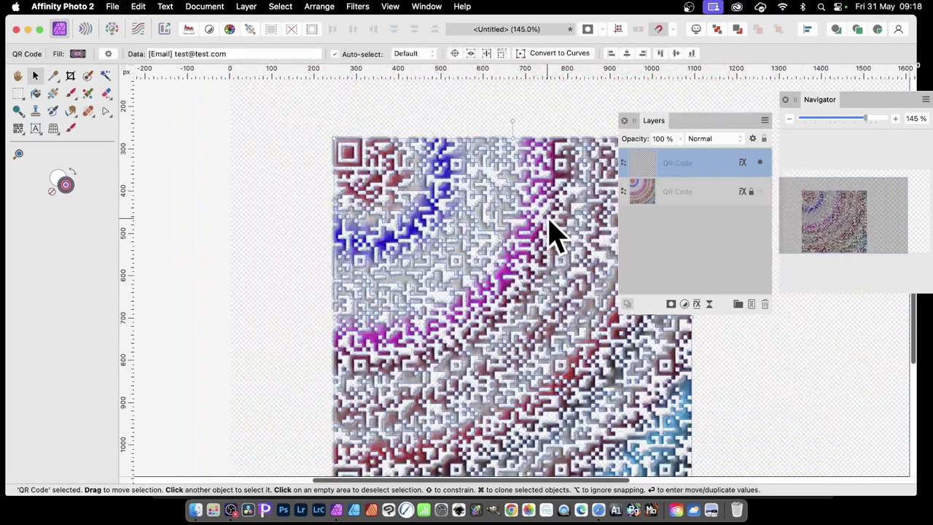
{"action": "key", "text": "super+z"}
Move the unlocked QR code copy towards the canvas's left edge and try to create a pattern layer from it.
{"action": "left_click_drag", "start_coordinate": [513, 292], "coordinate": [426, 236]}
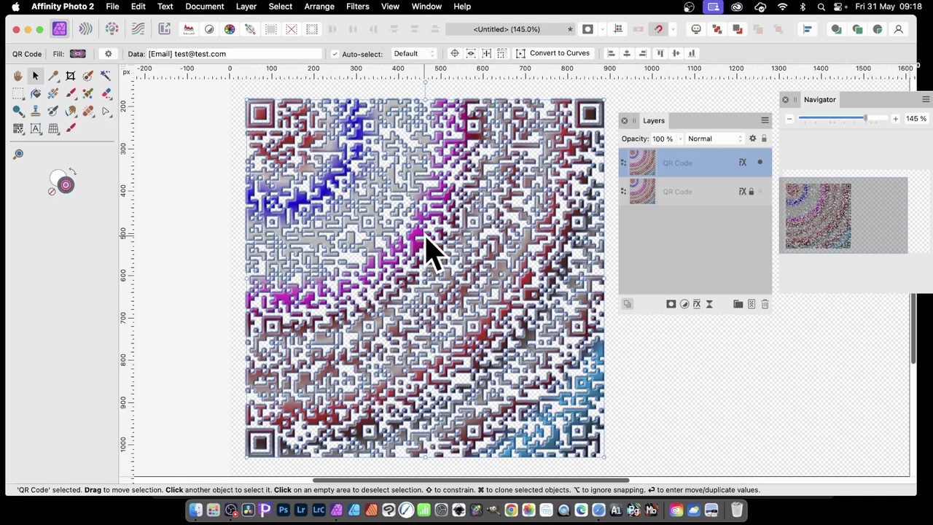
{"action": "left_click_drag", "start_coordinate": [426, 248], "coordinate": [427, 248]}
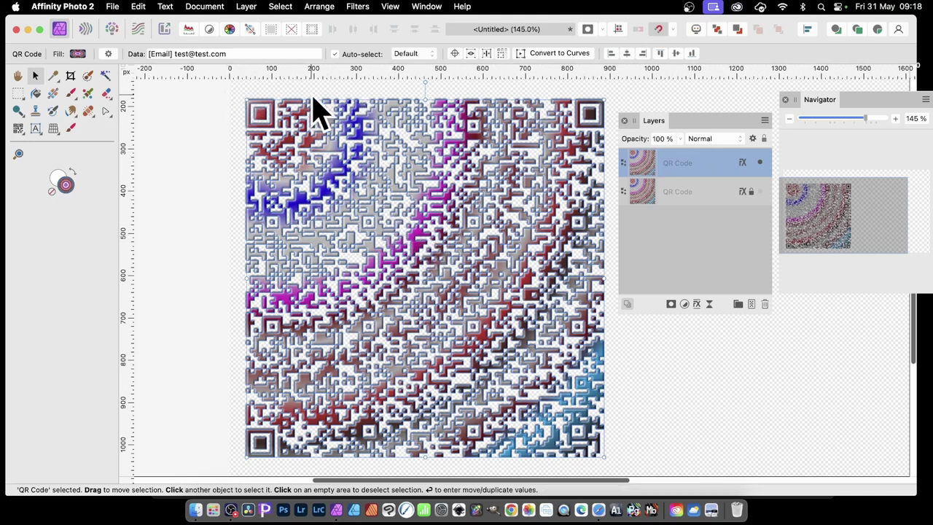
{"action": "left_click", "coordinate": [247, 6]}
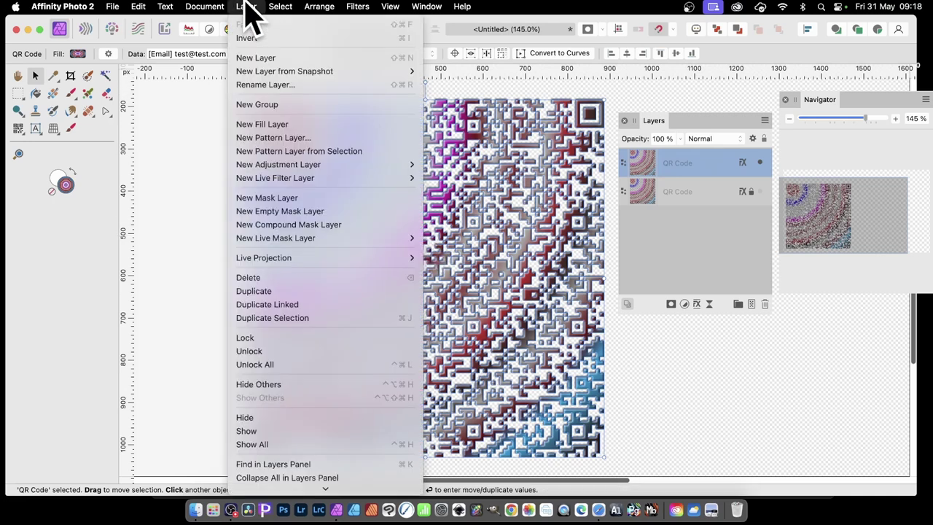
{"action": "left_click", "coordinate": [287, 154]}
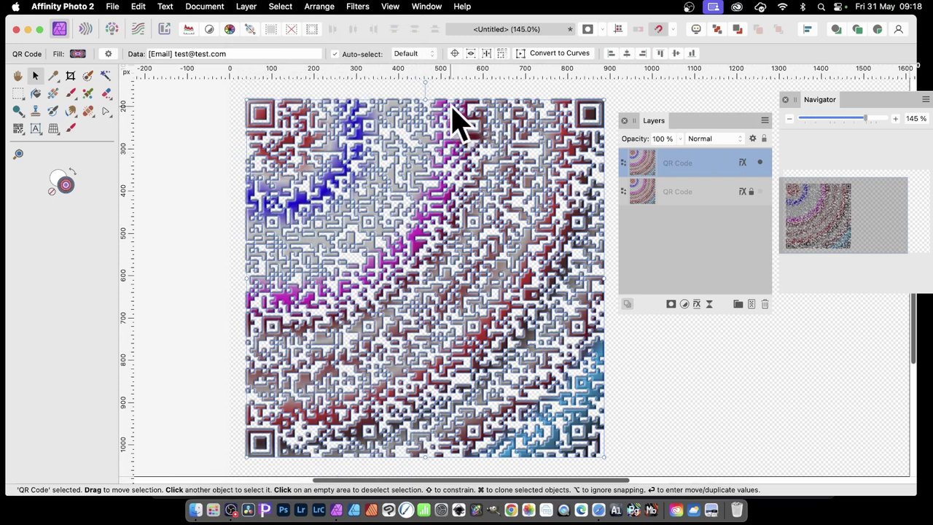
Rasterise the unlocked QR code copy without preserving its layer effects.
{"action": "left_click", "coordinate": [246, 7]}
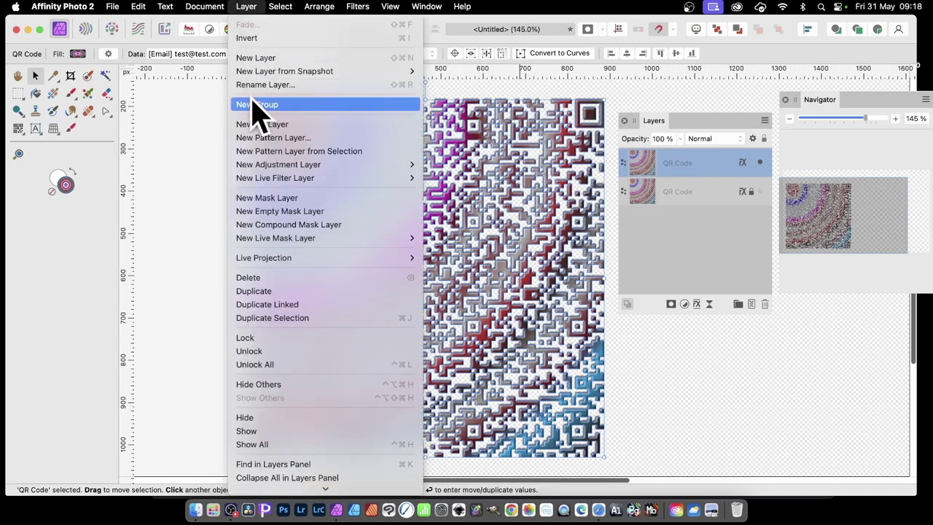
{"action": "scroll", "coordinate": [259, 292], "scroll_direction": "down", "scroll_amount": 5}
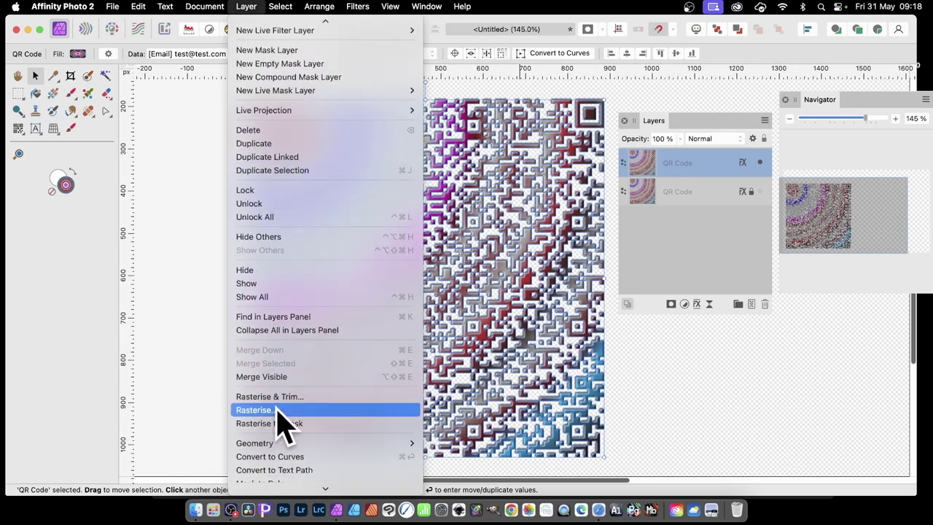
{"action": "left_click", "coordinate": [279, 410]}
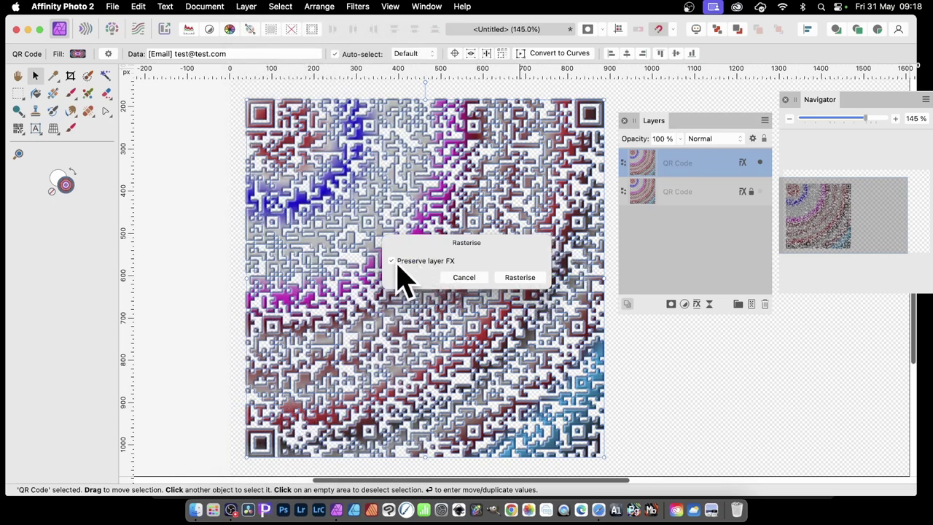
{"action": "left_click", "coordinate": [526, 286]}
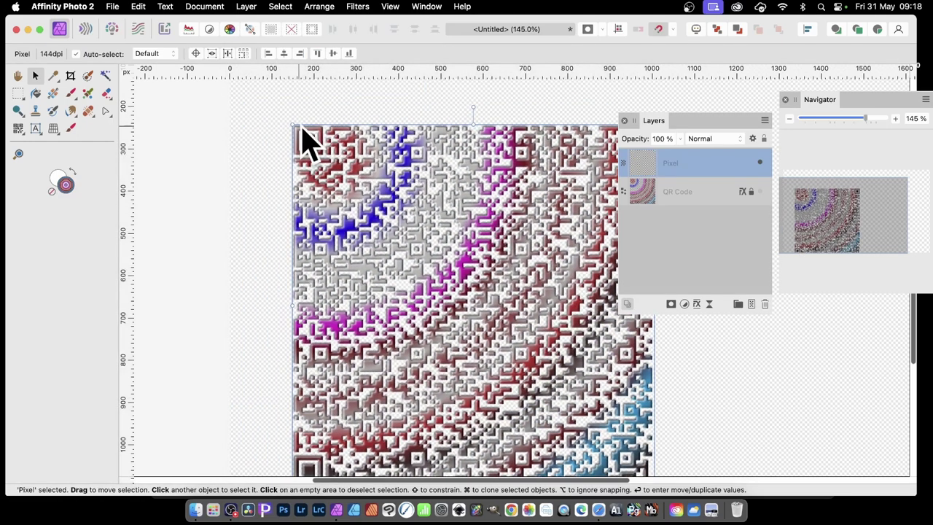
Shrink the rasterised QR code to about 665 px wide and move it up and to the left.
{"action": "left_click_drag", "start_coordinate": [292, 127], "coordinate": [374, 207]}
{"action": "left_click_drag", "start_coordinate": [441, 318], "coordinate": [360, 240]}
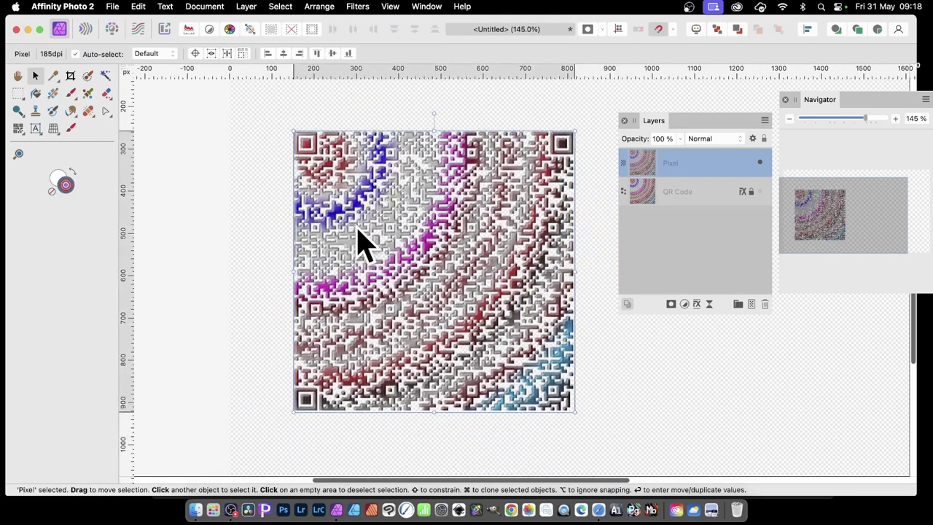
Create a pattern layer from the rasterised QR code and select the Pixel layer beneath the pattern.
{"action": "left_click", "coordinate": [247, 6]}
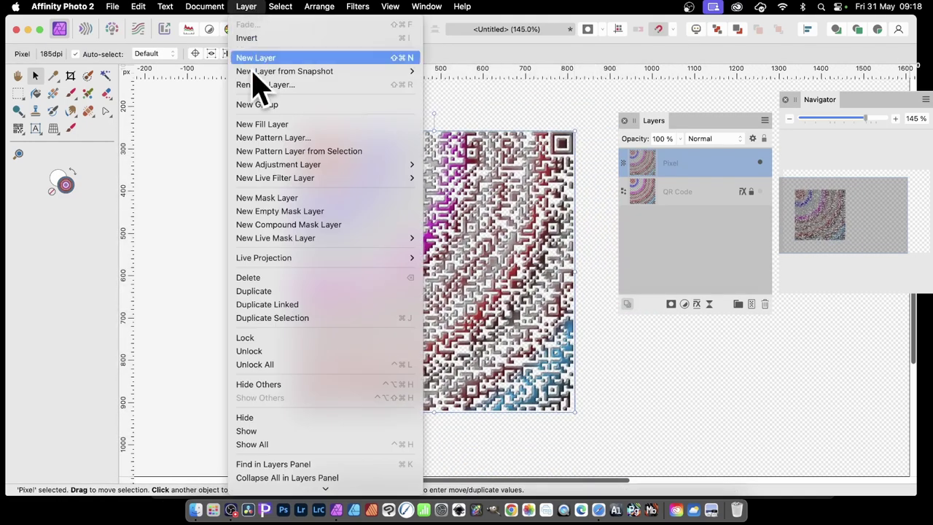
{"action": "left_click", "coordinate": [267, 151]}
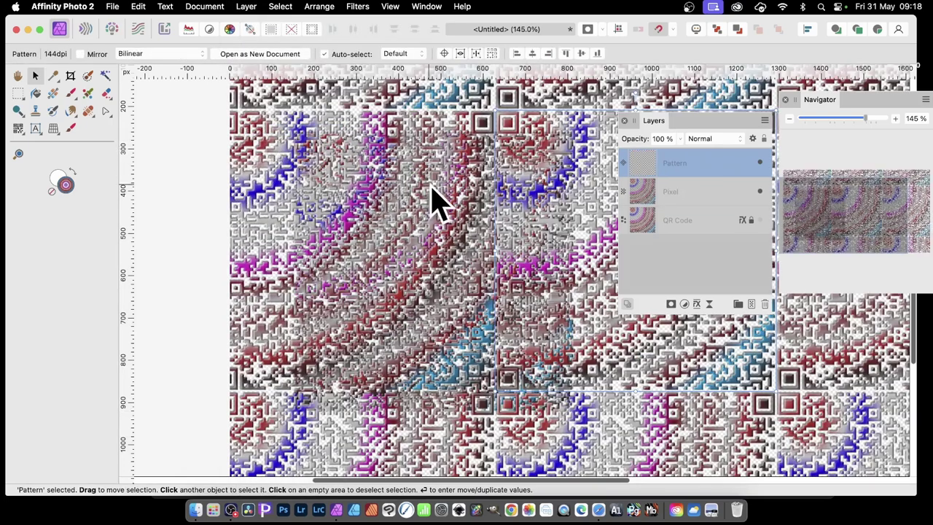
{"action": "left_click", "coordinate": [656, 191]}
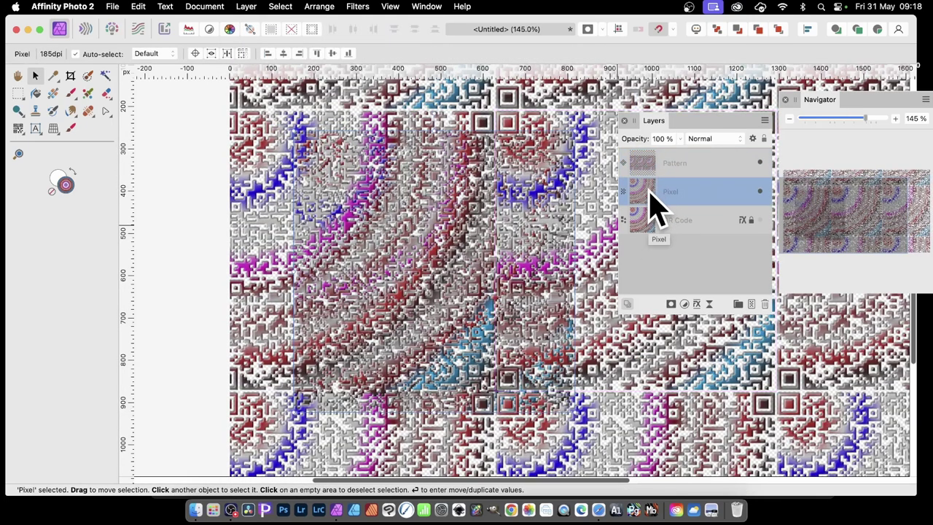
Delete the Pixel layer beneath the pattern and reposition the pattern layer's tiles on the canvas.
{"action": "key", "text": "Delete"}
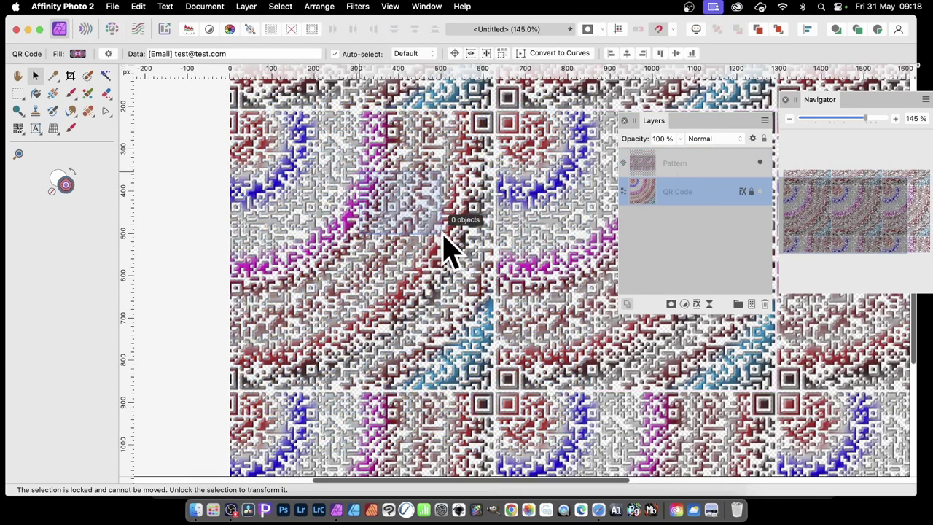
{"action": "key", "text": "super+d"}
{"action": "left_click", "coordinate": [652, 168]}
{"action": "left_click_drag", "start_coordinate": [559, 194], "coordinate": [314, 132]}
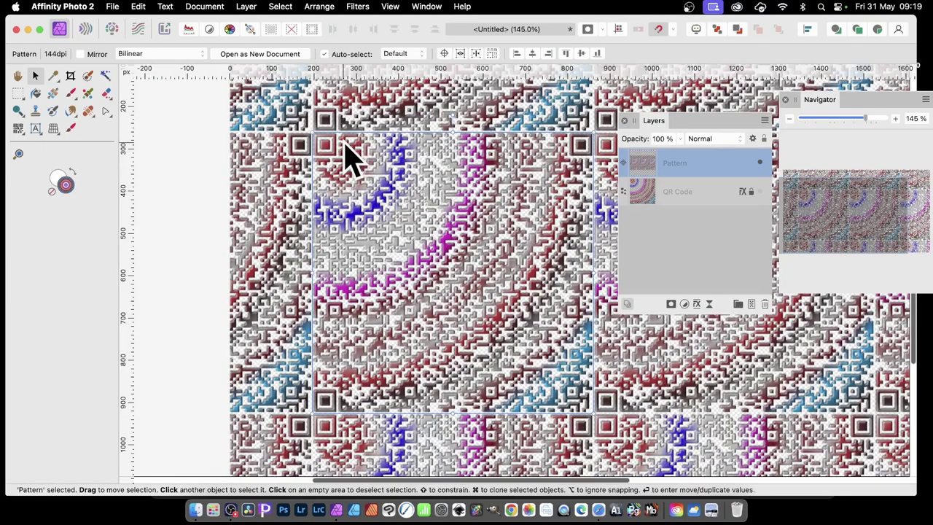
Resize the pattern layer's tiles and rotate them by about 45 degrees.
{"action": "left_click_drag", "start_coordinate": [313, 135], "coordinate": [451, 251]}
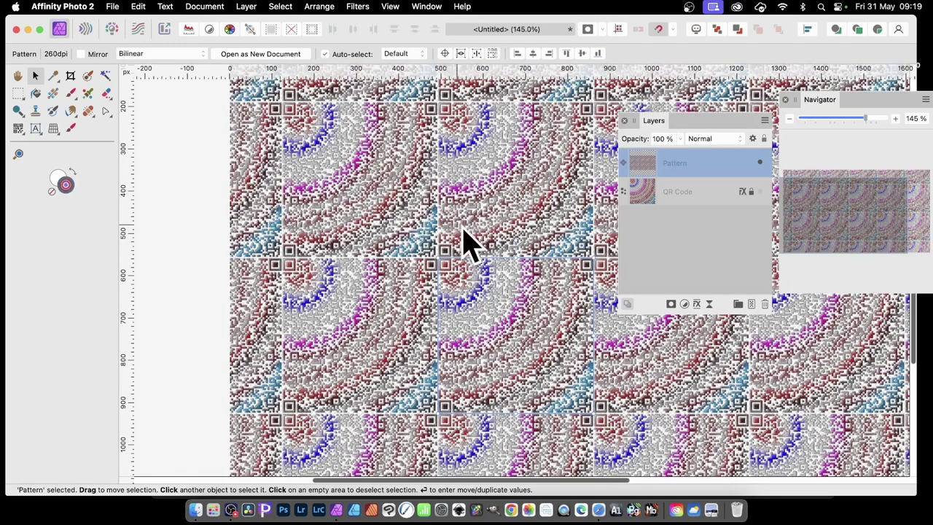
{"action": "left_click_drag", "start_coordinate": [437, 250], "coordinate": [500, 281]}
{"action": "left_click_drag", "start_coordinate": [495, 219], "coordinate": [572, 233]}
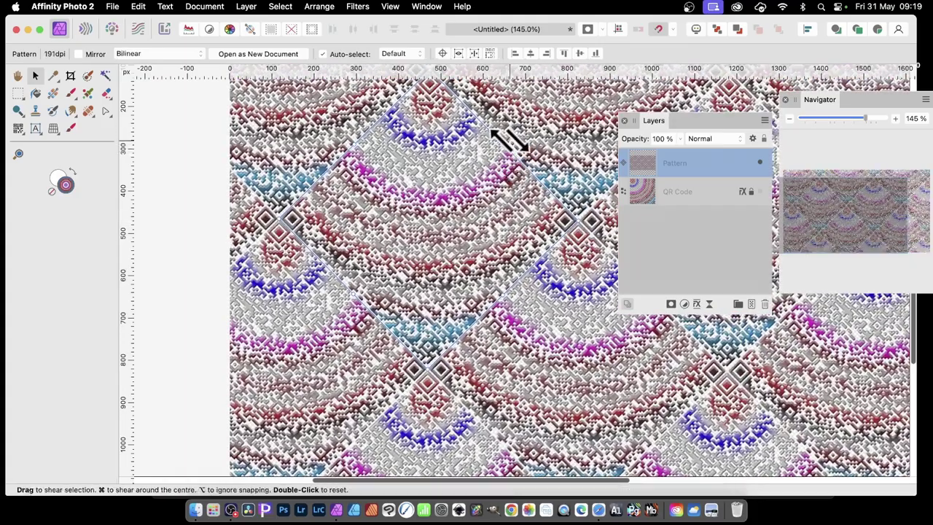
Shear the rotated pattern tiles diagonally and add two offset duplicates of the pattern layer.
{"action": "left_click_drag", "start_coordinate": [504, 142], "coordinate": [579, 291]}
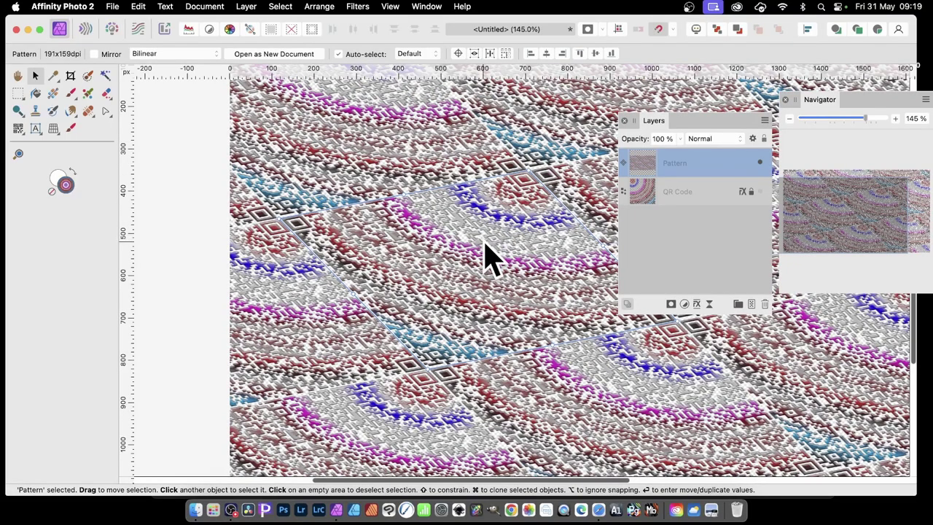
{"action": "mouse_move", "coordinate": [469, 271]}
{"action": "left_mouse_down"}
{"action": "mouse_move", "coordinate": [433, 264]}
{"action": "mouse_move", "coordinate": [446, 255]}
{"action": "mouse_move", "coordinate": [443, 267]}
{"action": "left_mouse_up"}
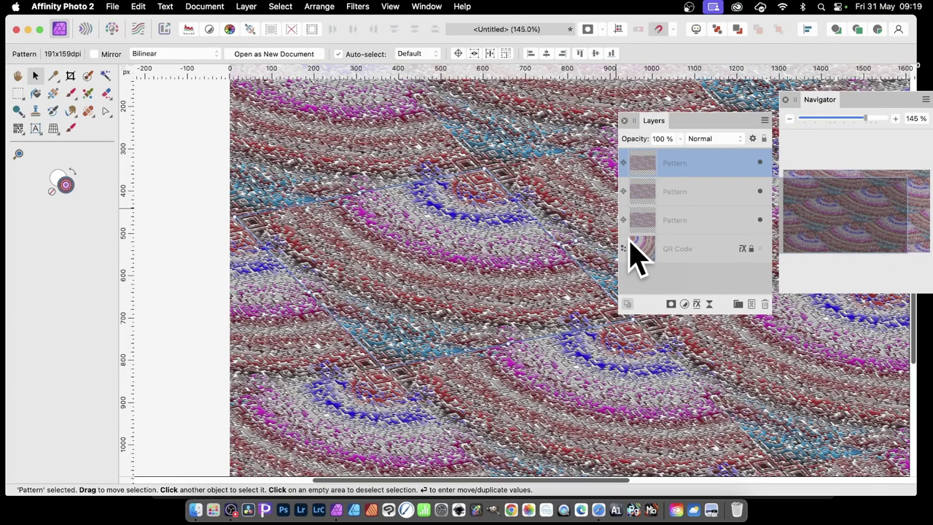
Undo the duplicates, shear, rotation, resizing and repositioning of the pattern layer.
{"action": "key", "text": "super+z"}
{"action": "key", "text": "super+z"}
{"action": "key", "text": "super+z"}
{"action": "key", "text": "super+z"}
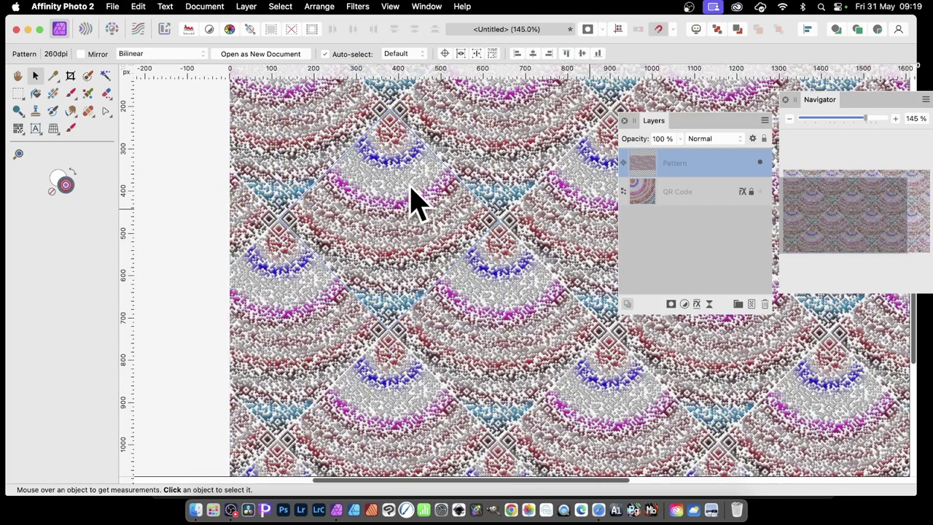
{"action": "key", "text": "super+z"}
{"action": "key", "text": "super+z"}
{"action": "key", "text": "super+z"}
{"action": "key", "text": "super+z"}
{"action": "key", "text": "super+z"}
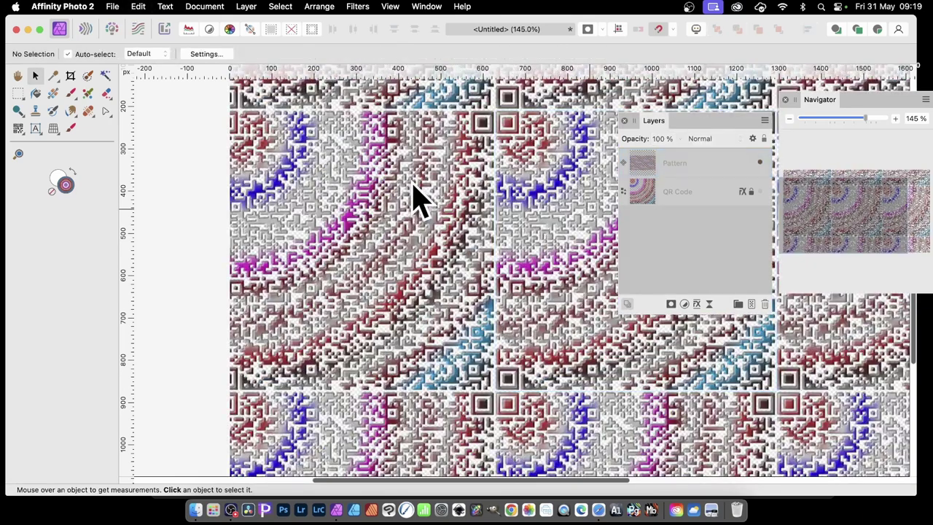
Undo the Pixel layer's deletion, the pattern layer's creation and the earlier repositioning of the rasterised QR code.
{"action": "key", "text": "super+z"}
{"action": "key", "text": "super+z"}
{"action": "key", "text": "super+z"}
{"action": "key", "text": "super+z"}
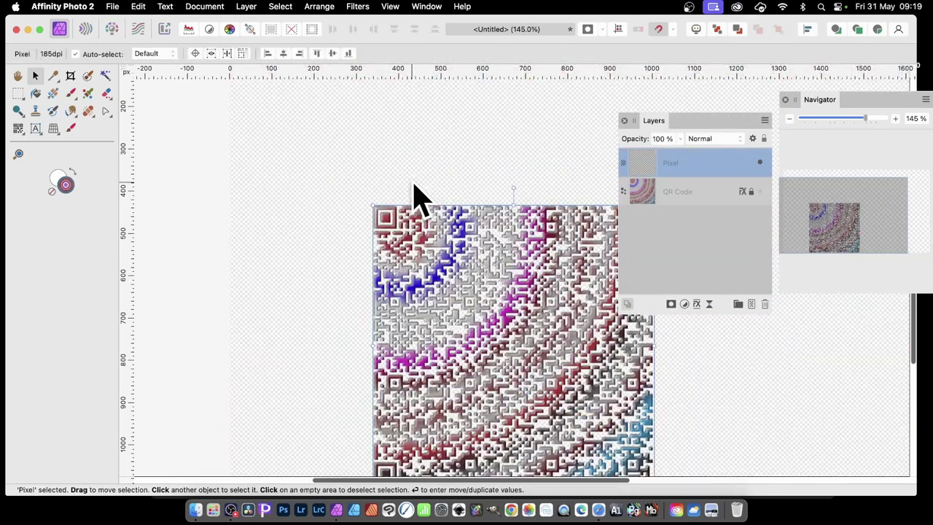
{"action": "key", "text": "super+z"}
{"action": "key", "text": "super+z"}
{"action": "key", "text": "super+z"}
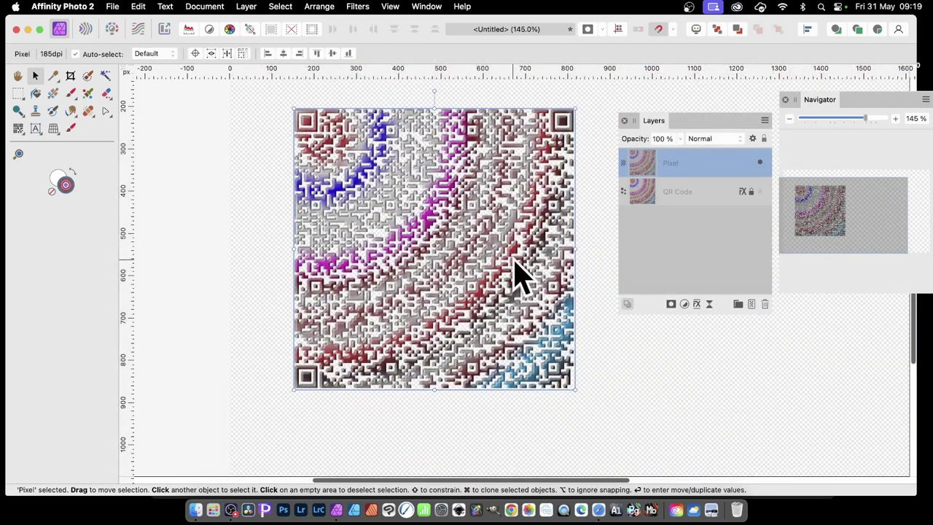
{"action": "key", "text": "super+z"}
{"action": "key", "text": "super+z"}
{"action": "key", "text": "super+z"}
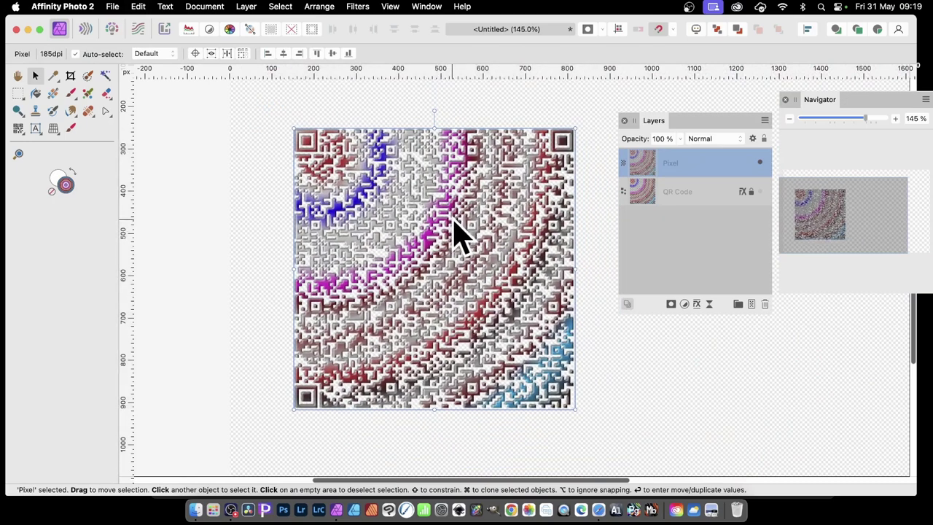
{"action": "key", "text": "super+z"}
{"action": "key", "text": "super+z"}
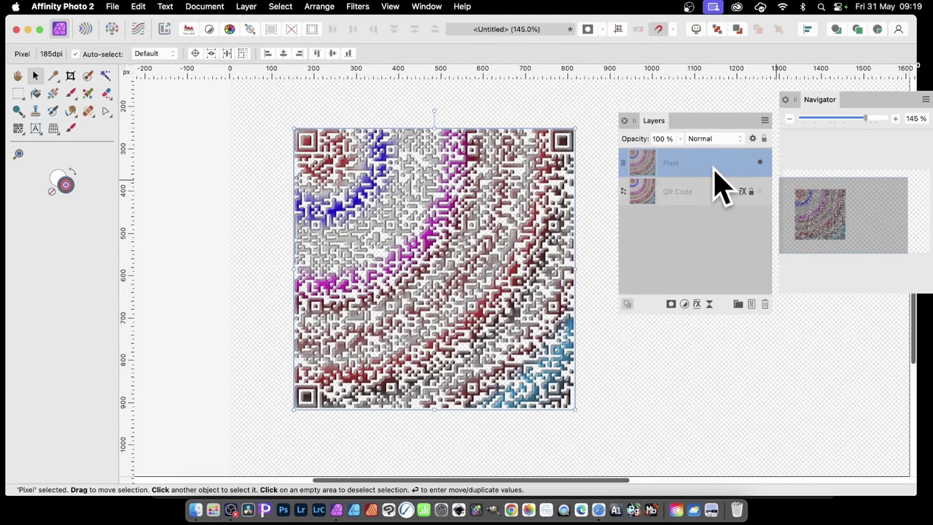
Copy a tall rectangular marquee area with a 50 px feather from the rasterised QR code and paste it as a new layer.
{"action": "left_click", "coordinate": [18, 94]}
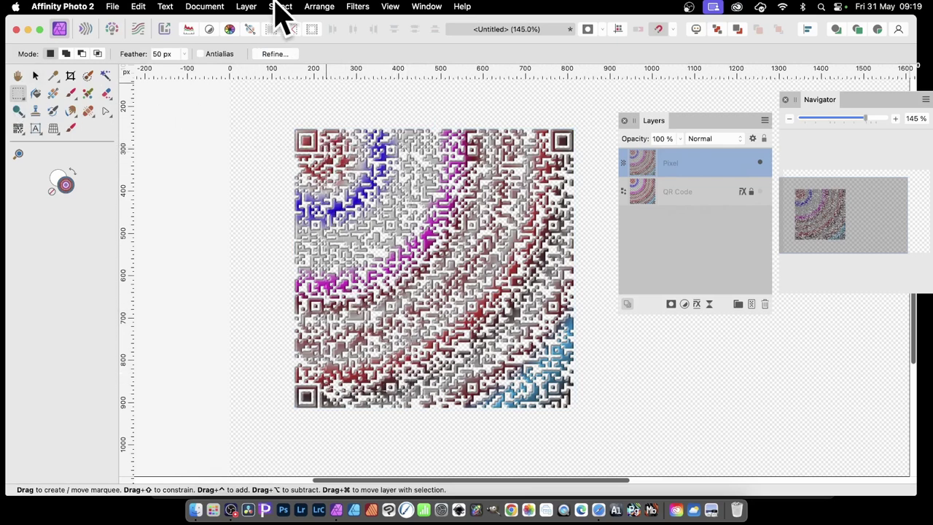
{"action": "left_click", "coordinate": [137, 6]}
{"action": "left_click", "coordinate": [149, 72]}
{"action": "left_click", "coordinate": [154, 7]}
{"action": "left_click", "coordinate": [142, 98]}
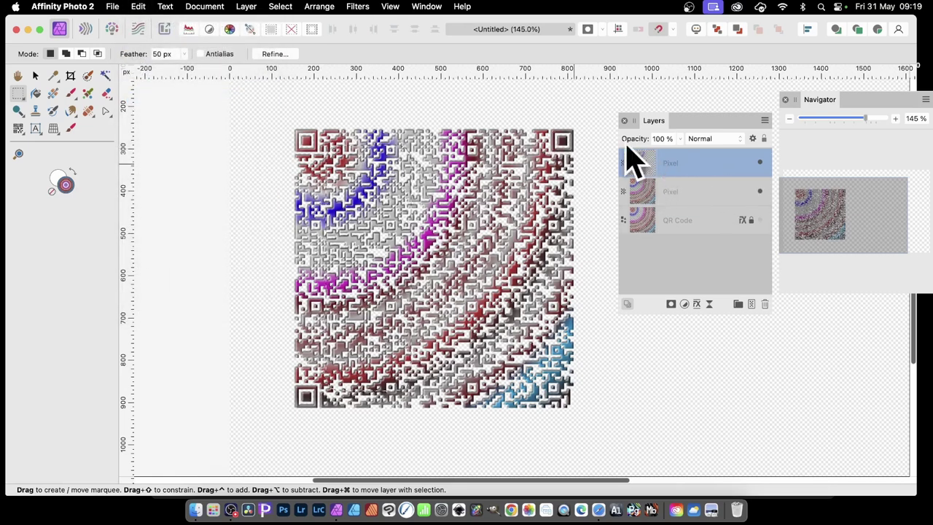
{"action": "left_click", "coordinate": [35, 76]}
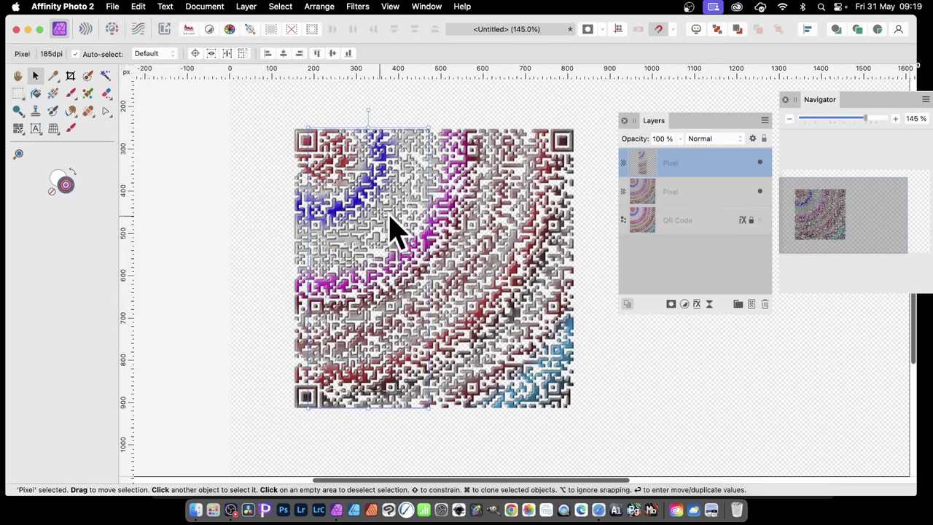
Clear the selection and move the pasted feathered strip up and left, and back across the QR code.
{"action": "left_click", "coordinate": [284, 7]}
{"action": "left_click", "coordinate": [365, 267]}
{"action": "left_click_drag", "start_coordinate": [364, 267], "coordinate": [327, 204]}
{"action": "key", "text": "super+d"}
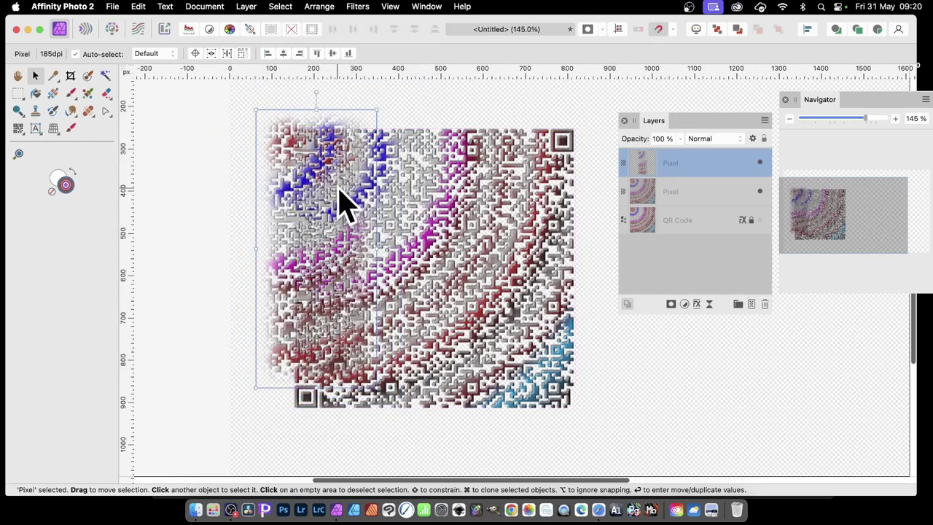
{"action": "left_click_drag", "start_coordinate": [304, 204], "coordinate": [511, 232]}
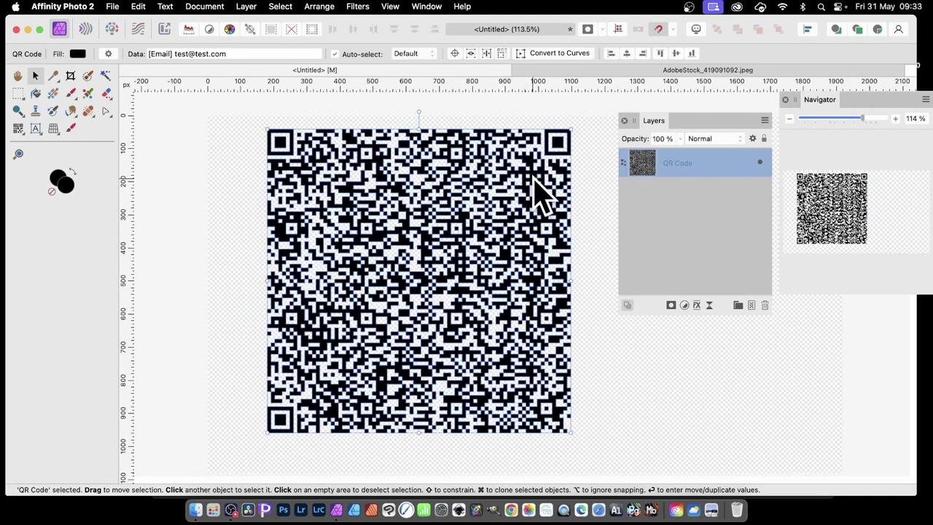
Copy the Background layer of AdobeStock_419091092.jpeg and return to the untitled QR code document.
{"action": "left_click", "coordinate": [635, 74]}
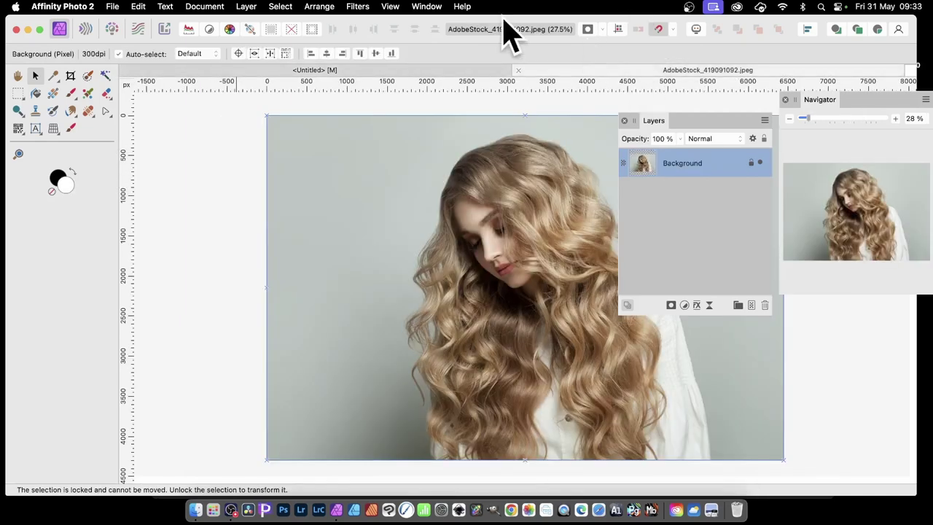
{"action": "left_click", "coordinate": [138, 6]}
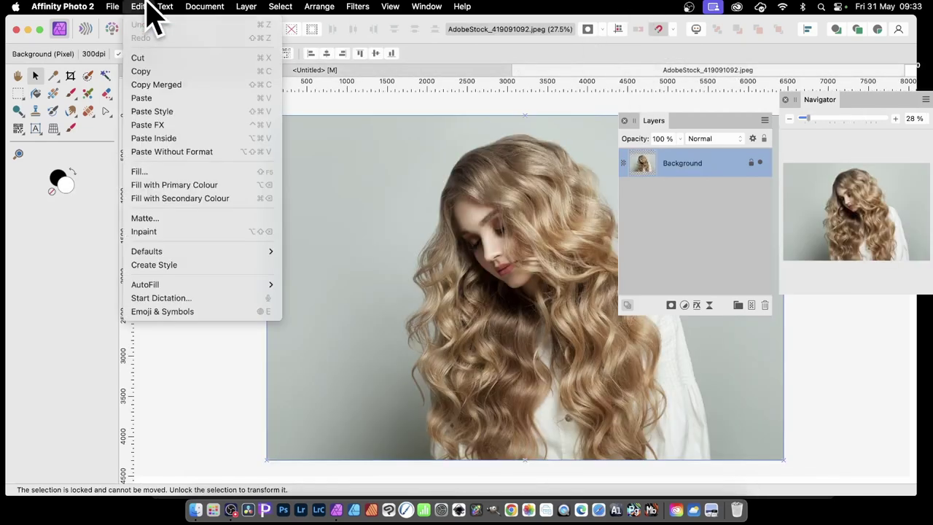
{"action": "left_click", "coordinate": [152, 70]}
{"action": "left_click", "coordinate": [140, 6]}
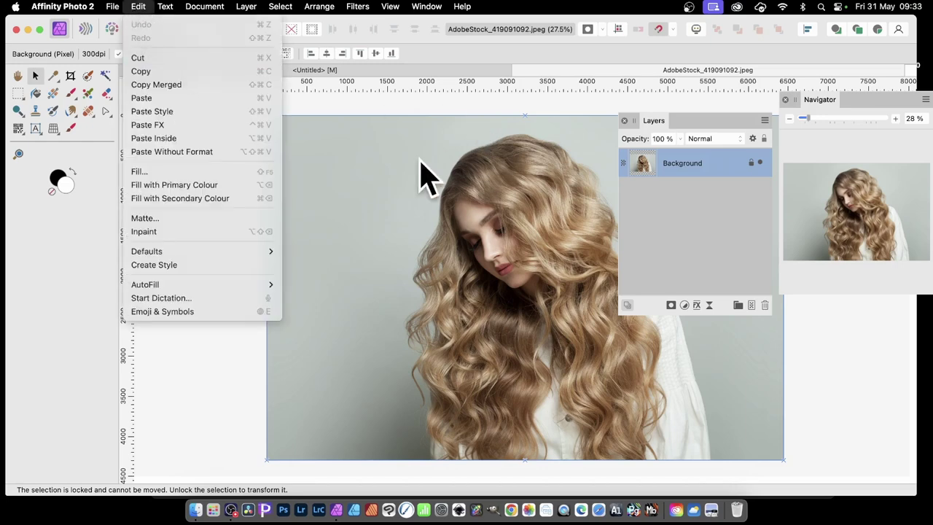
{"action": "left_click", "coordinate": [182, 138]}
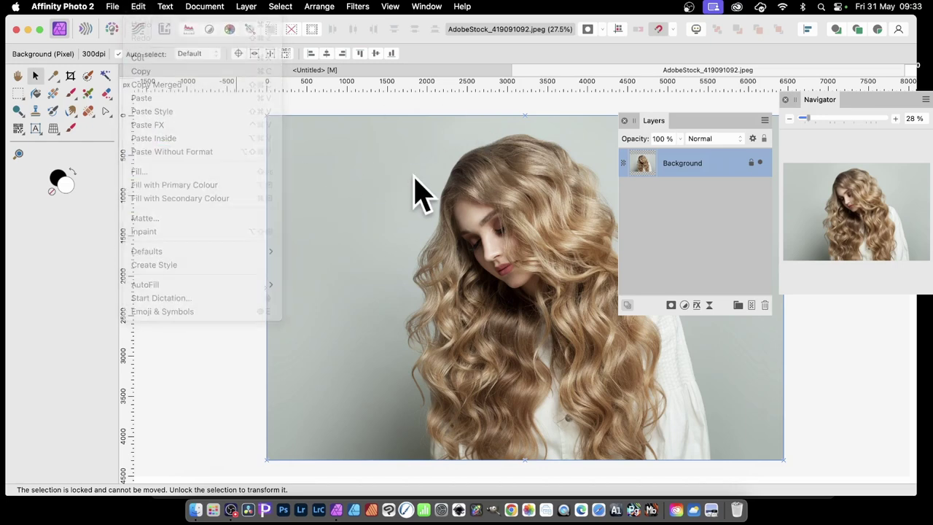
{"action": "left_click", "coordinate": [334, 71]}
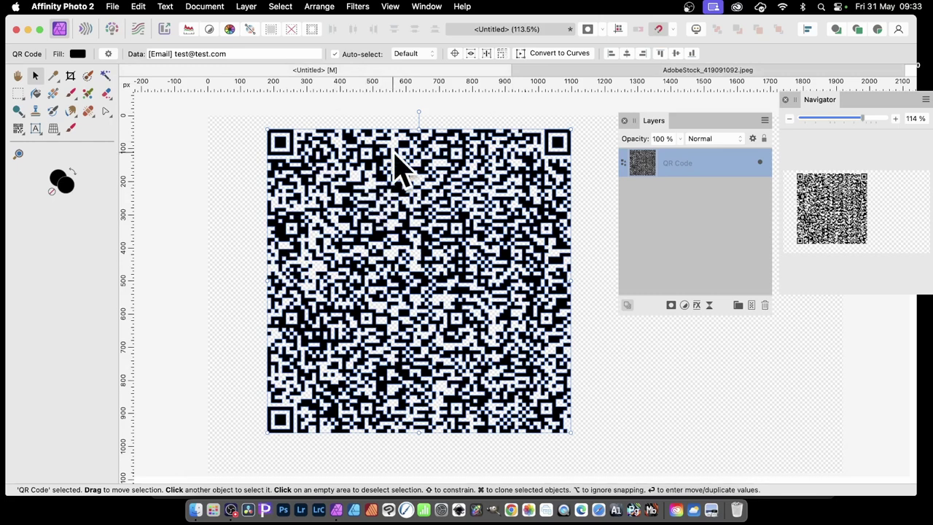
Paste the copied photo inside the QR code layer and shift it down and to the left within the code.
{"action": "left_click", "coordinate": [139, 6]}
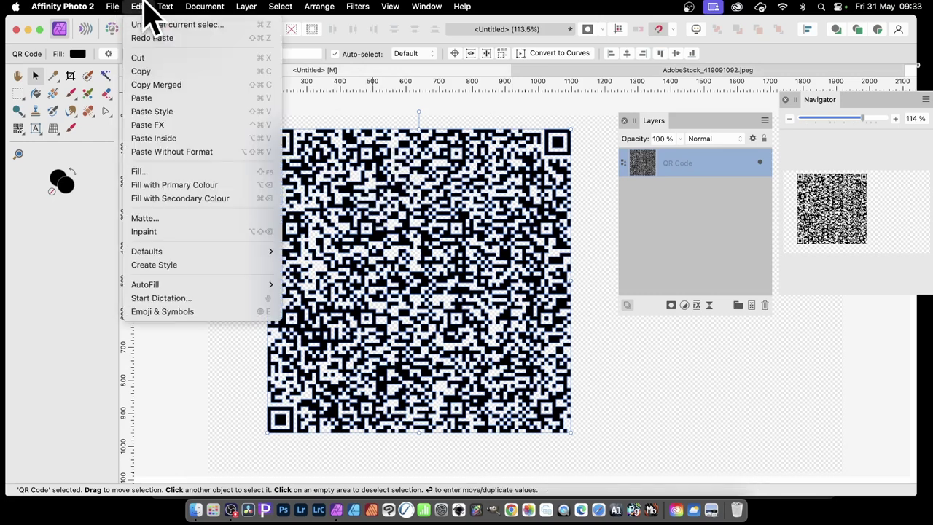
{"action": "left_click", "coordinate": [157, 138]}
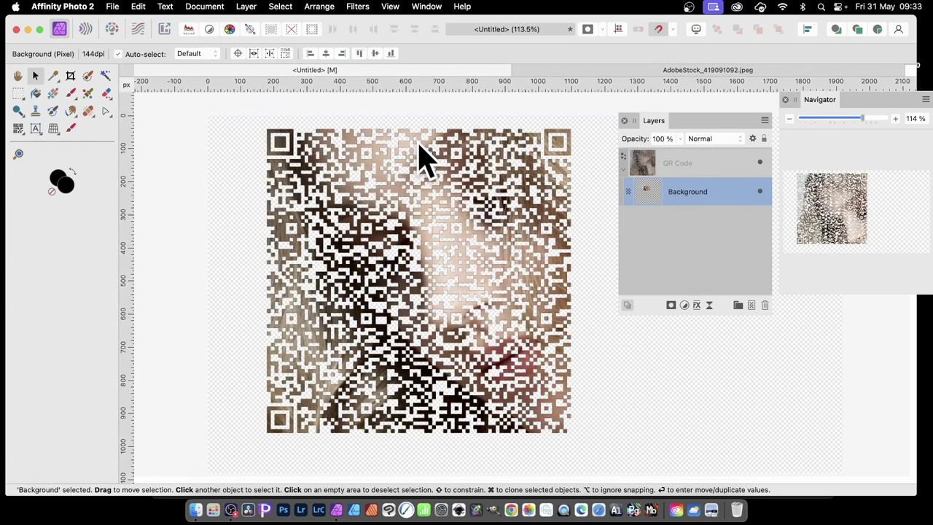
{"action": "left_click_drag", "start_coordinate": [423, 157], "coordinate": [392, 183]}
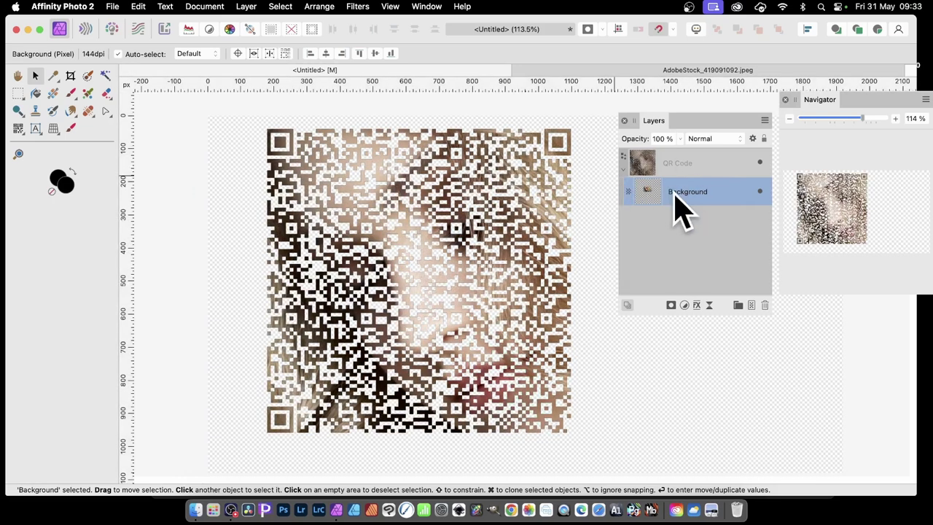
Add an outer shadow to the QR code layer with 0.5 px radius, 0.9 px offset and 29% intensity.
{"action": "left_click", "coordinate": [633, 164]}
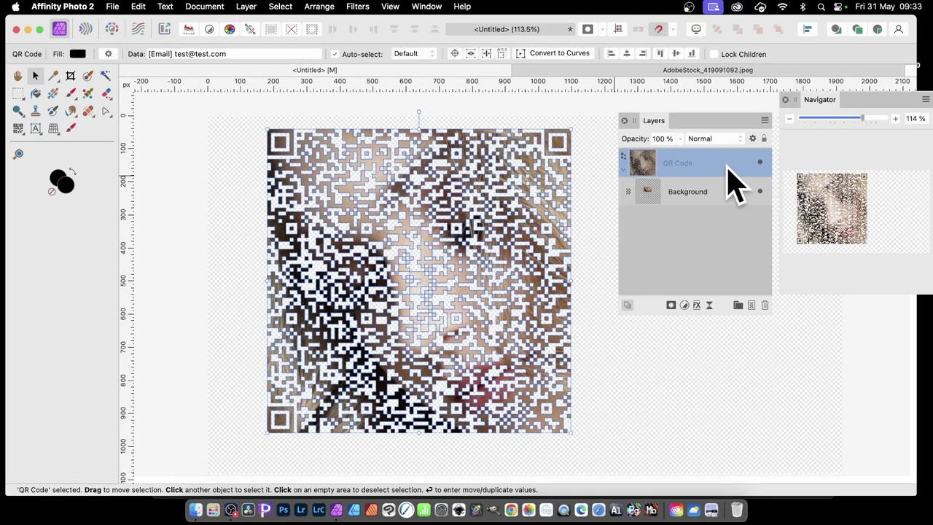
{"action": "left_click", "coordinate": [697, 306]}
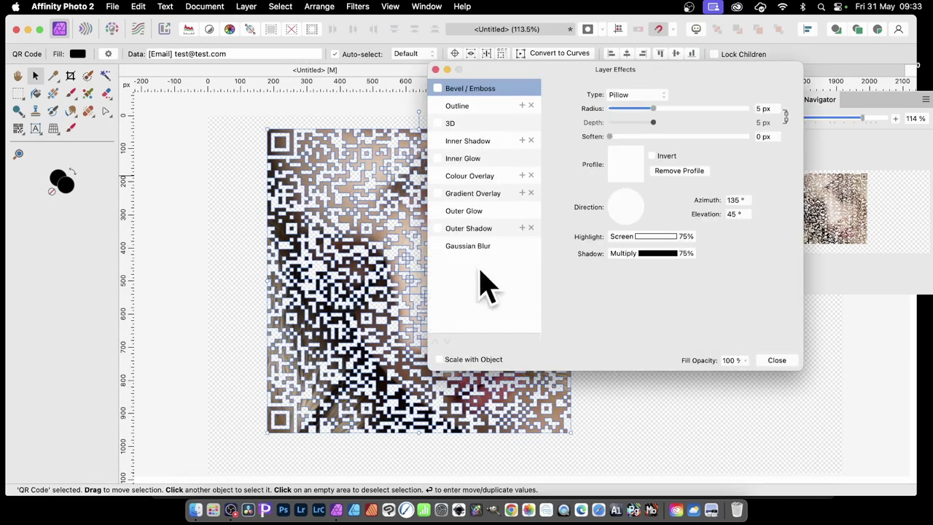
{"action": "left_click", "coordinate": [447, 231]}
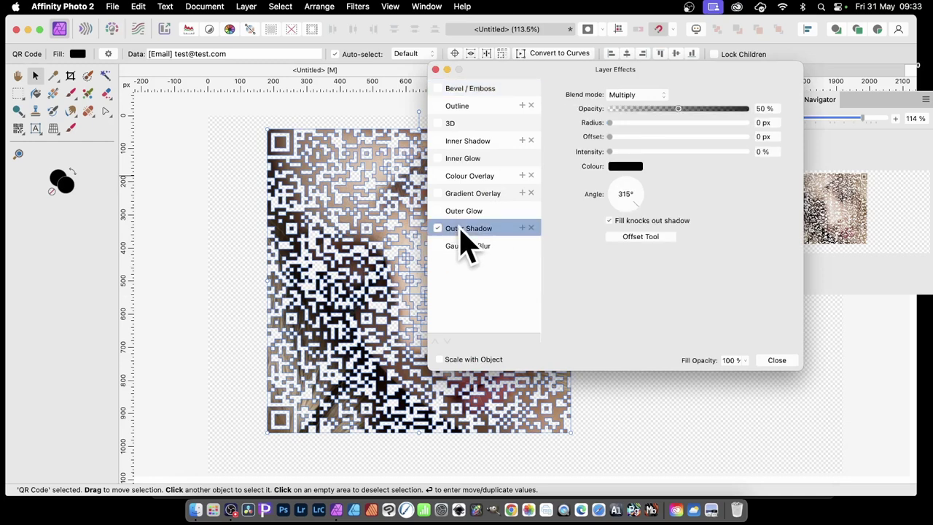
{"action": "left_click", "coordinate": [637, 137]}
{"action": "left_click", "coordinate": [648, 152]}
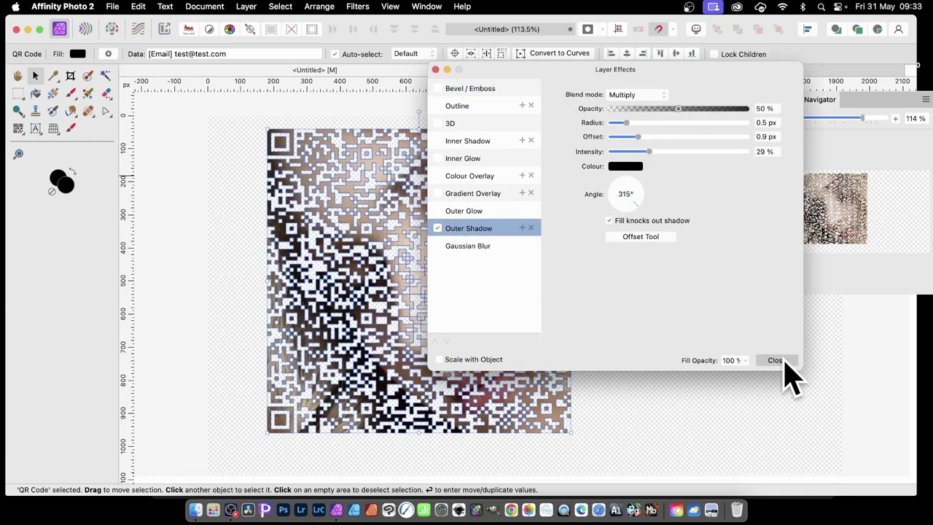
{"action": "left_click", "coordinate": [776, 360]}
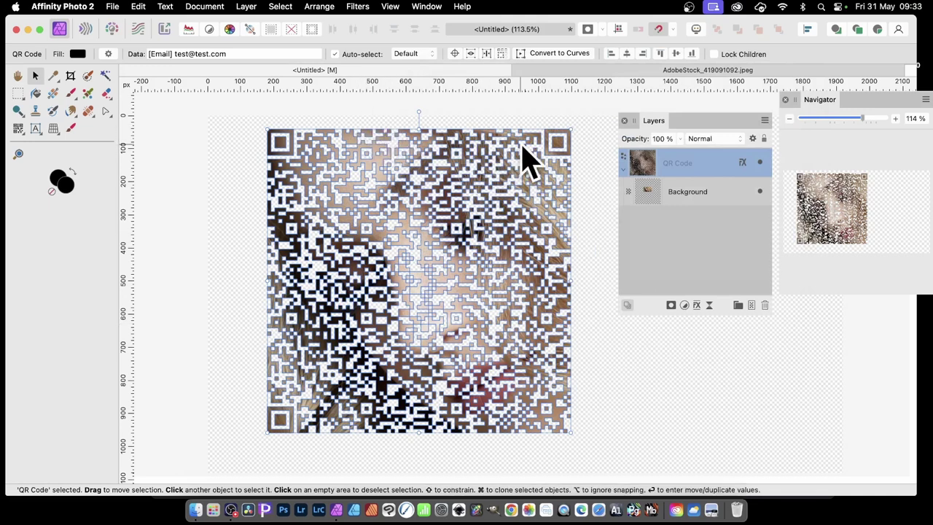
Blur the Background photo layer with a Gaussian Blur of 34.2 px radius.
{"action": "left_click", "coordinate": [656, 193]}
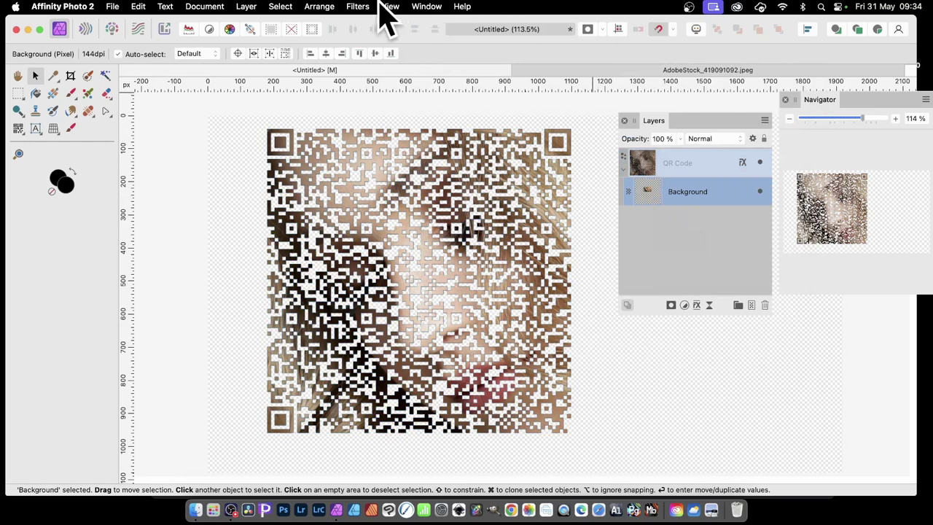
{"action": "left_click", "coordinate": [357, 7]}
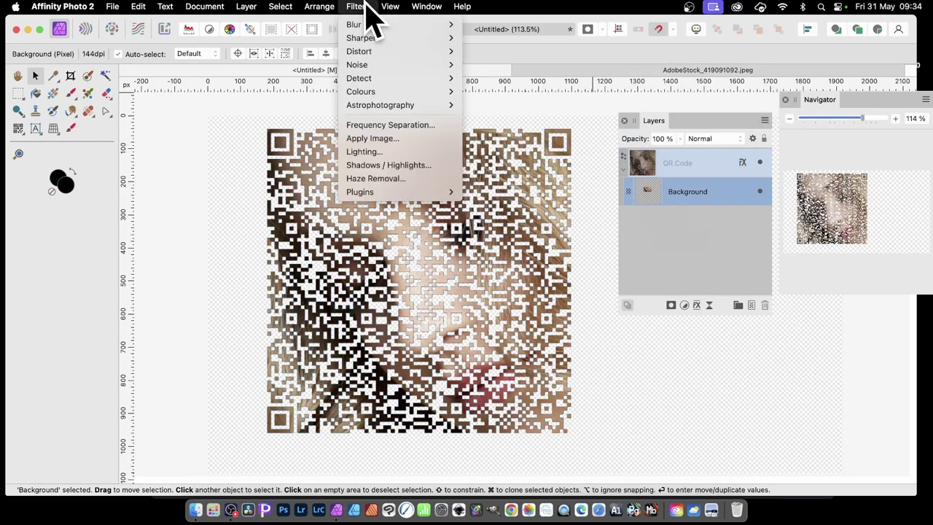
{"action": "mouse_move", "coordinate": [366, 31]}
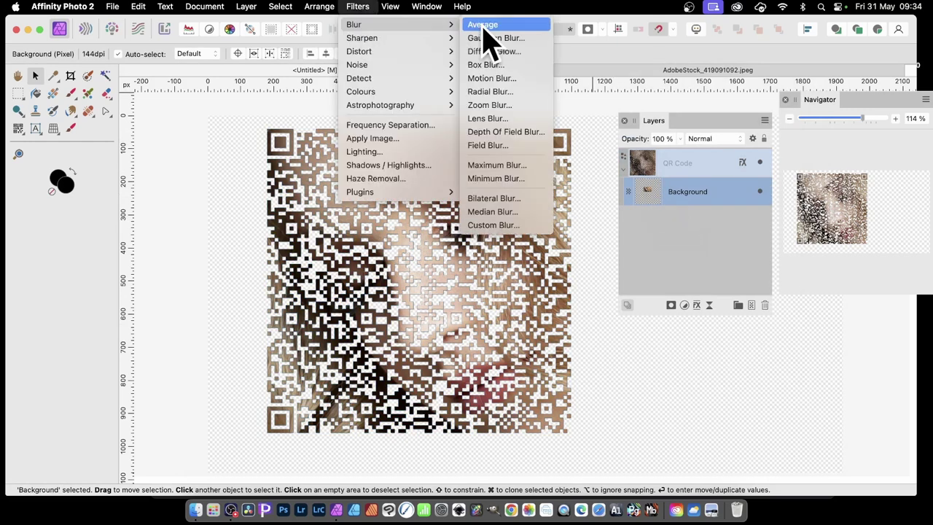
{"action": "left_click", "coordinate": [508, 37]}
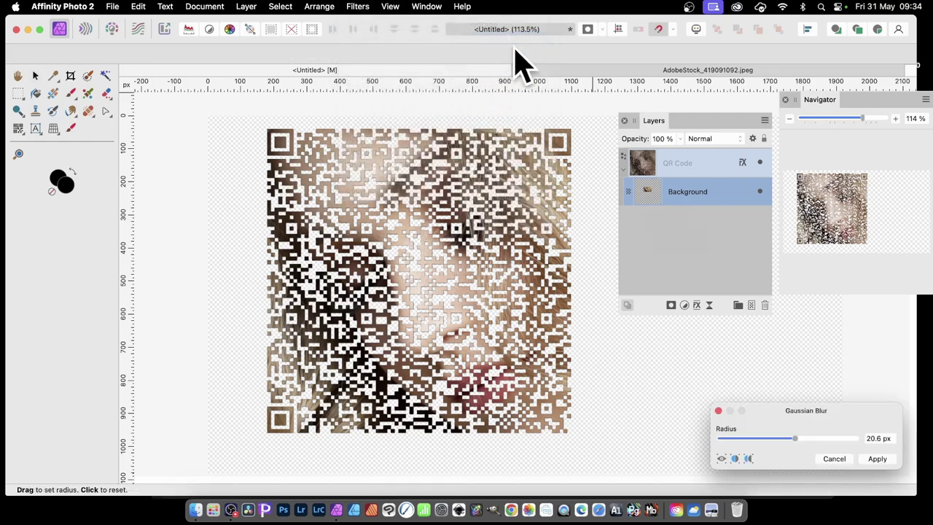
{"action": "left_click_drag", "start_coordinate": [806, 438], "coordinate": [823, 439]}
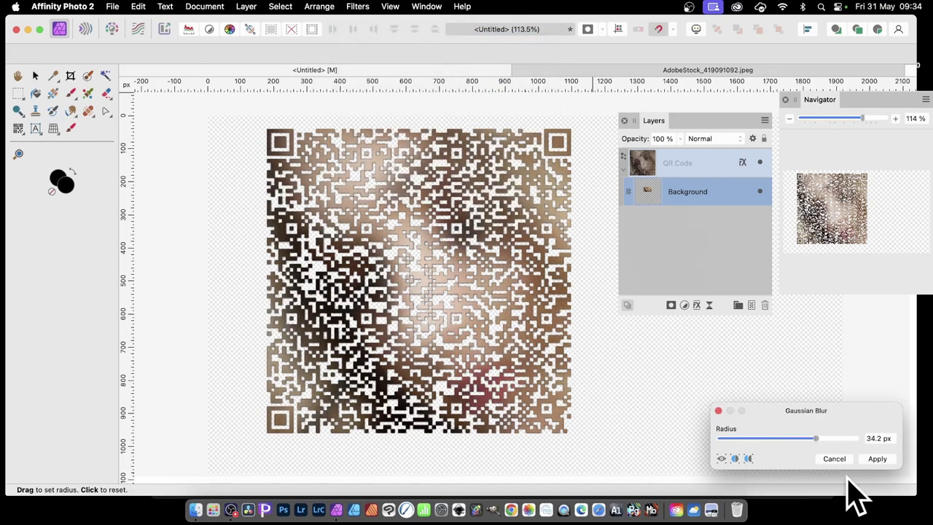
{"action": "left_click", "coordinate": [878, 459]}
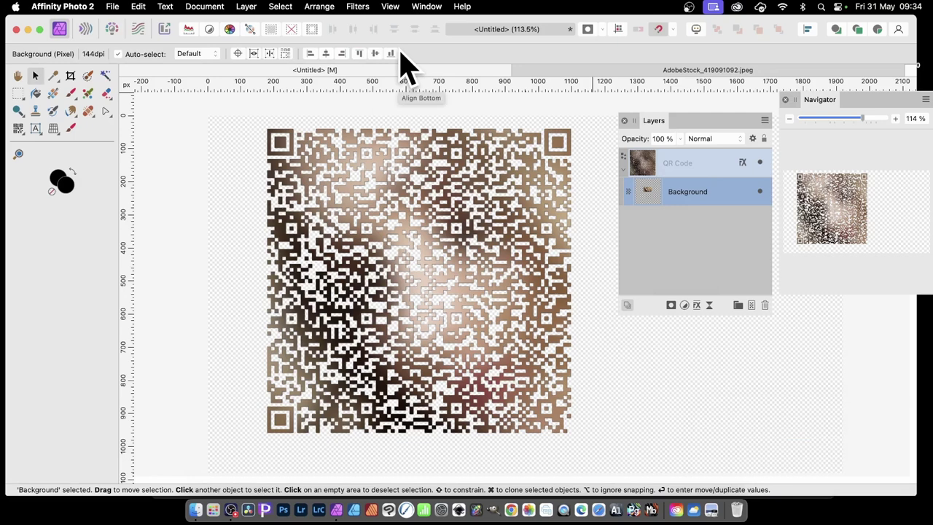
Make a pixel selection from the plain black QR code and delete its original layer.
{"action": "key", "text": "Delete"}
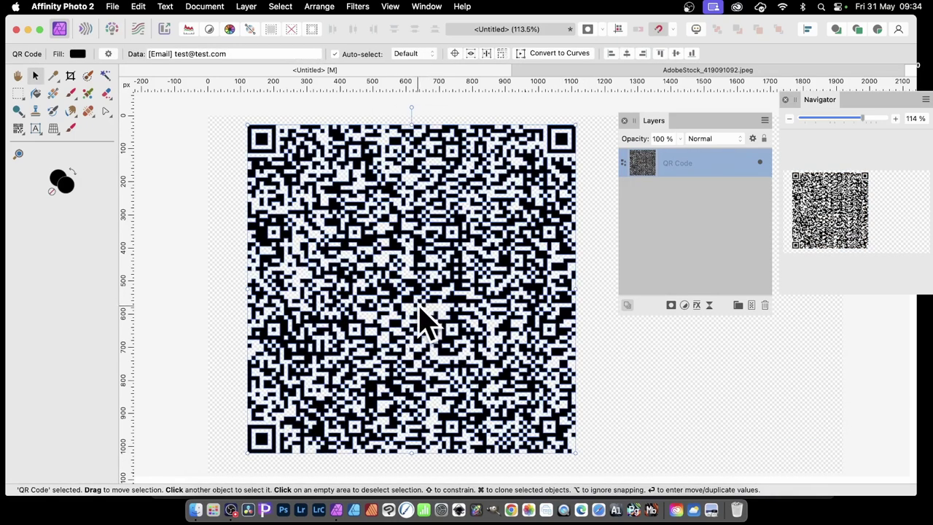
{"action": "mouse_move", "coordinate": [411, 233]}
{"action": "left_mouse_down"}
{"action": "mouse_move", "coordinate": [391, 323]}
{"action": "mouse_move", "coordinate": [421, 246]}
{"action": "left_mouse_up"}
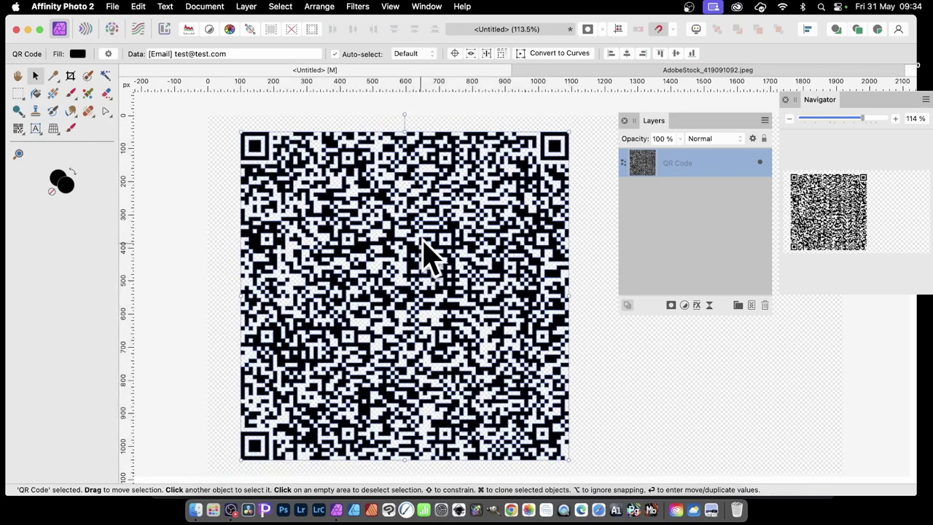
{"action": "left_click", "coordinate": [283, 6]}
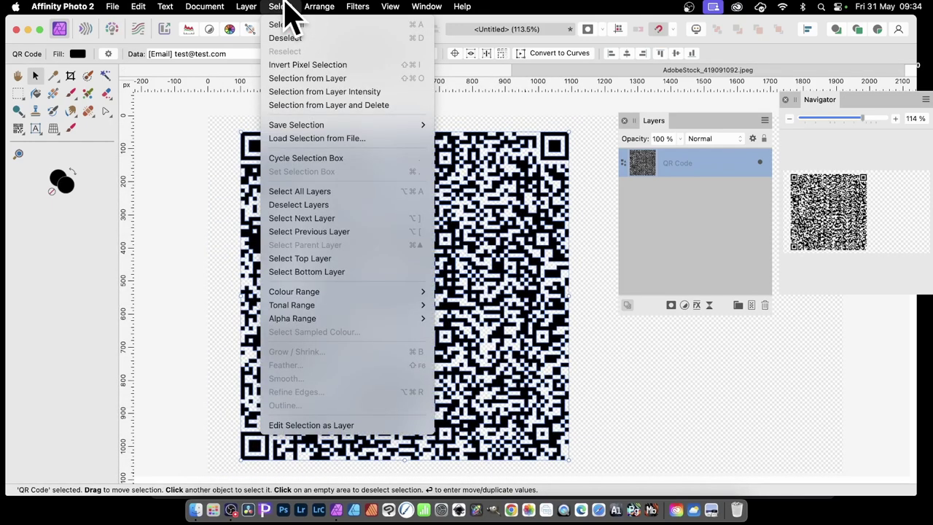
{"action": "left_click", "coordinate": [311, 83]}
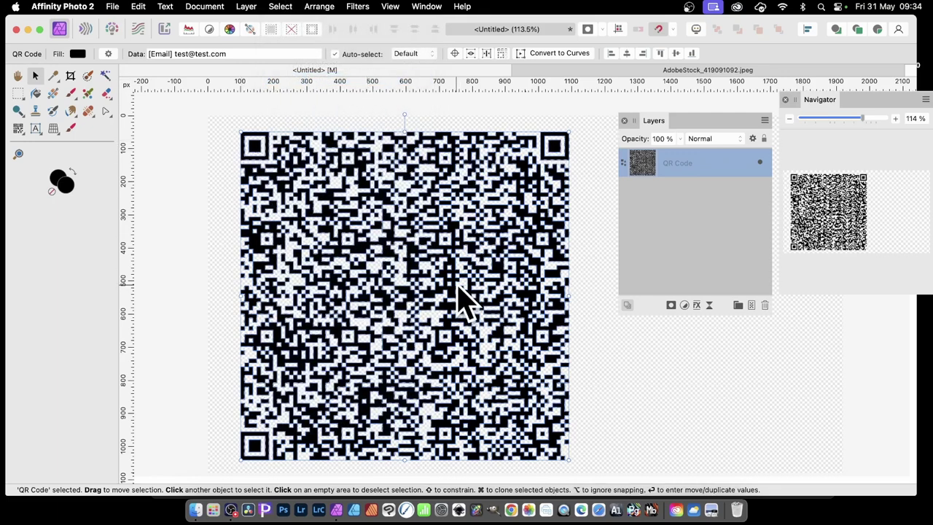
{"action": "left_click", "coordinate": [761, 163]}
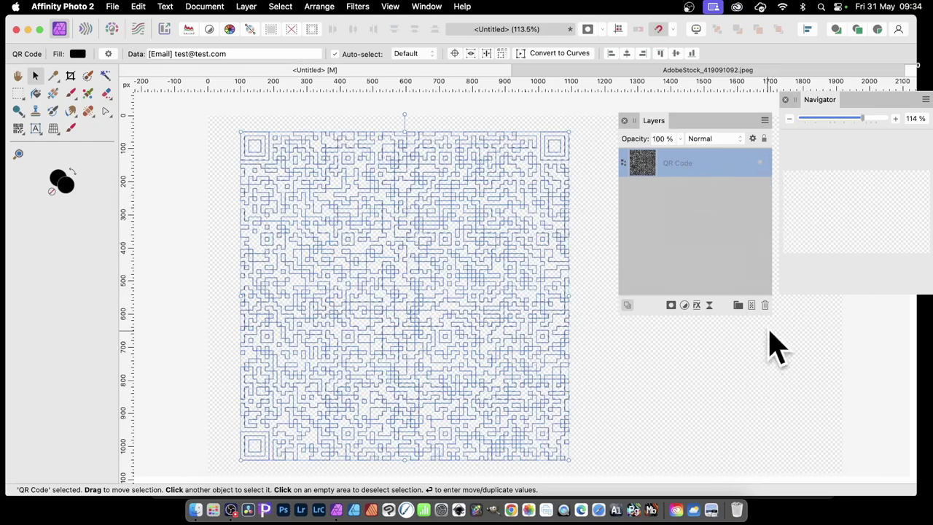
{"action": "left_click", "coordinate": [765, 305]}
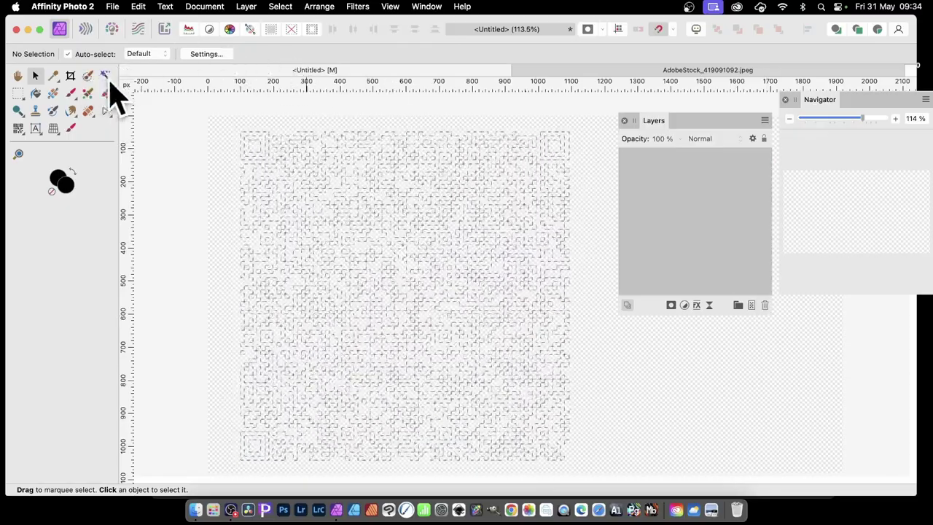
Add a new pixel layer and fill the QR-shaped selection with a diagonal linear white-to-black gradient from upper left to lower right.
{"action": "left_click", "coordinate": [247, 7]}
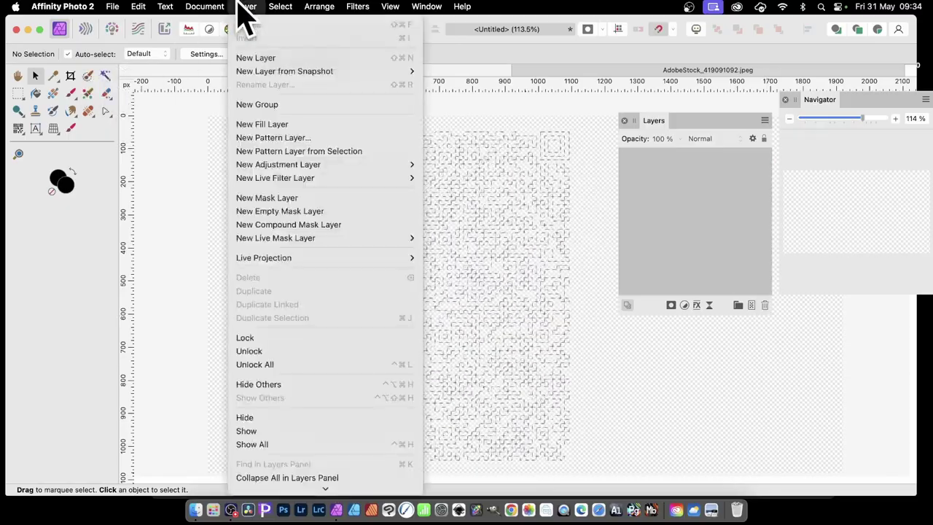
{"action": "left_click", "coordinate": [259, 59]}
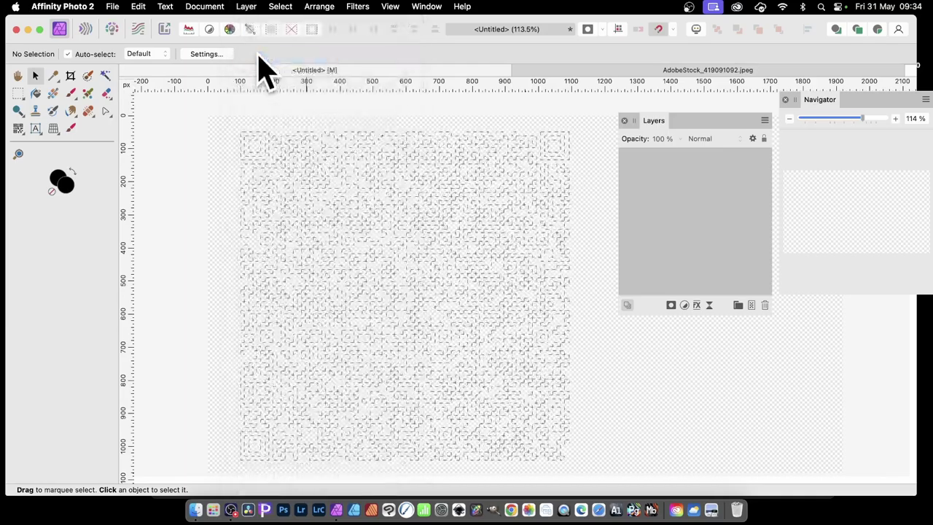
{"action": "left_click", "coordinate": [53, 94]}
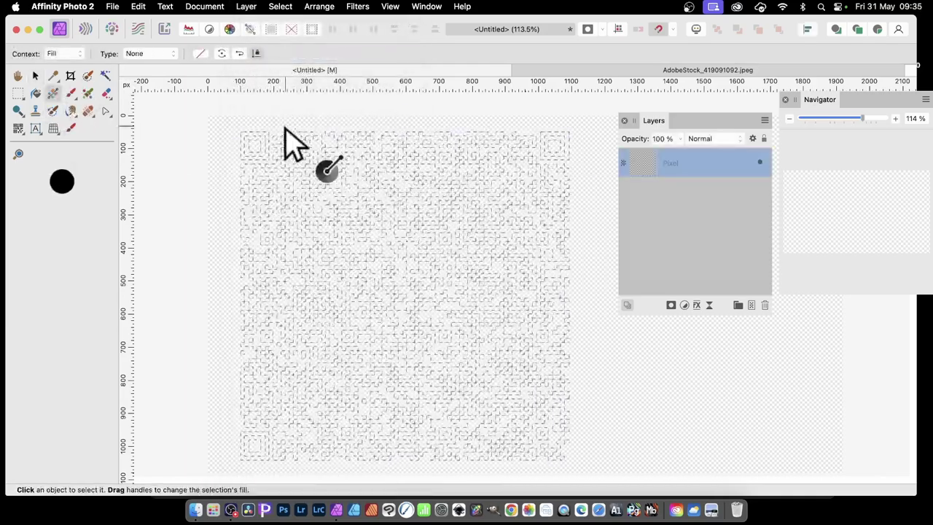
{"action": "left_click_drag", "start_coordinate": [283, 111], "coordinate": [695, 434]}
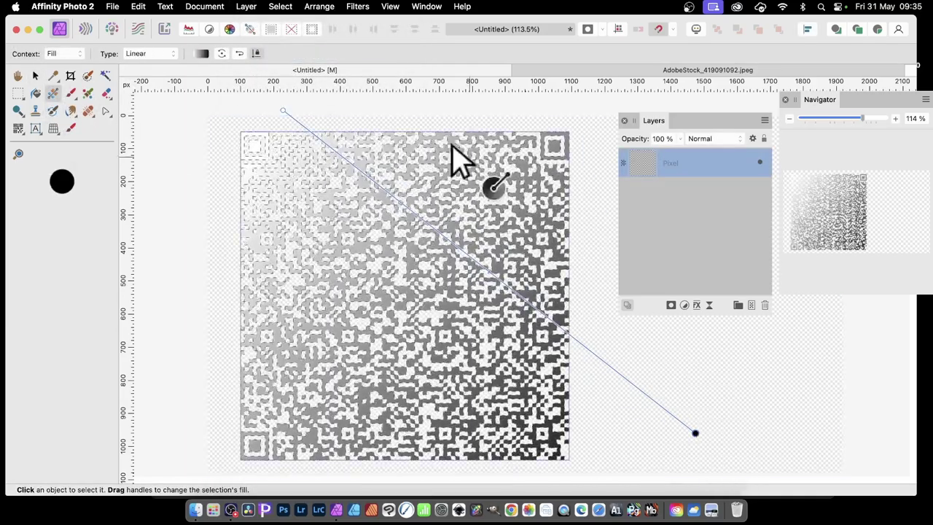
Clear the selection and preview a Gaussian Blur of 5.8 px radius on the gradient-filled QR code.
{"action": "left_click", "coordinate": [286, 6]}
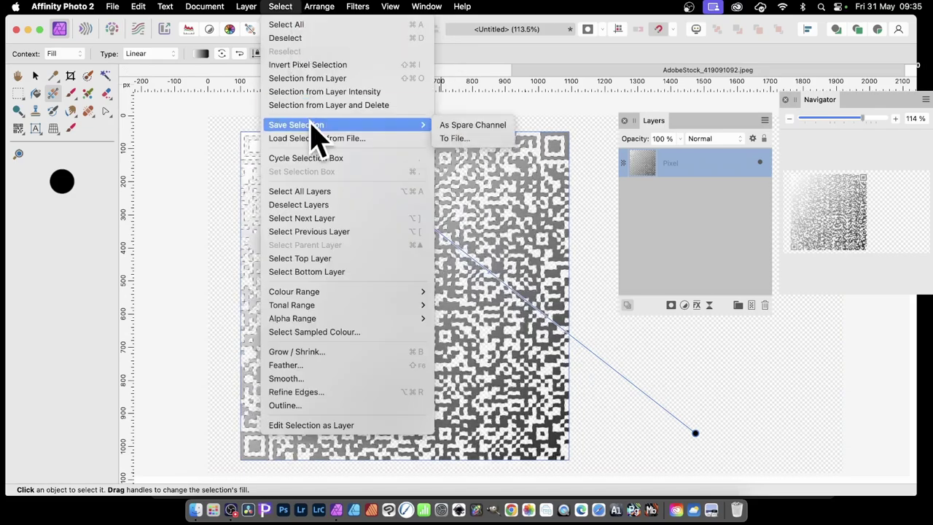
{"action": "left_click", "coordinate": [312, 38]}
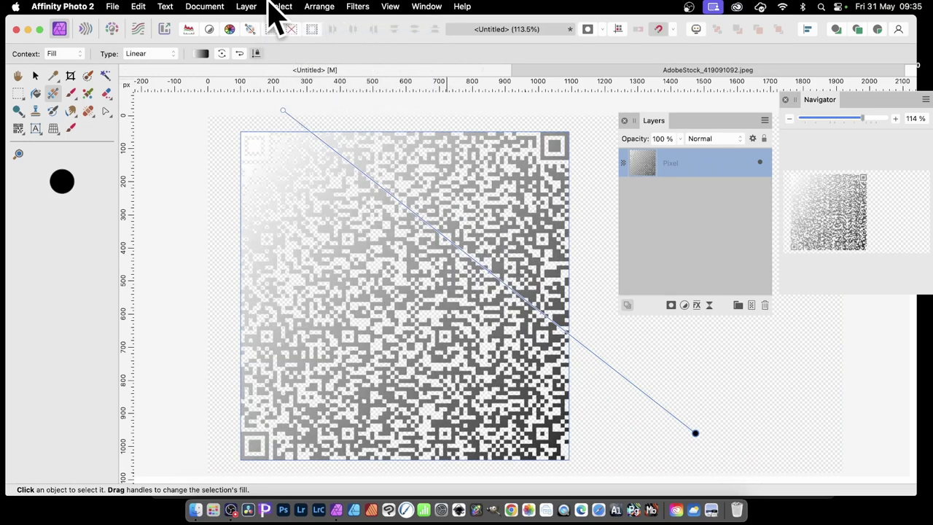
{"action": "left_click", "coordinate": [366, 5]}
{"action": "mouse_move", "coordinate": [362, 47]}
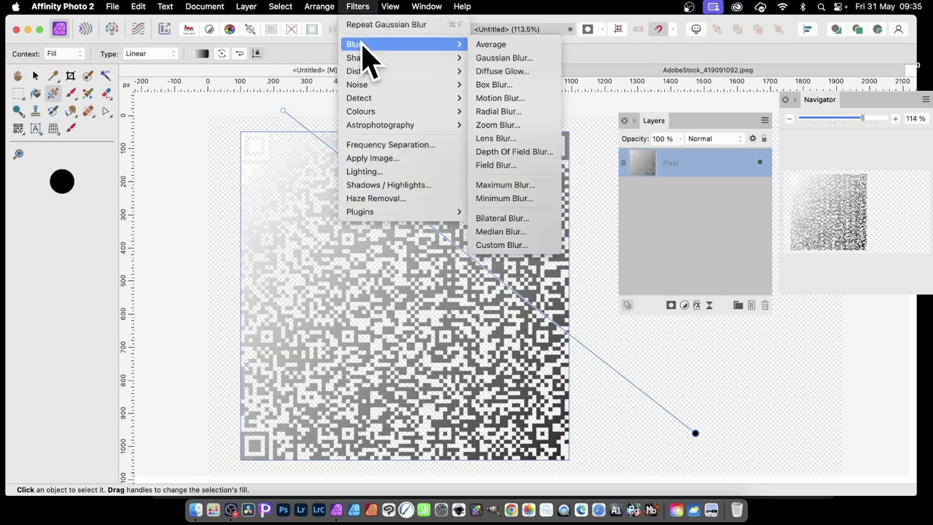
{"action": "left_click", "coordinate": [487, 59]}
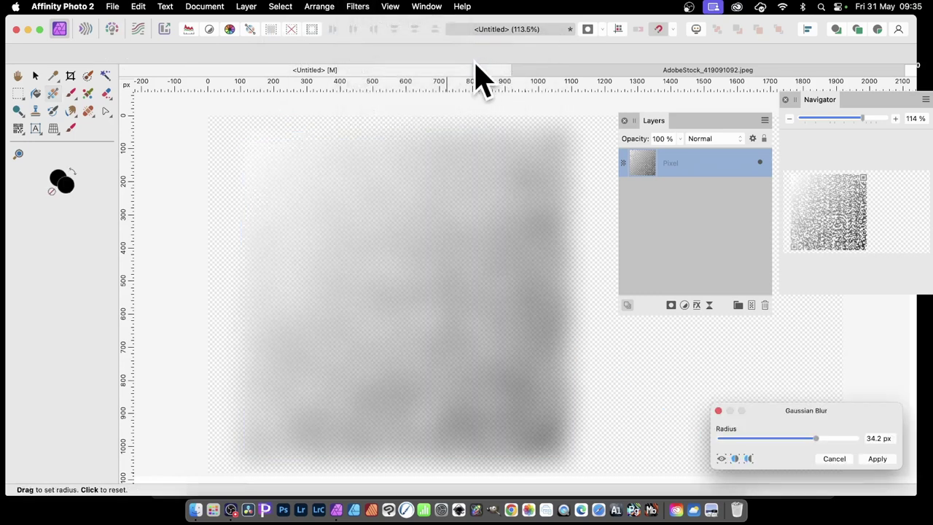
{"action": "left_click_drag", "start_coordinate": [797, 430], "coordinate": [774, 437]}
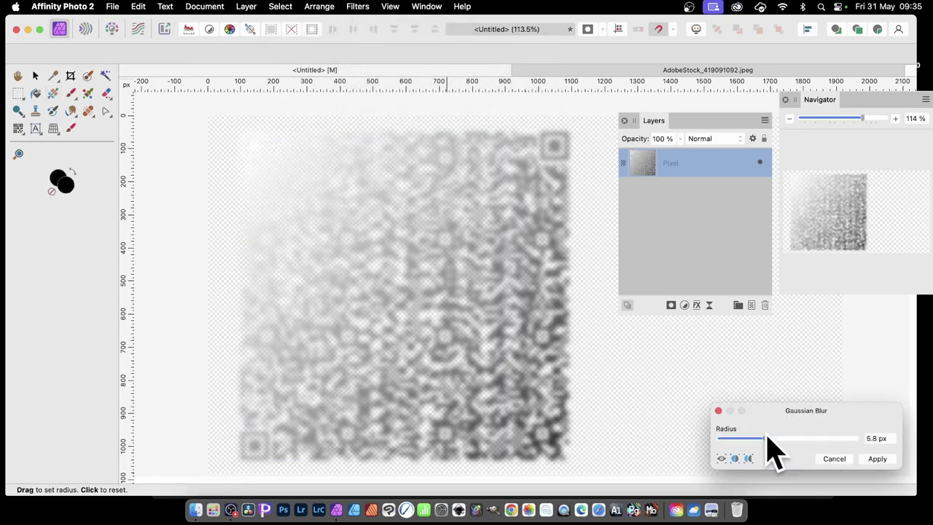
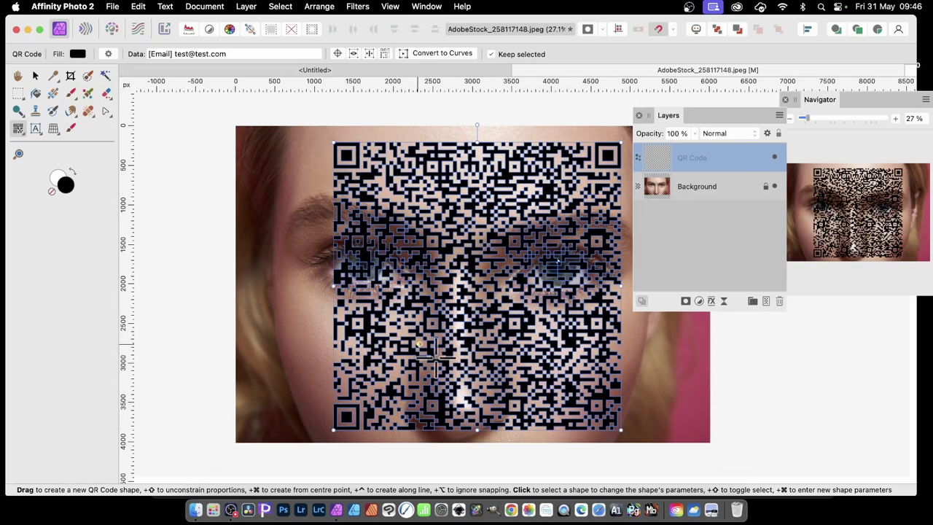
Move the QR Code layer beneath the portrait's Background layer in AdobeStock_258117148.jpeg and hide the Background layer.
{"action": "left_click", "coordinate": [499, 337]}
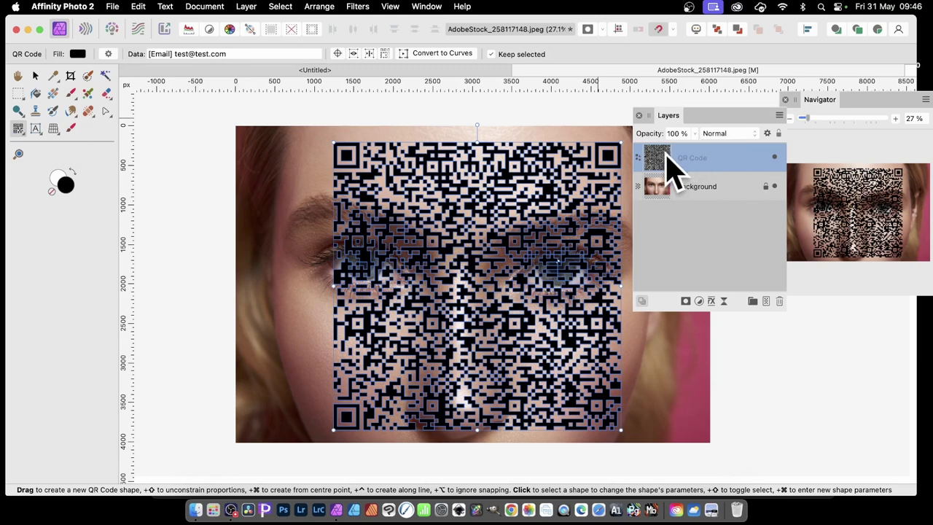
{"action": "left_click_drag", "start_coordinate": [665, 157], "coordinate": [660, 196]}
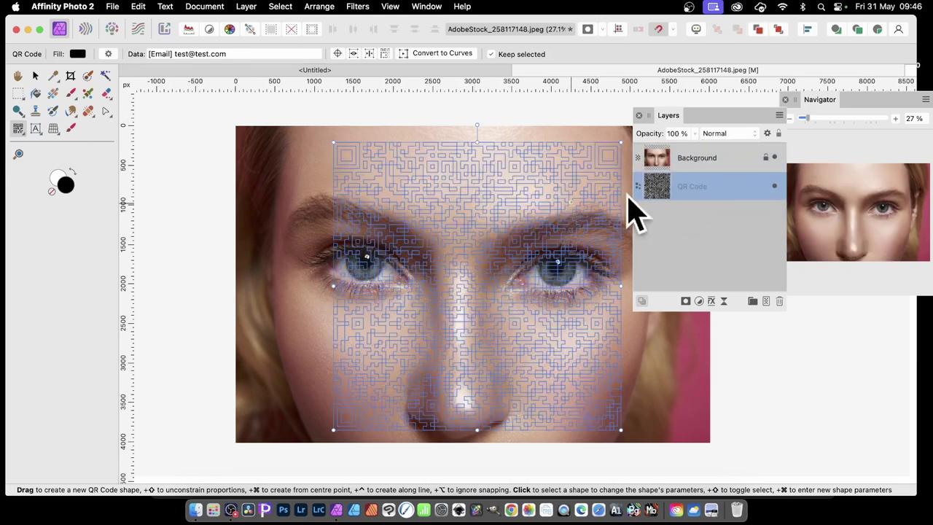
{"action": "left_click", "coordinate": [773, 157]}
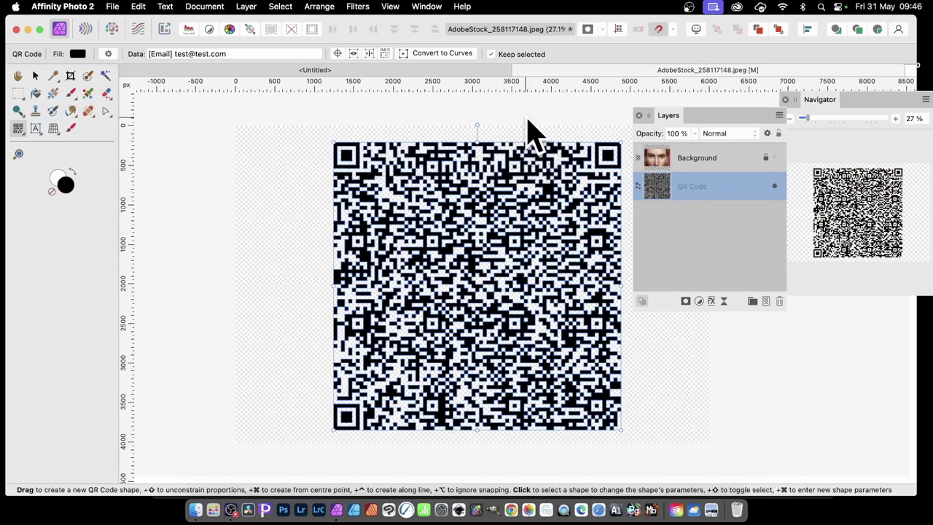
Fill the QR code with the green, yellow, blue and red circular gradient swatch.
{"action": "left_click", "coordinate": [77, 55]}
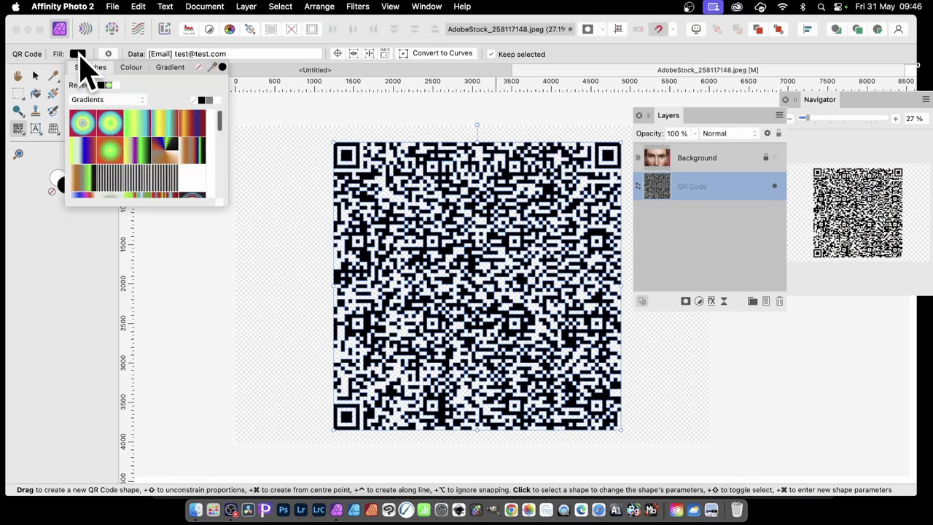
{"action": "left_click", "coordinate": [109, 123]}
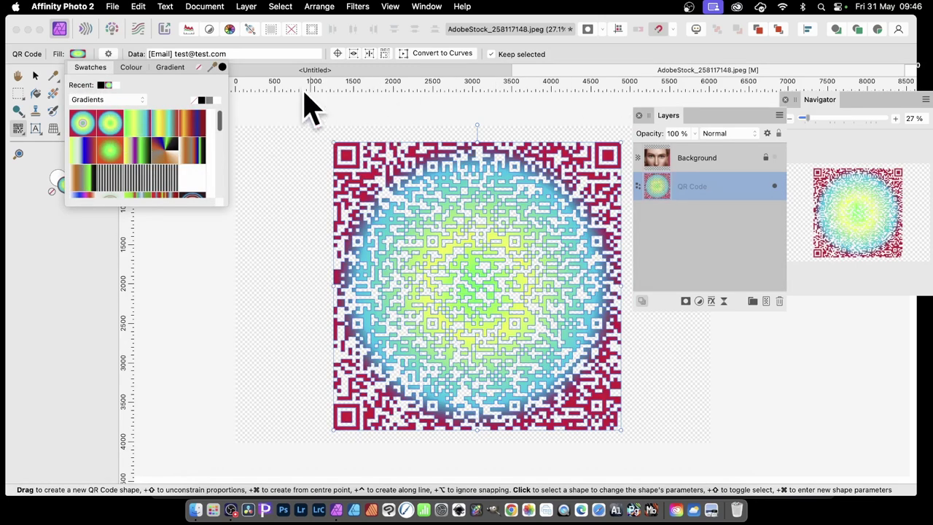
{"action": "left_click", "coordinate": [301, 48]}
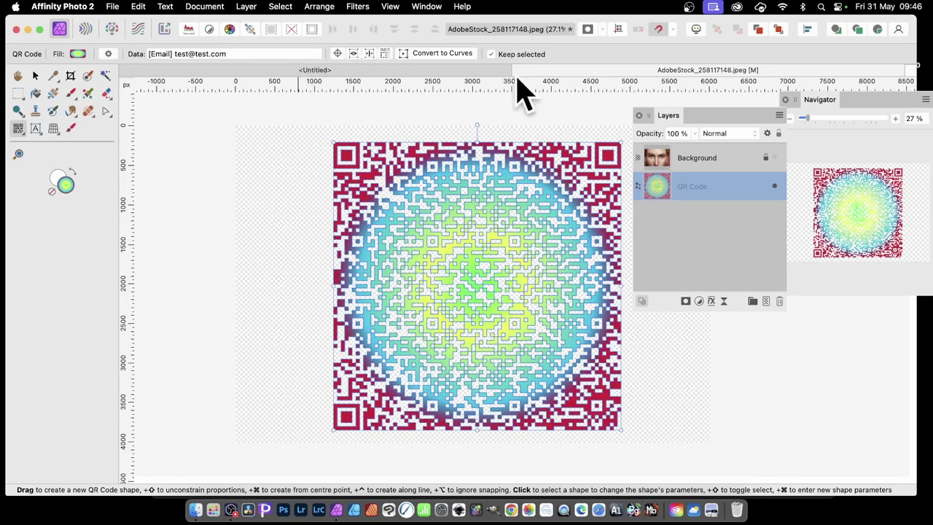
Show the Background portrait and displace it with a map loaded from the layers beneath, at 184.1 px strength with Red/Green offset.
{"action": "left_click", "coordinate": [700, 159]}
{"action": "left_click", "coordinate": [774, 158]}
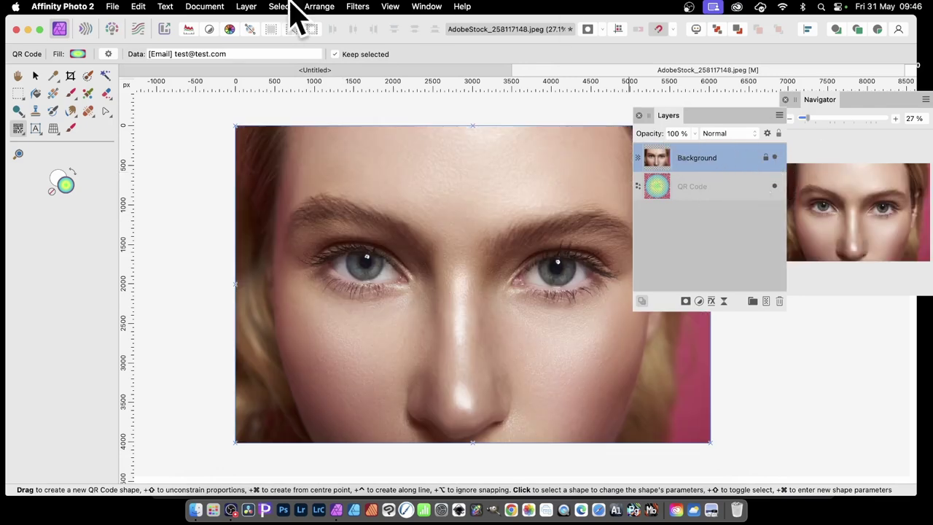
{"action": "left_click", "coordinate": [357, 7]}
{"action": "mouse_move", "coordinate": [360, 73]}
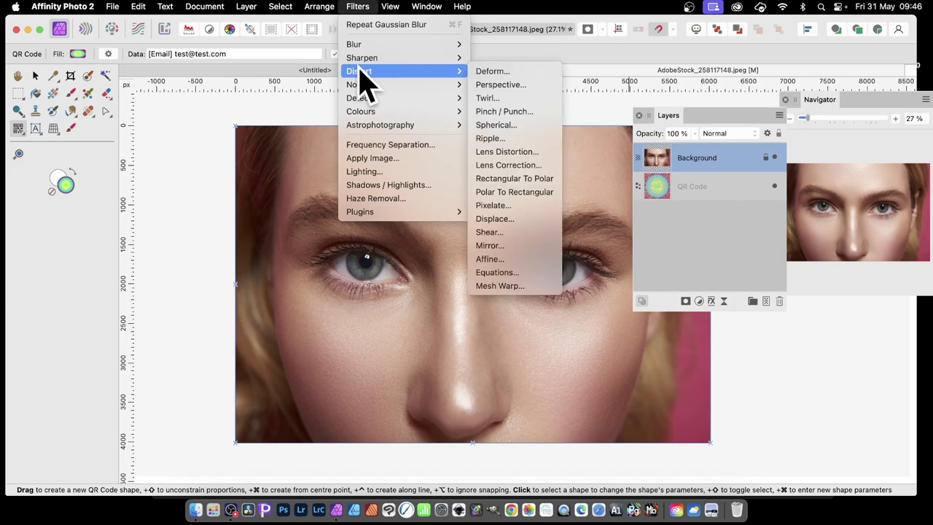
{"action": "left_click", "coordinate": [511, 221]}
{"action": "left_click_drag", "start_coordinate": [837, 334], "coordinate": [501, 157]}
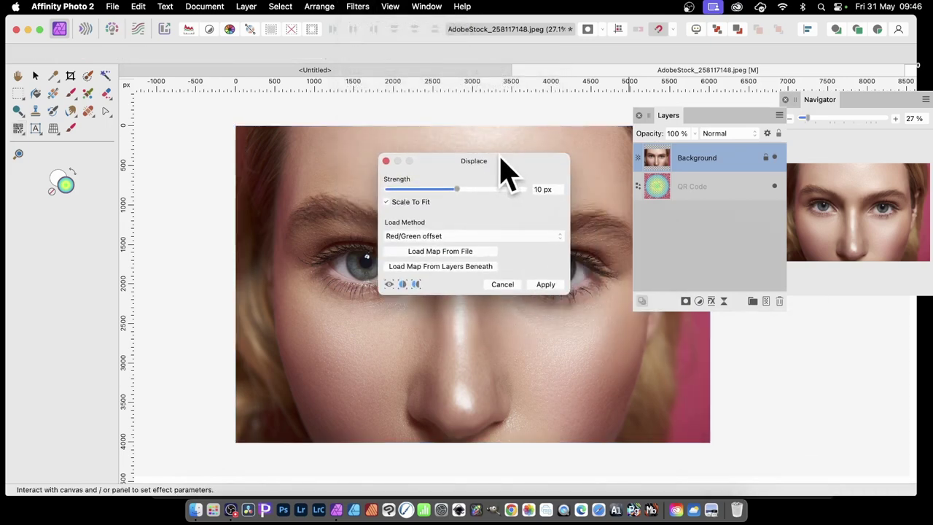
{"action": "left_click", "coordinate": [430, 266]}
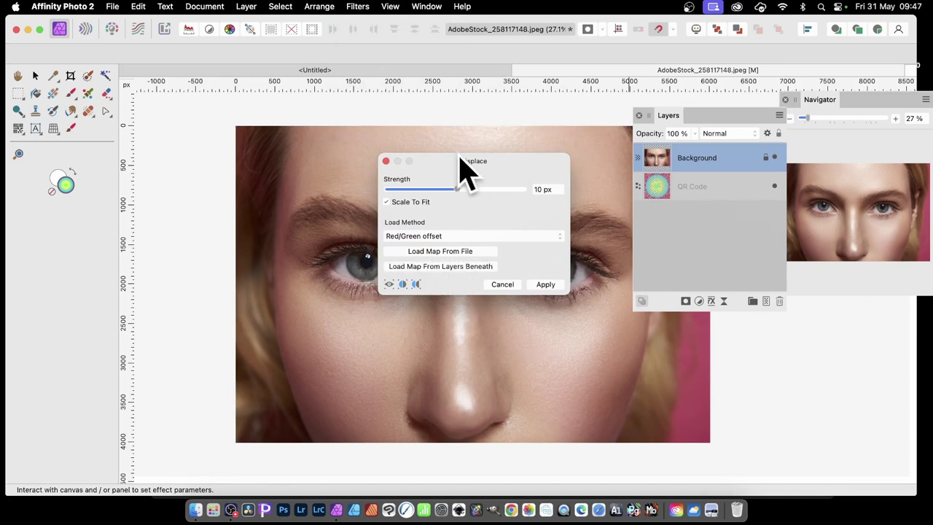
{"action": "left_click_drag", "start_coordinate": [461, 162], "coordinate": [650, 151]}
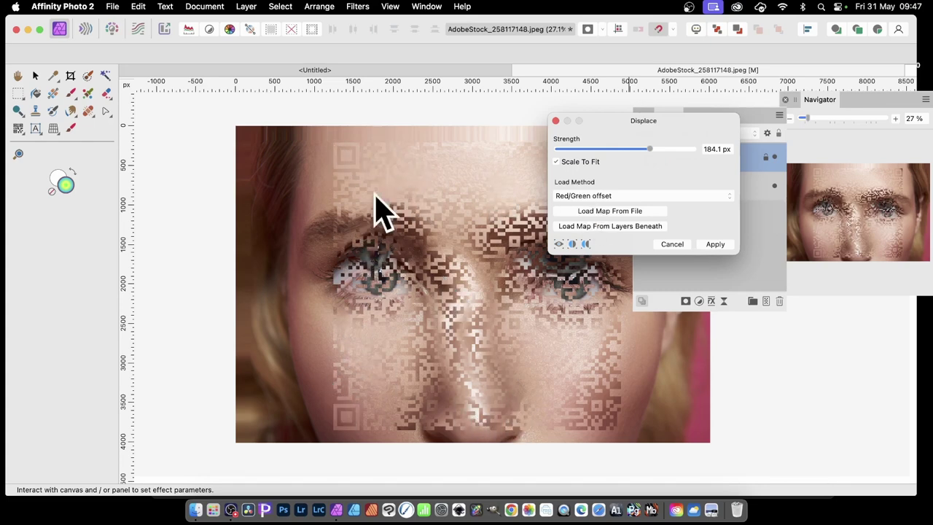
{"action": "left_click", "coordinate": [716, 245]}
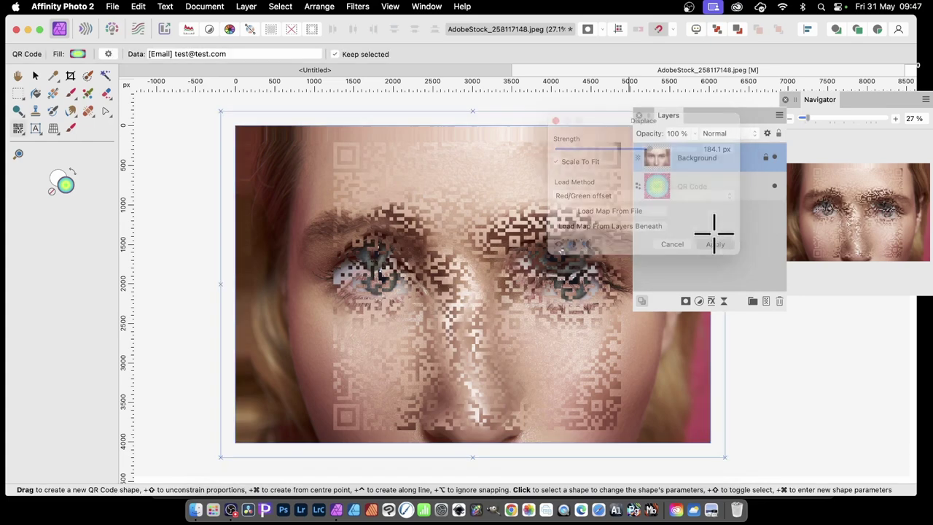
Repeat the displacement map filter twice on the Background portrait layer.
{"action": "left_click", "coordinate": [361, 7]}
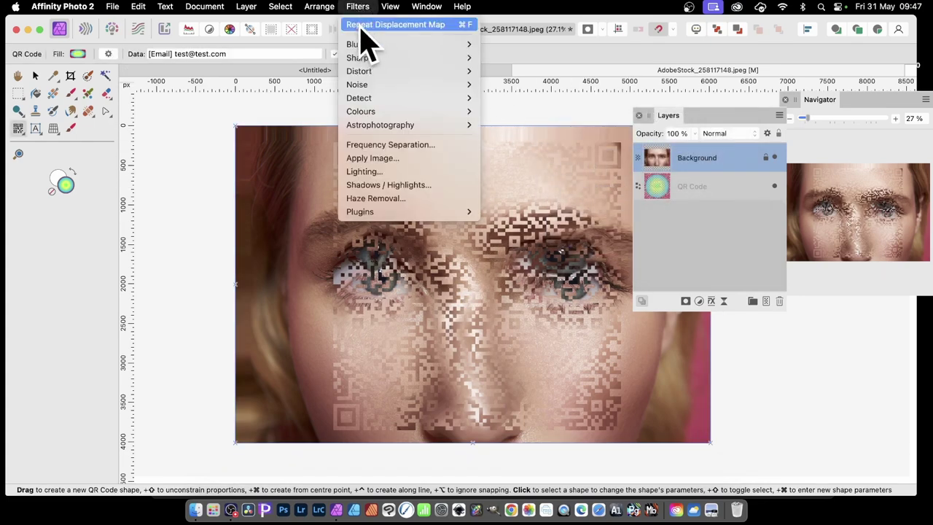
{"action": "left_click", "coordinate": [364, 24]}
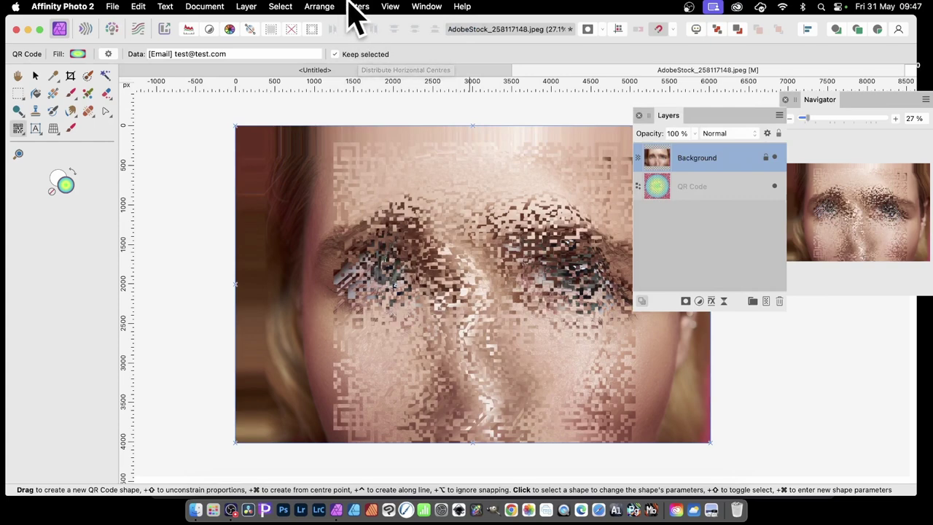
{"action": "left_click", "coordinate": [354, 7]}
{"action": "left_click", "coordinate": [352, 26]}
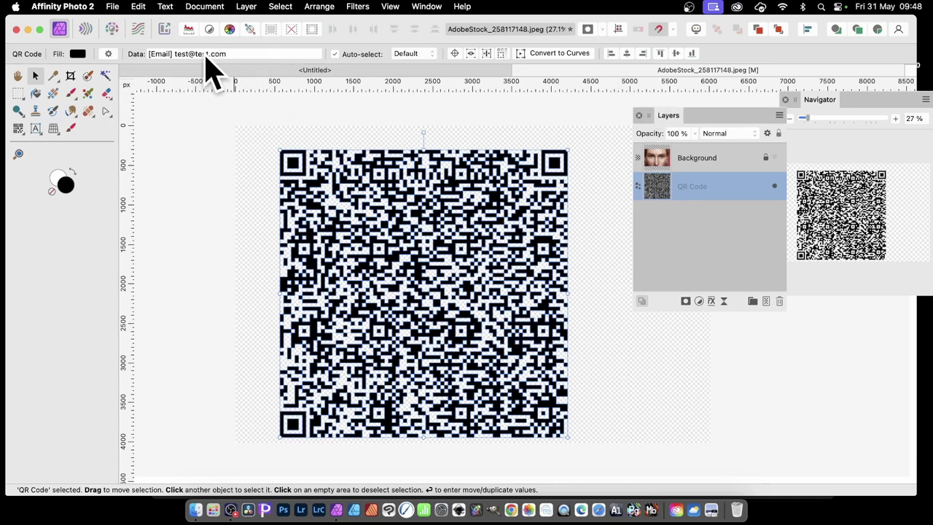
Convert the black QR code to curves and change all of its nodes to smooth nodes.
{"action": "left_click", "coordinate": [560, 60]}
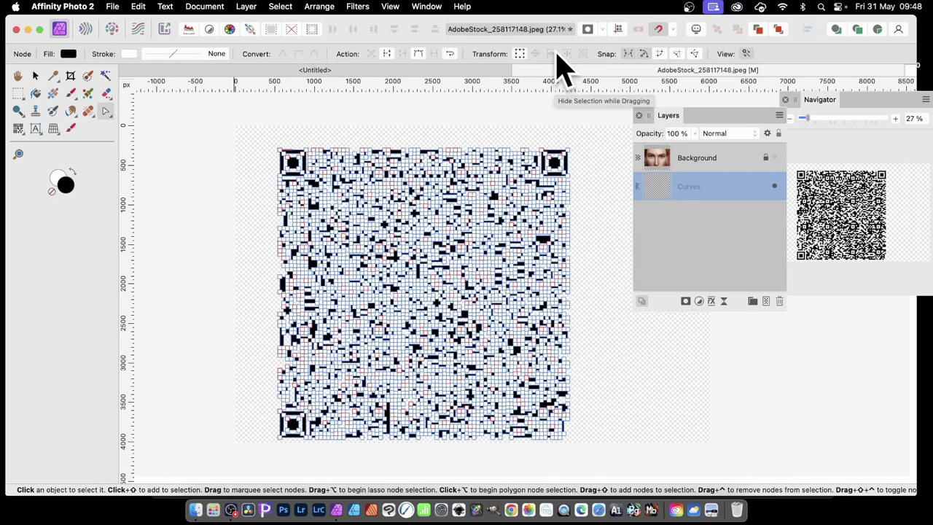
{"action": "left_click", "coordinate": [560, 137]}
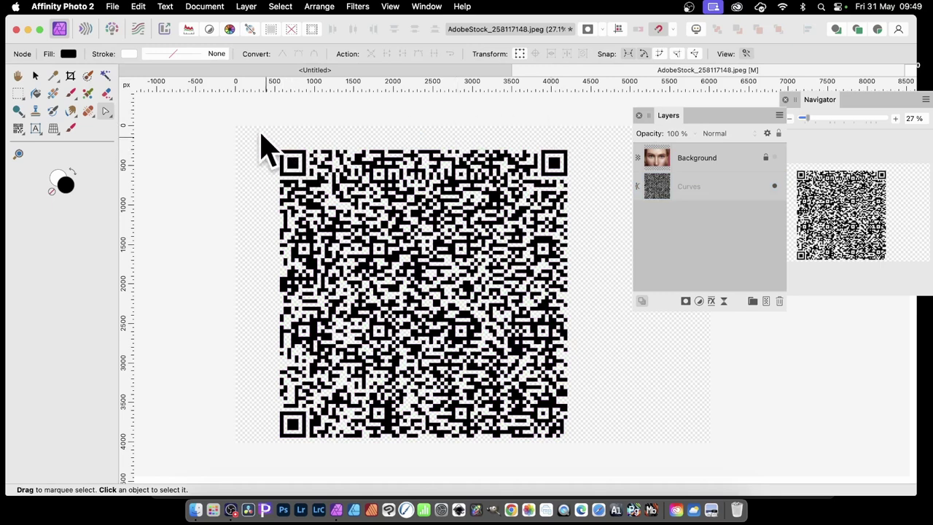
{"action": "left_click_drag", "start_coordinate": [216, 114], "coordinate": [630, 474]}
{"action": "left_click", "coordinate": [106, 111]}
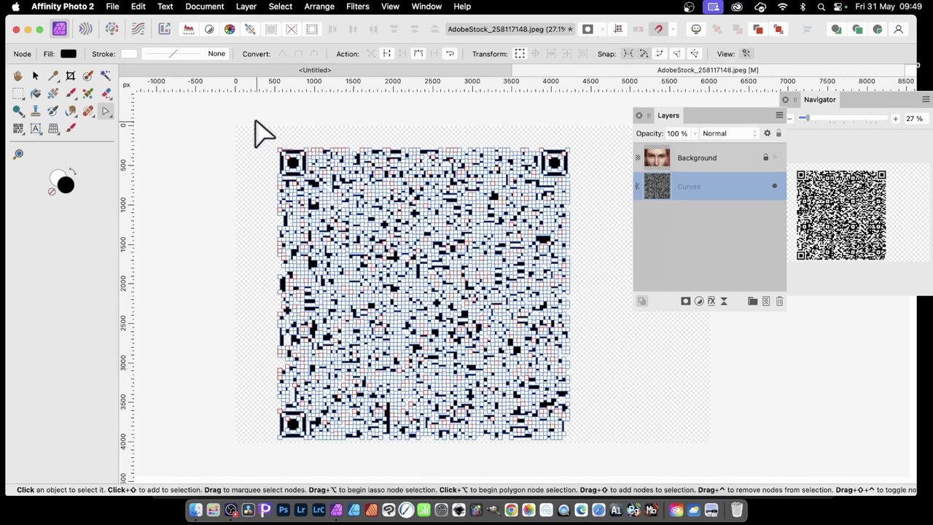
{"action": "left_click_drag", "start_coordinate": [256, 120], "coordinate": [664, 503]}
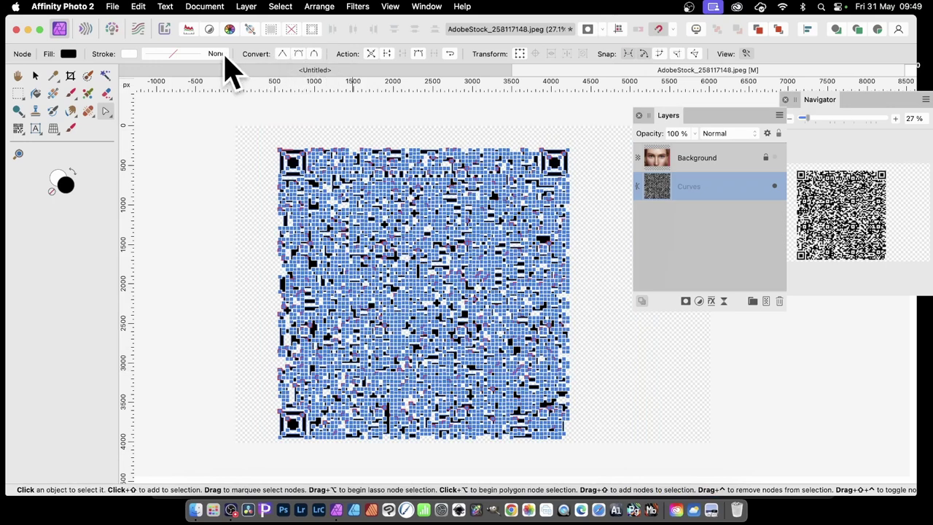
{"action": "left_click", "coordinate": [300, 54]}
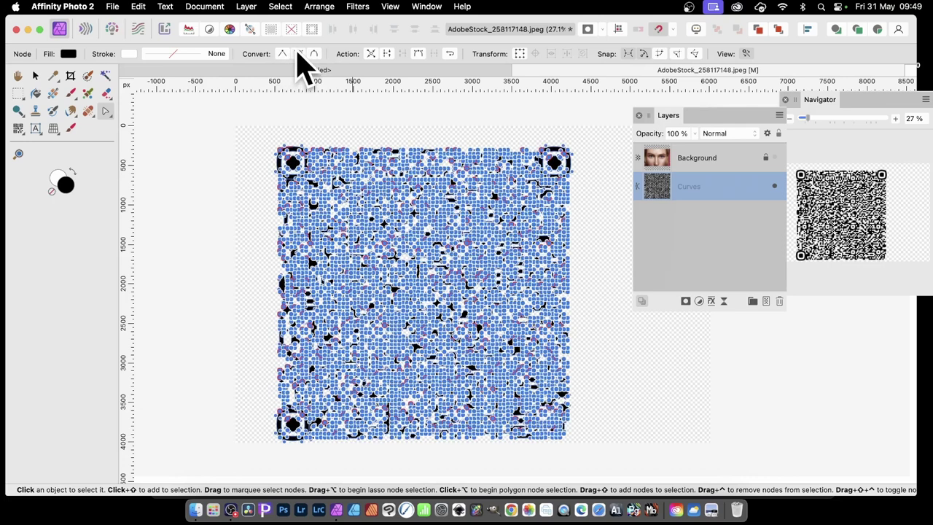
{"action": "left_click", "coordinate": [309, 137]}
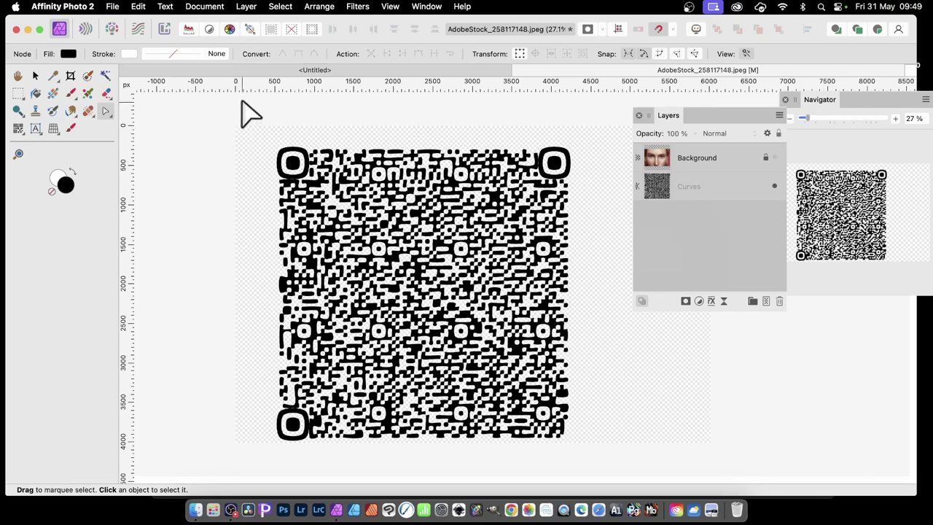
Rasterise the smoothed Curves layer.
{"action": "left_click", "coordinate": [658, 190]}
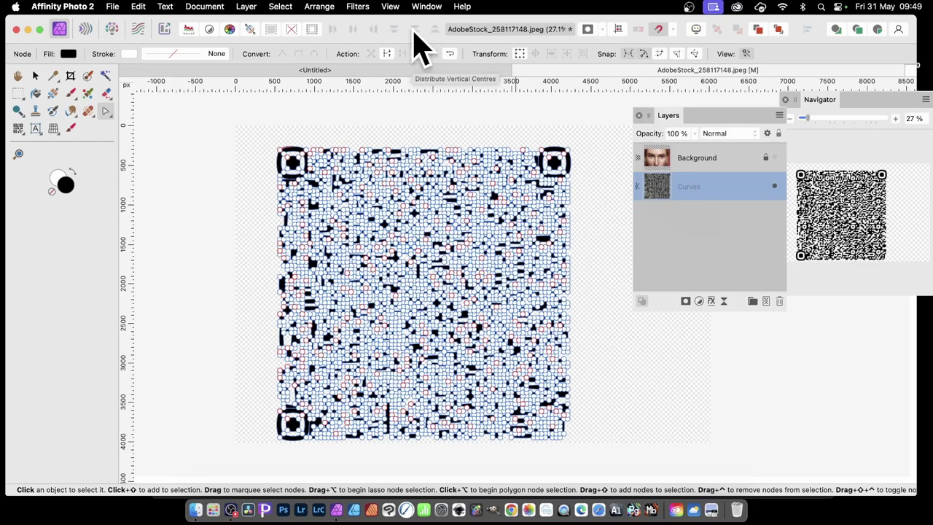
{"action": "left_click", "coordinate": [248, 7]}
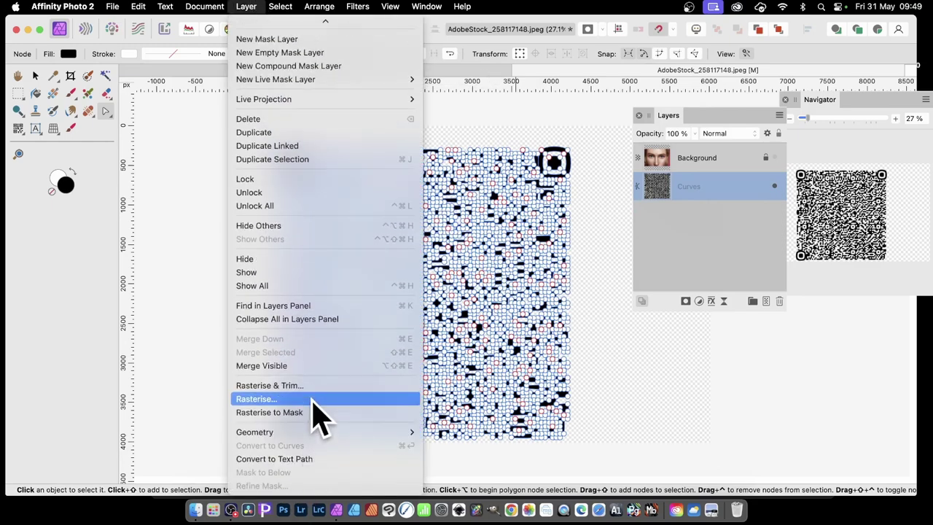
{"action": "left_click", "coordinate": [313, 398]}
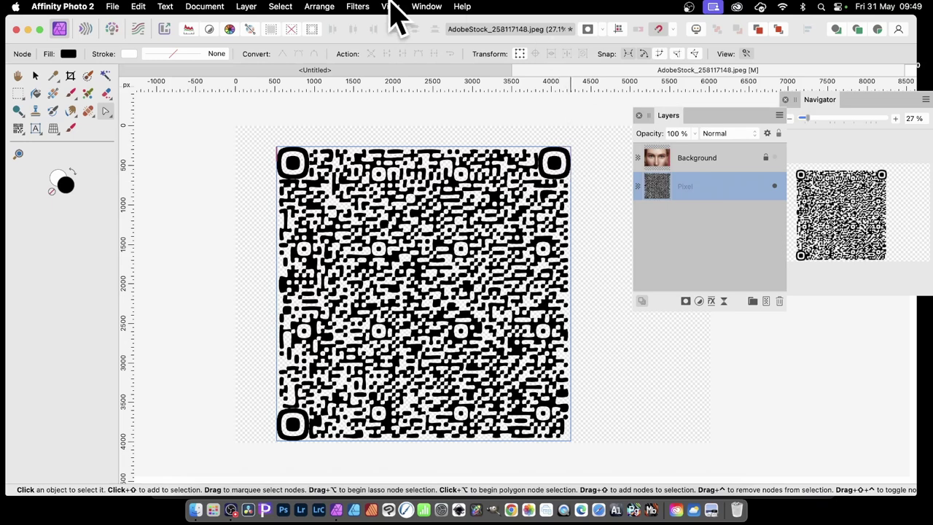
Apply a Mirror distortion to the rasterised QR code with 4 mirrors and an input angle of 315°.
{"action": "left_click", "coordinate": [358, 8]}
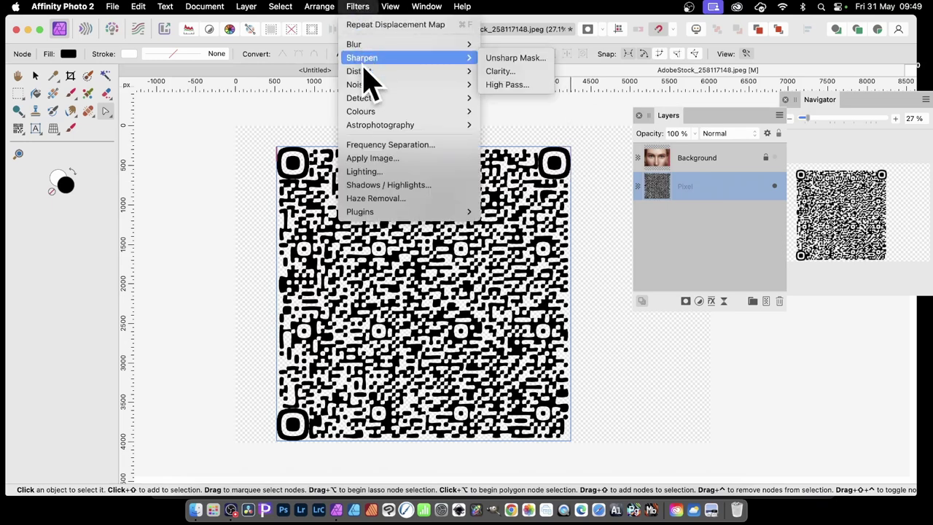
{"action": "mouse_move", "coordinate": [365, 71]}
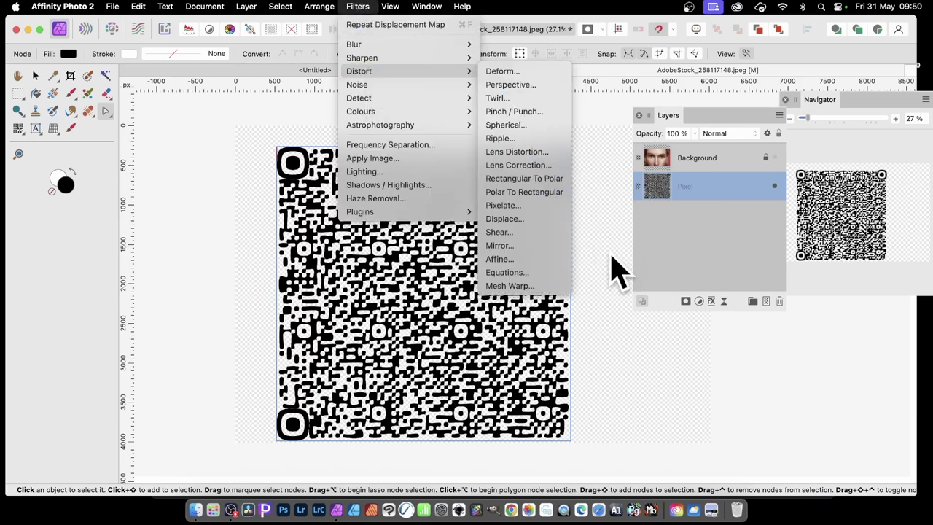
{"action": "left_click", "coordinate": [499, 246]}
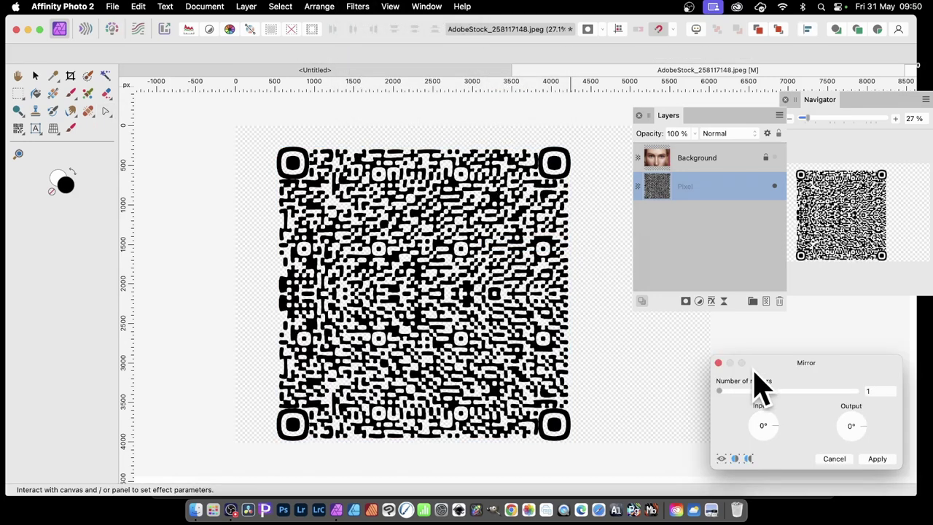
{"action": "left_click_drag", "start_coordinate": [754, 366], "coordinate": [447, 171]}
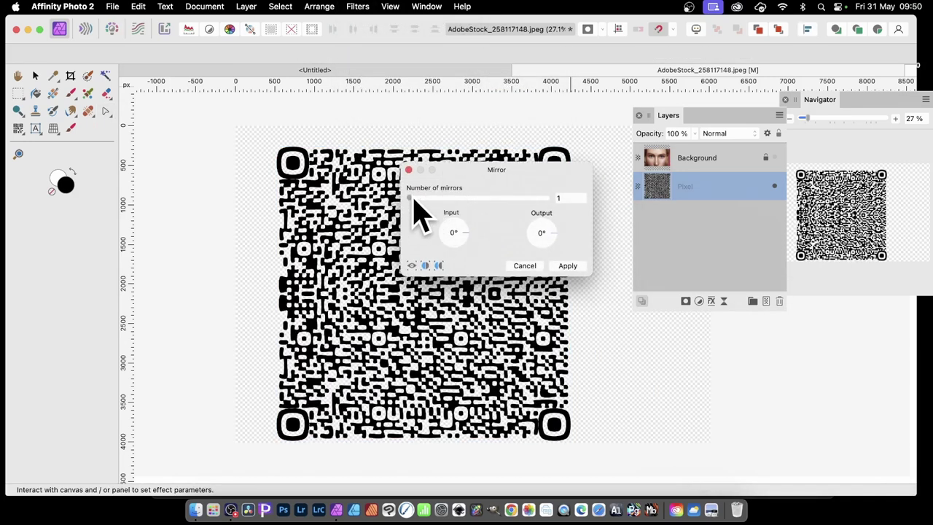
{"action": "left_click_drag", "start_coordinate": [414, 200], "coordinate": [435, 200]}
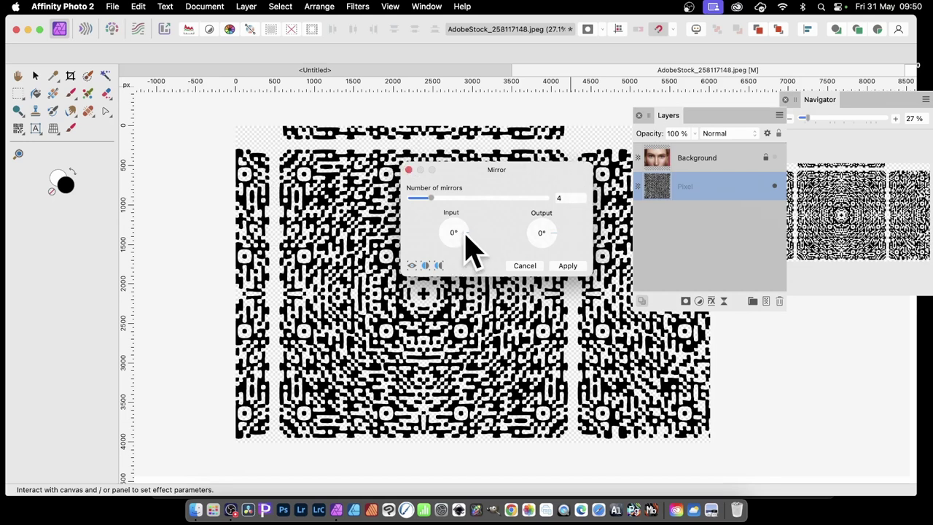
{"action": "left_click_drag", "start_coordinate": [471, 245], "coordinate": [474, 251]}
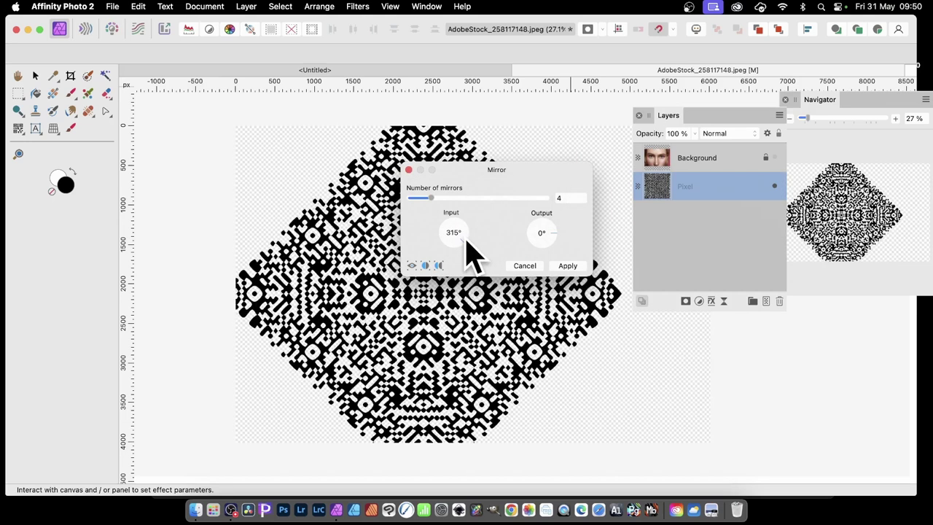
{"action": "left_click", "coordinate": [567, 266]}
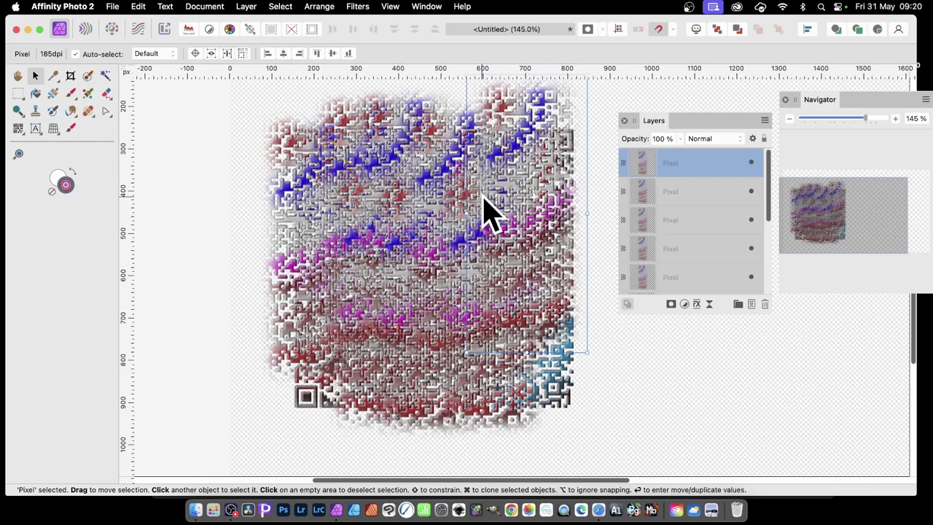
Review the available data types and email fields in the QR Code Tool's default settings, leaving them unchanged.
{"action": "left_click", "coordinate": [18, 128]}
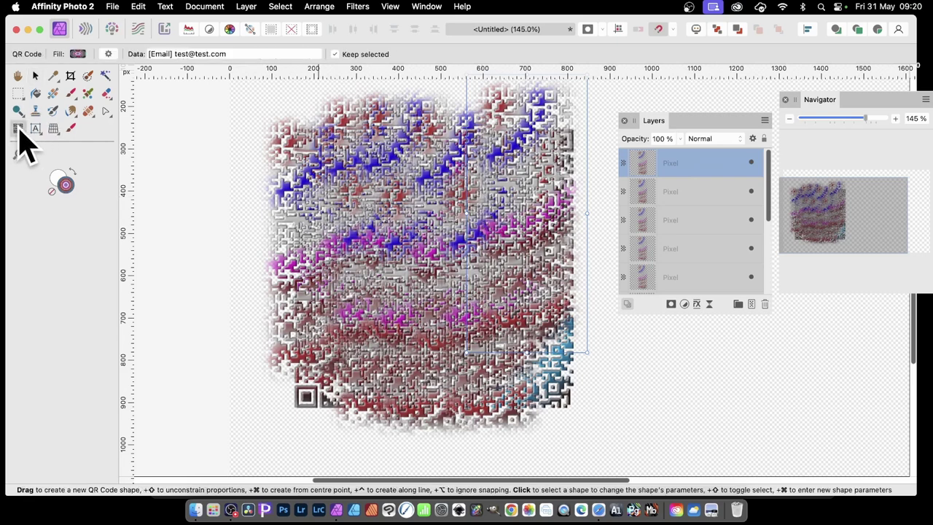
{"action": "left_click", "coordinate": [223, 55]}
{"action": "left_click", "coordinate": [474, 142]}
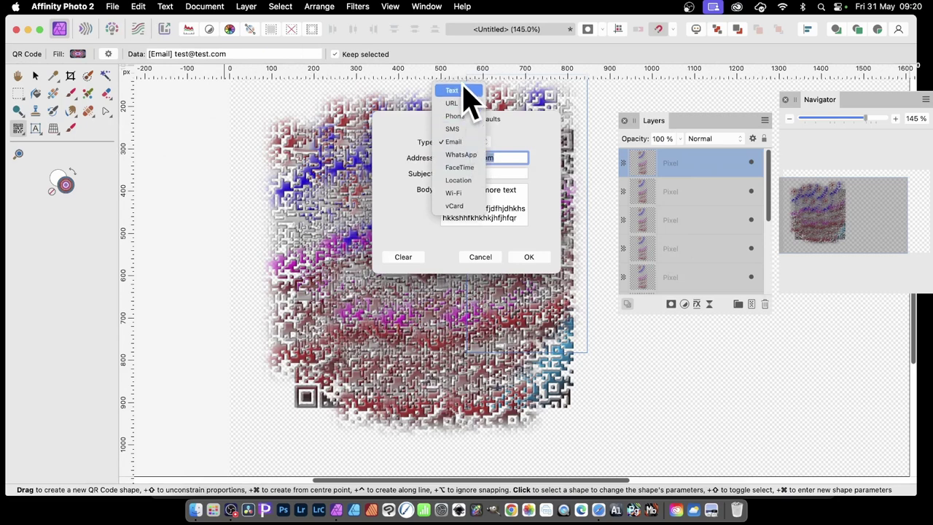
{"action": "left_click", "coordinate": [496, 153]}
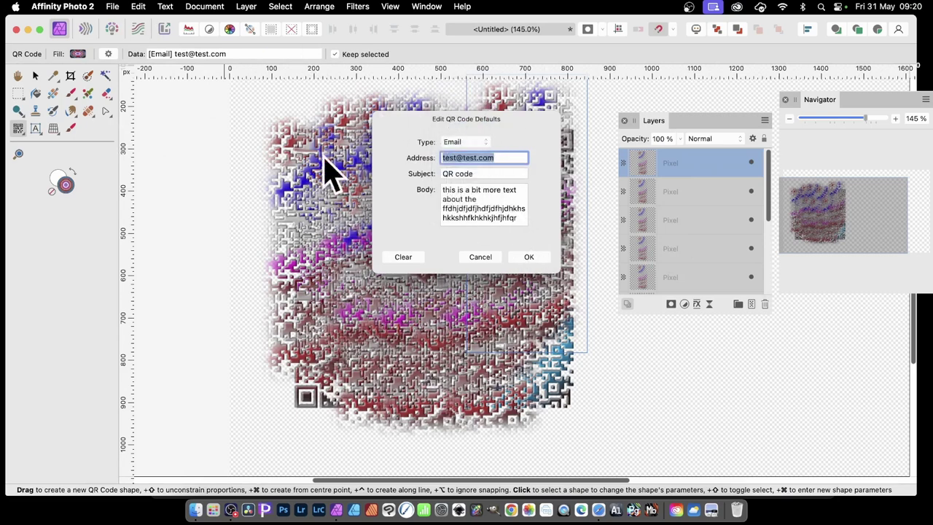
{"action": "left_click", "coordinate": [481, 257]}
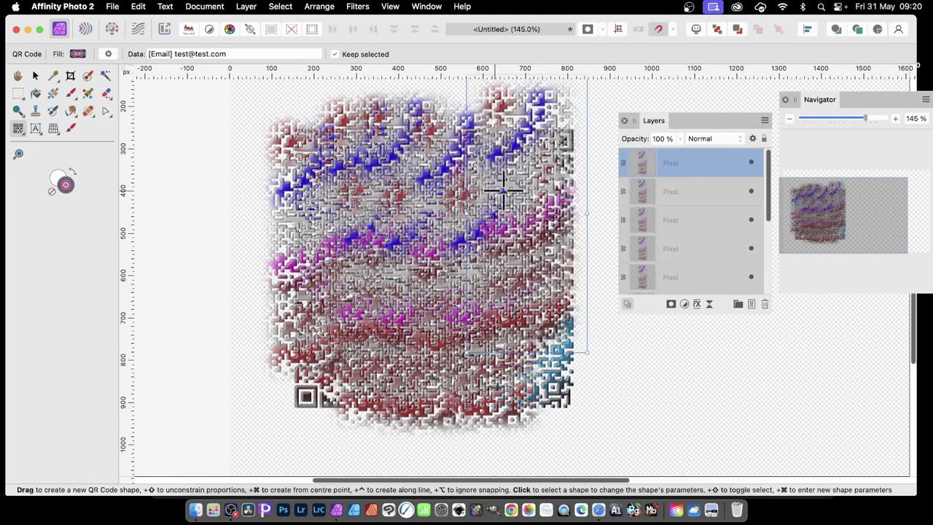